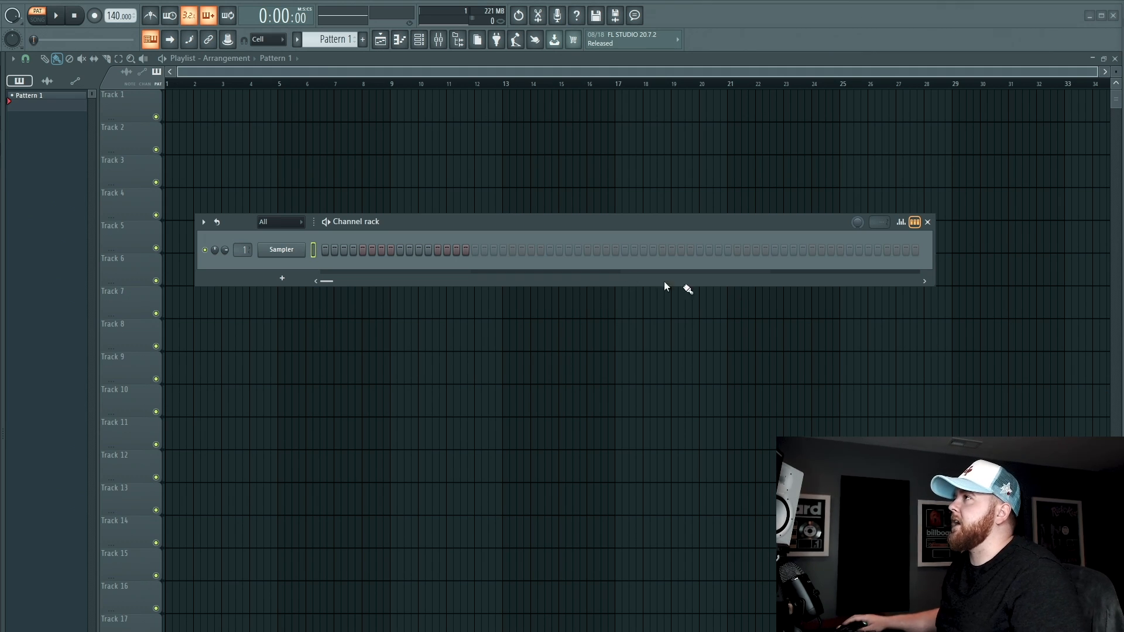
- Add a Serum_x64 instrument channel to the channel rack and reposition windows for access to the synth
{"action": "left_click", "coordinate": [282, 279]}
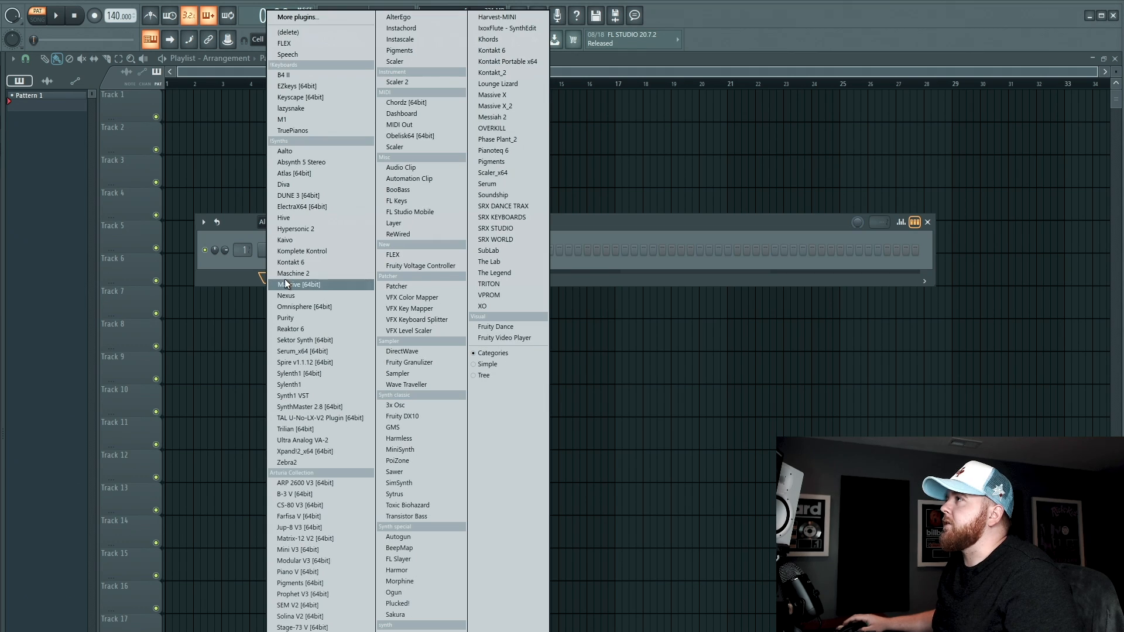
{"action": "left_click", "coordinate": [316, 352]}
{"action": "left_click_drag", "start_coordinate": [401, 221], "coordinate": [483, 256]}
- Load the user preset Pluck - 16bit from the Humblebee - Moments (Presets) bank into Serum
{"action": "left_click", "coordinate": [526, 300]}
{"action": "mouse_move", "coordinate": [523, 432]}
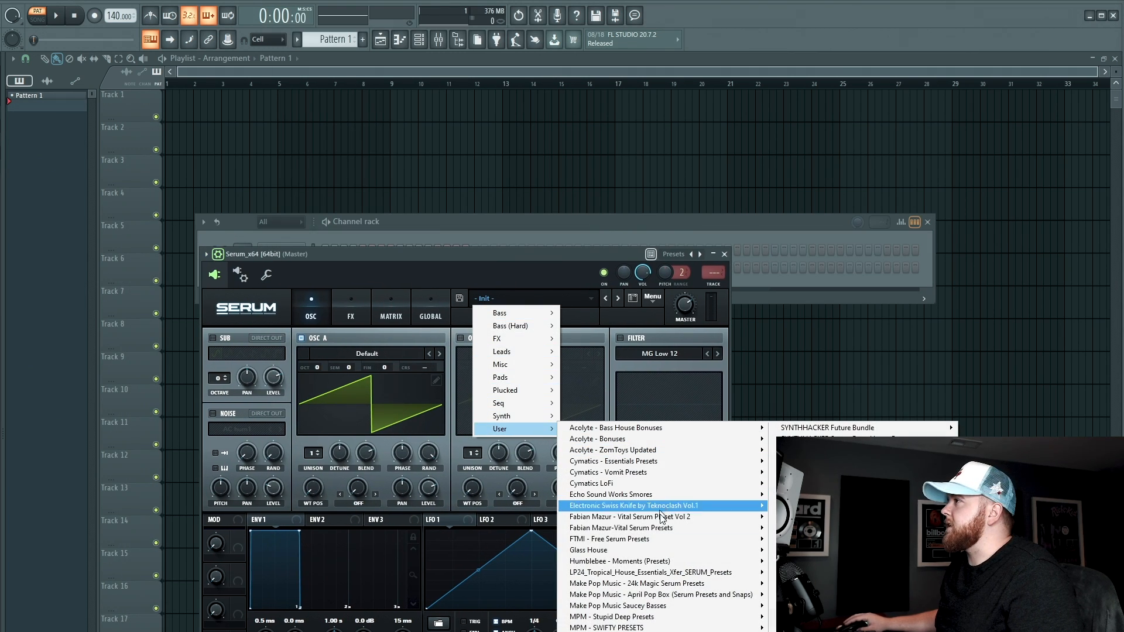
{"action": "mouse_move", "coordinate": [665, 563]}
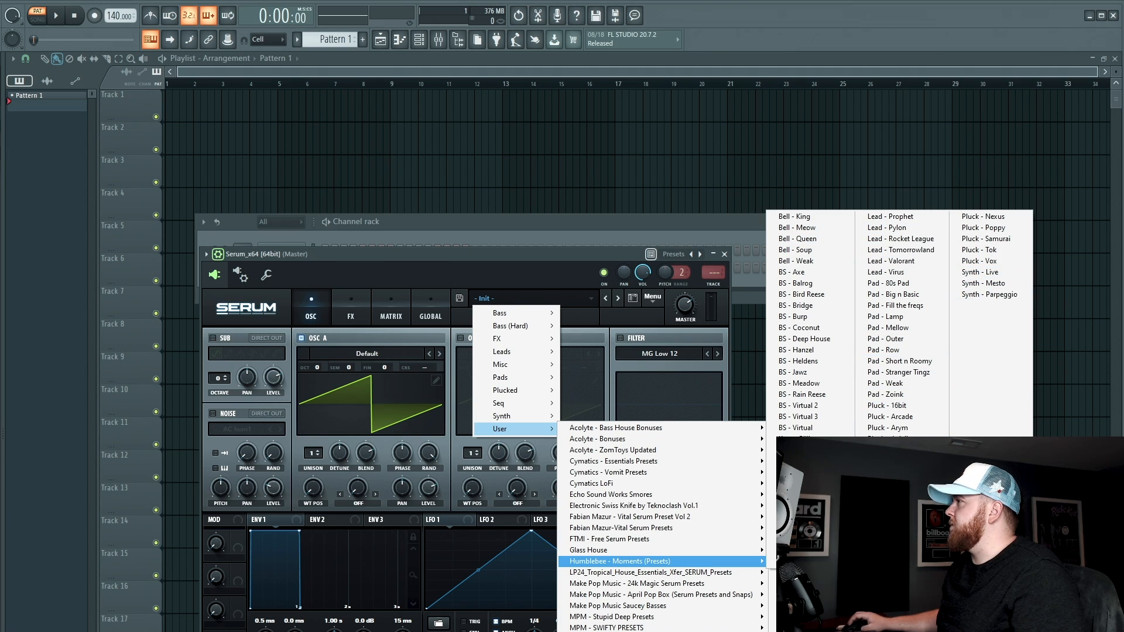
{"action": "left_click", "coordinate": [895, 406]}
- Open the Sampler channel's piano roll, choose the Minor Natural (Aeolian) scale stamp and disable the Only one option
{"action": "left_click", "coordinate": [577, 233]}
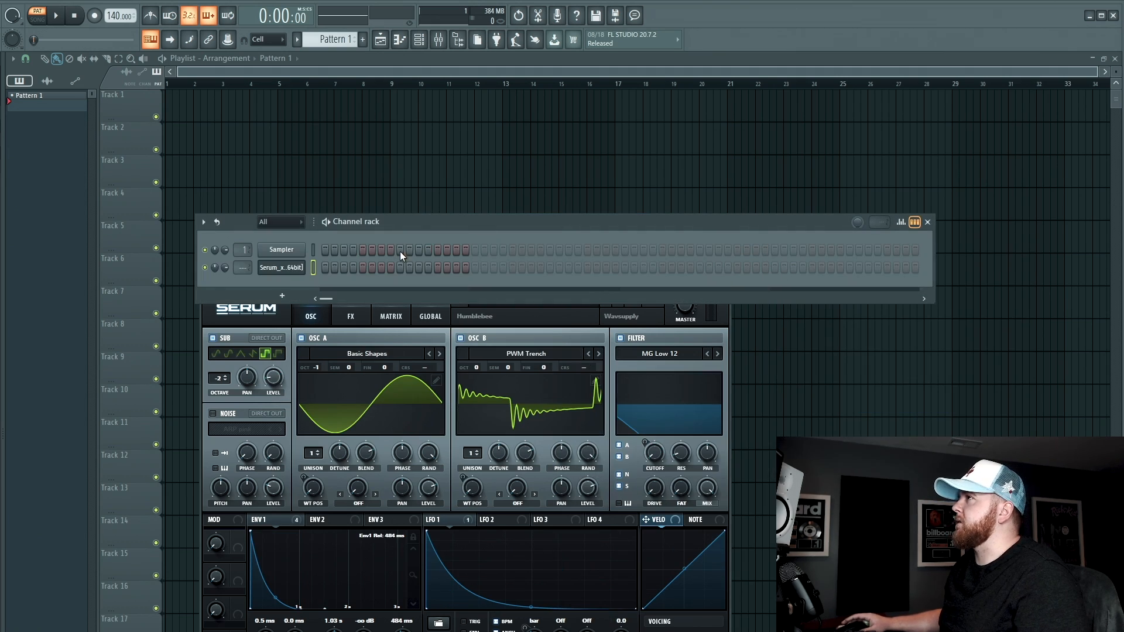
{"action": "right_click", "coordinate": [275, 249]}
{"action": "left_click", "coordinate": [326, 250]}
{"action": "left_click", "coordinate": [51, 59]}
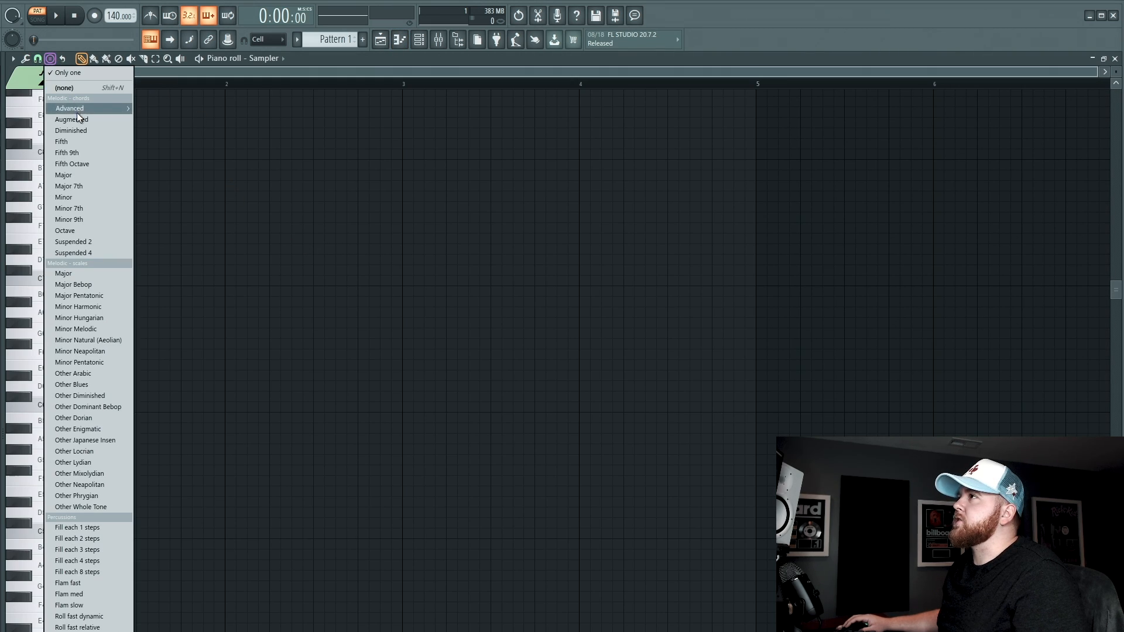
{"action": "left_click", "coordinate": [102, 338]}
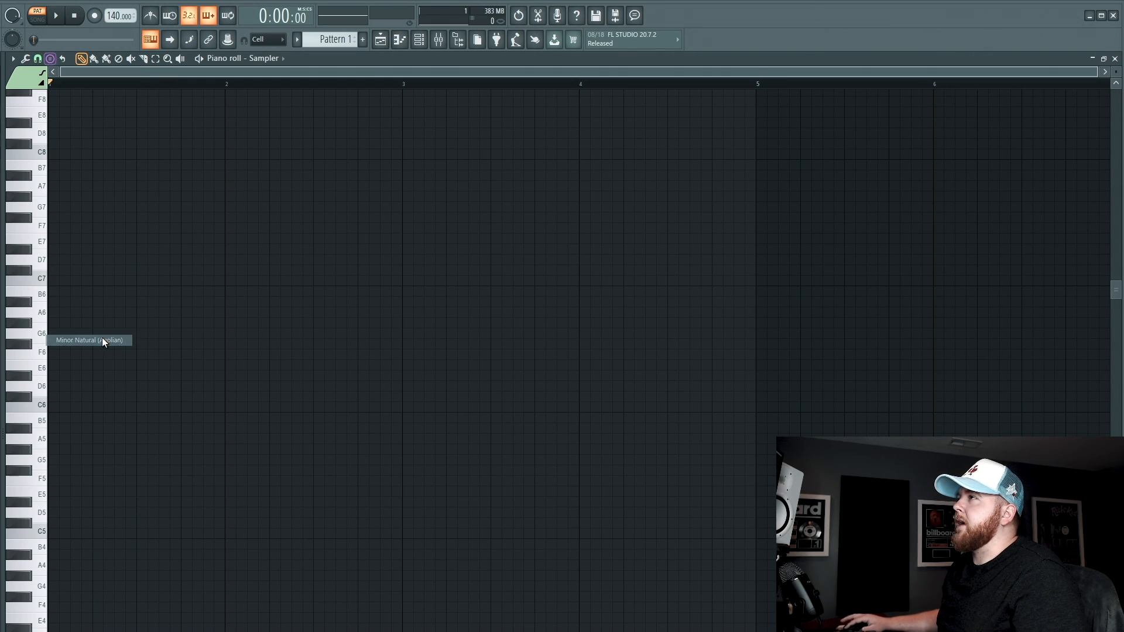
{"action": "left_click", "coordinate": [51, 59]}
{"action": "left_click", "coordinate": [66, 74]}
- Stamp the minor scale on E in successive octaves in the Sampler's piano roll, then switch the piano roll to the Serum channel
{"action": "scroll", "coordinate": [85, 276], "scroll_direction": "down", "scroll_amount": 5}
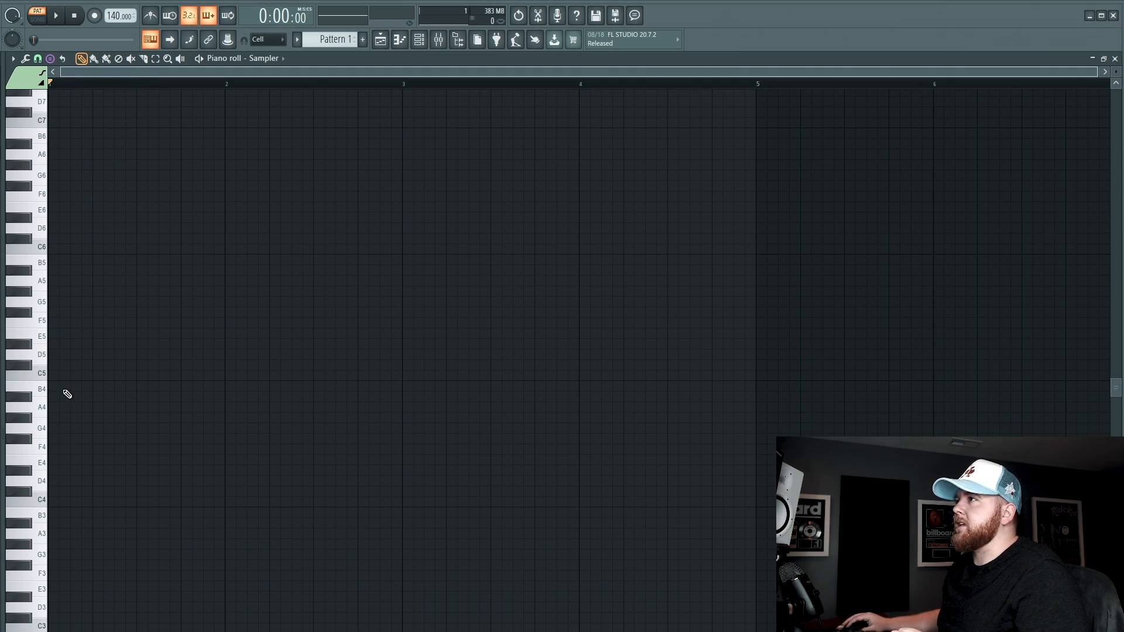
{"action": "left_click", "coordinate": [56, 462]}
{"action": "left_click", "coordinate": [54, 341]}
{"action": "scroll", "coordinate": [59, 333], "scroll_direction": "up", "scroll_amount": 3}
{"action": "left_click", "coordinate": [54, 286]}
{"action": "scroll", "coordinate": [53, 290], "scroll_direction": "up", "scroll_amount": 3}
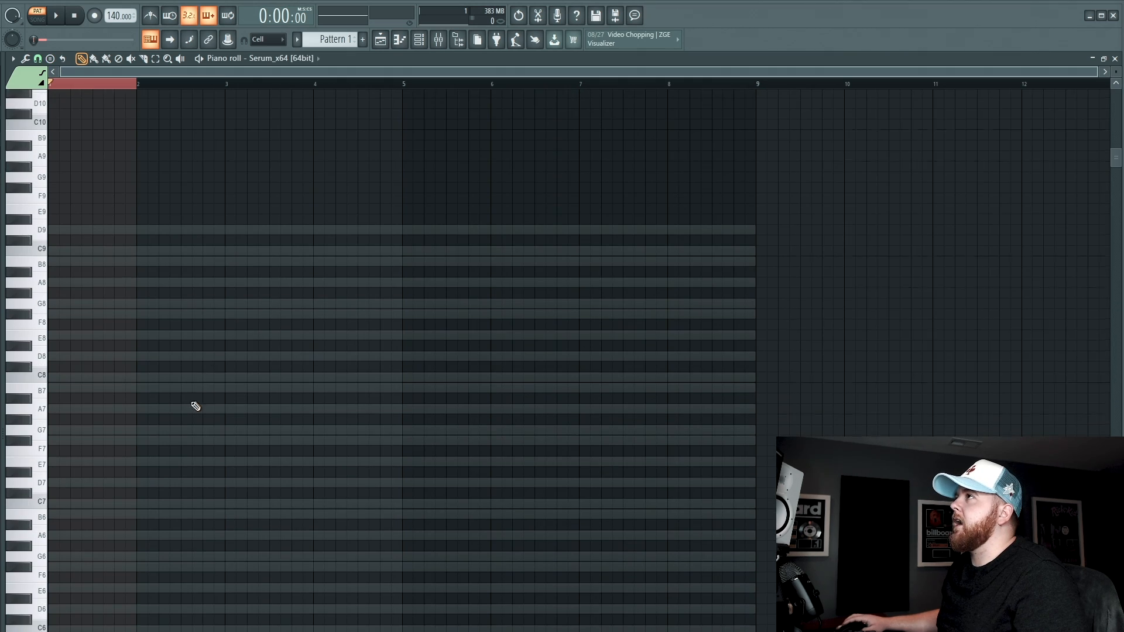
{"action": "scroll", "coordinate": [141, 416], "scroll_direction": "down", "scroll_amount": 2}
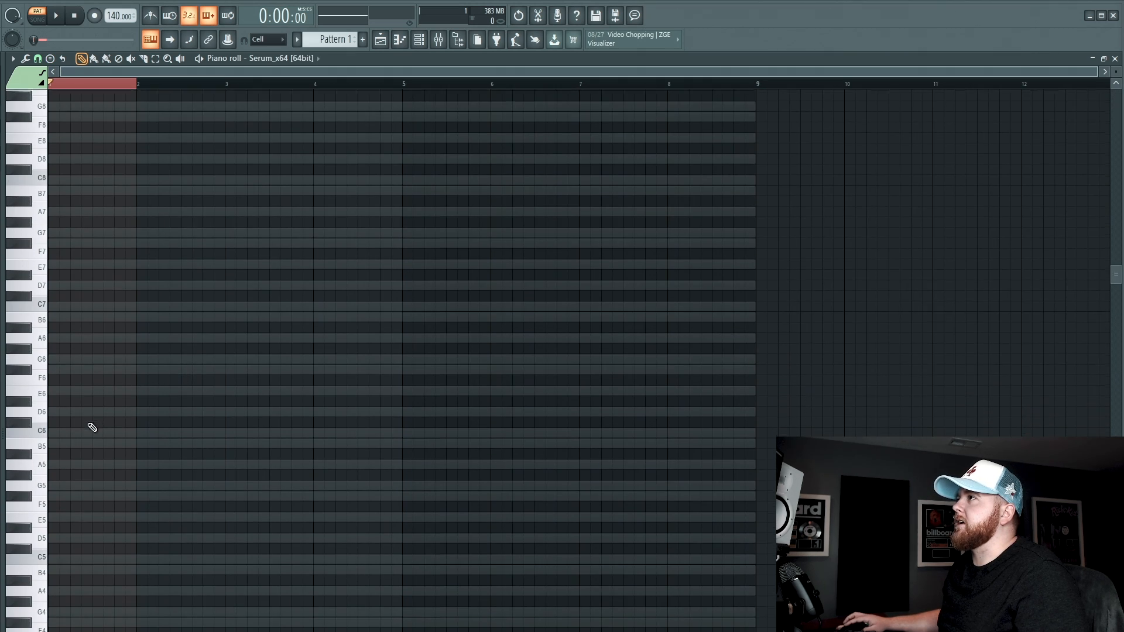
- Reopen the Serum instrument, audition its sound and move two presets forward from Pluck - 16bit
{"action": "left_click", "coordinate": [420, 39]}
{"action": "left_click", "coordinate": [280, 267]}
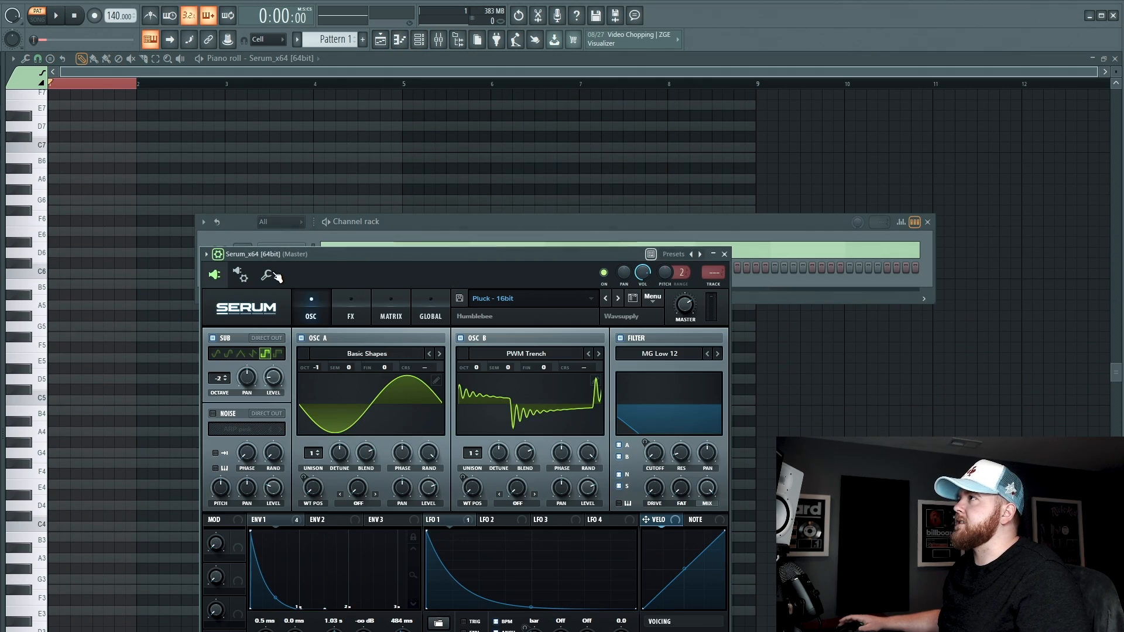
{"action": "key", "text": "q"}
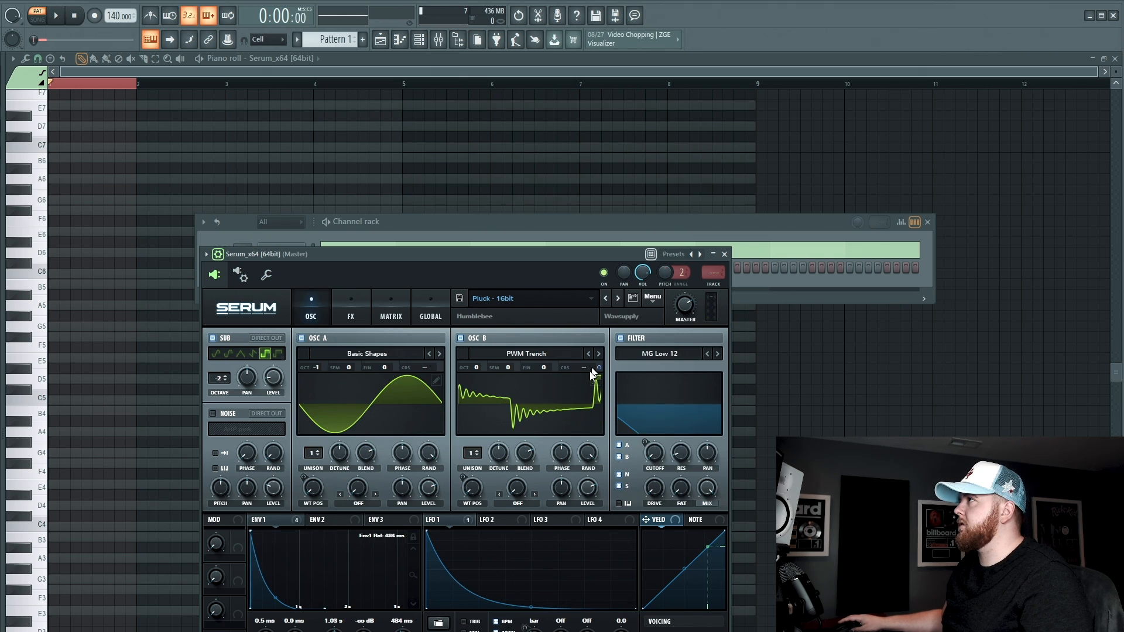
{"action": "left_click", "coordinate": [617, 298]}
{"action": "left_click", "coordinate": [617, 297]}
- Audition the selected preset by playing several descending notes on Serum's on-screen keyboard
{"action": "left_click_drag", "start_coordinate": [583, 253], "coordinate": [570, 161]}
{"action": "left_click", "coordinate": [493, 618]}
{"action": "left_click", "coordinate": [482, 618]}
{"action": "left_click", "coordinate": [460, 617]}
{"action": "left_click", "coordinate": [444, 616]}
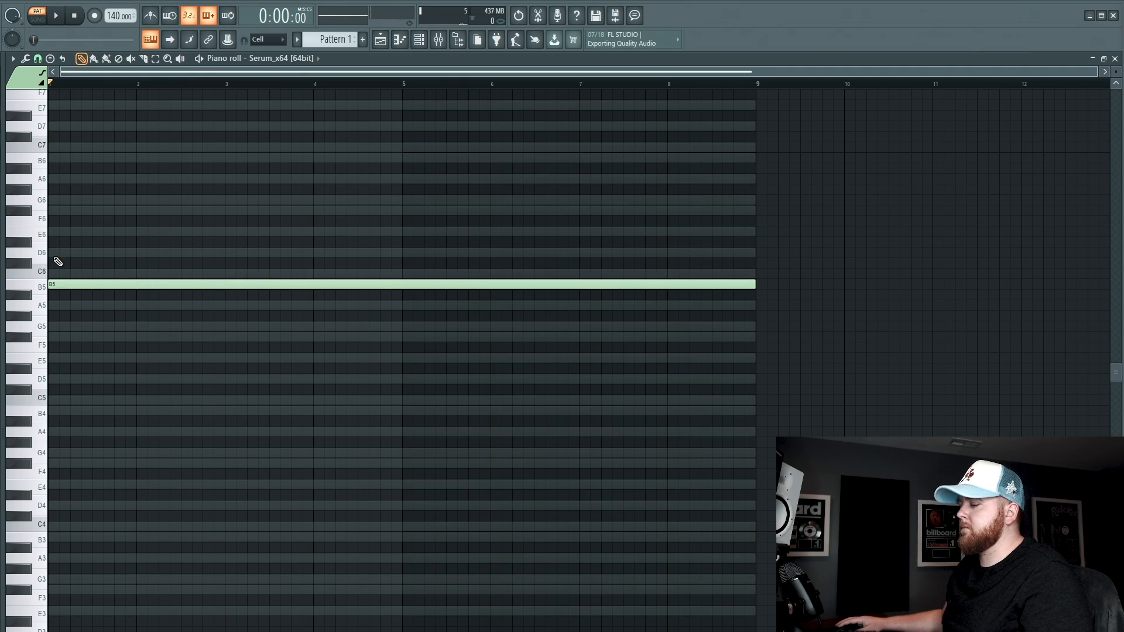
- Build a one-bar chord of B5, D6 and F#6 at bar 1 in Serum's piano roll and play it
{"action": "key", "text": "ctrl+a"}
{"action": "key", "text": "shift+d"}
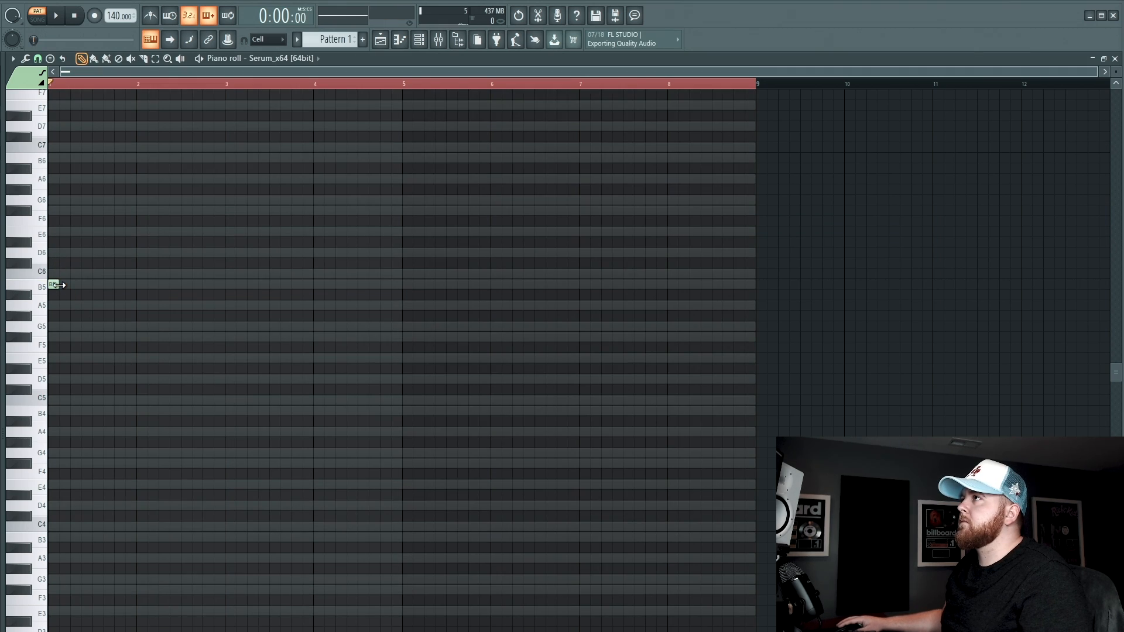
{"action": "left_click_drag", "start_coordinate": [59, 285], "coordinate": [117, 286]}
{"action": "left_click", "coordinate": [65, 253]}
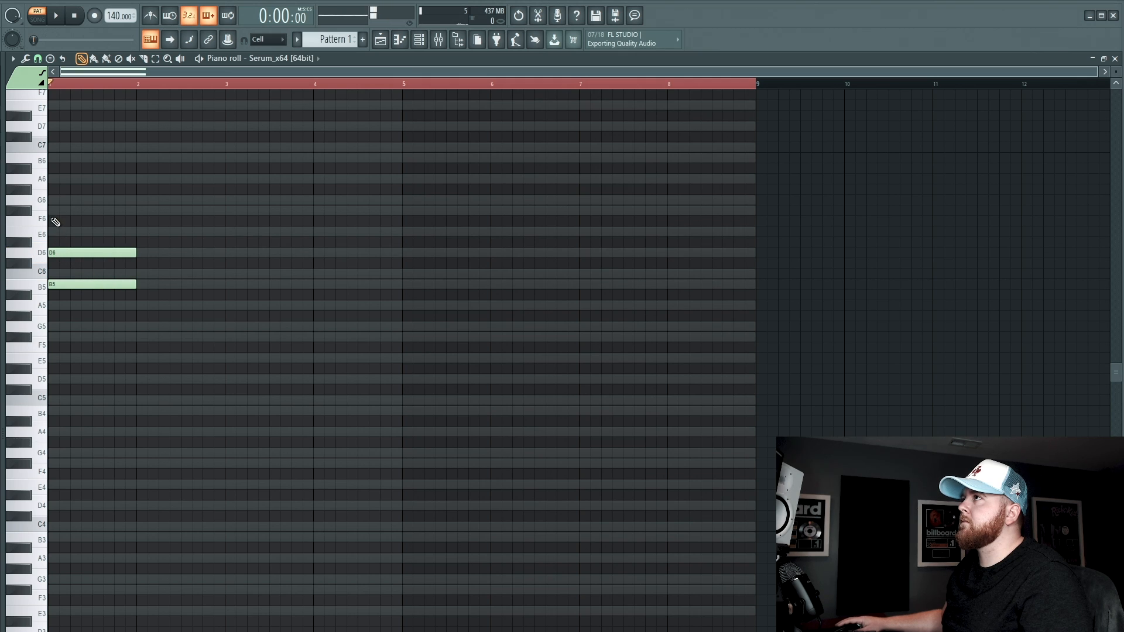
{"action": "left_click", "coordinate": [56, 211]}
{"action": "key", "text": "space"}
{"action": "key", "text": "space"}
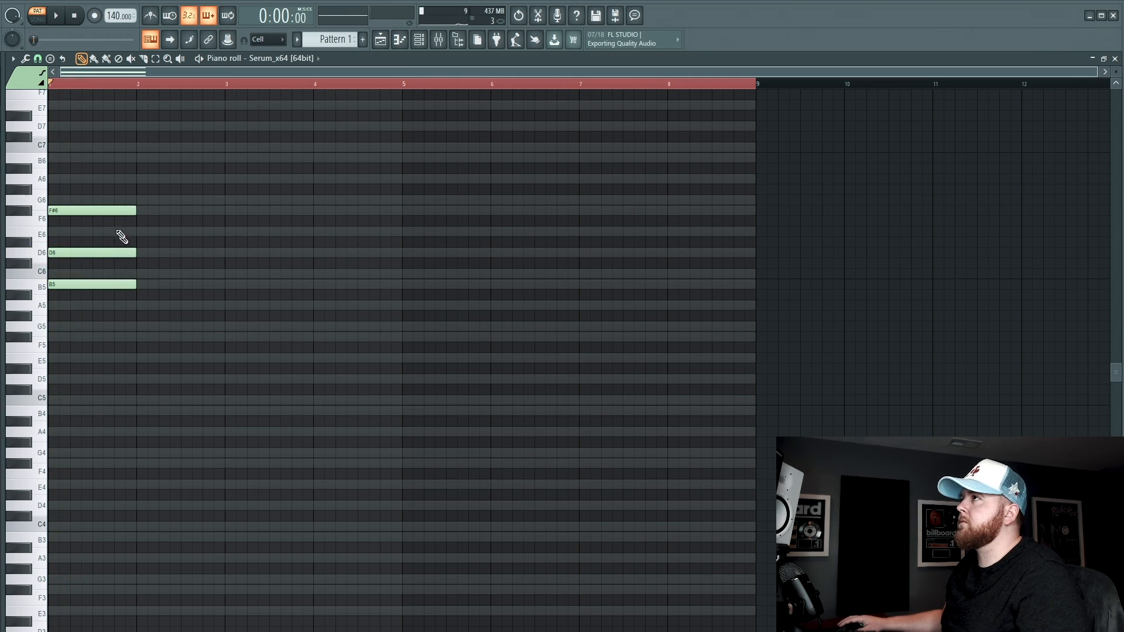
- Add one-bar chords C6-E6-G6 in bar 2, A5-C6-E6 in bar 3 and E5-G5-B5 in bar 4, and play the progression
{"action": "left_click", "coordinate": [140, 274]}
{"action": "left_click", "coordinate": [141, 232]}
{"action": "left_click", "coordinate": [140, 200]}
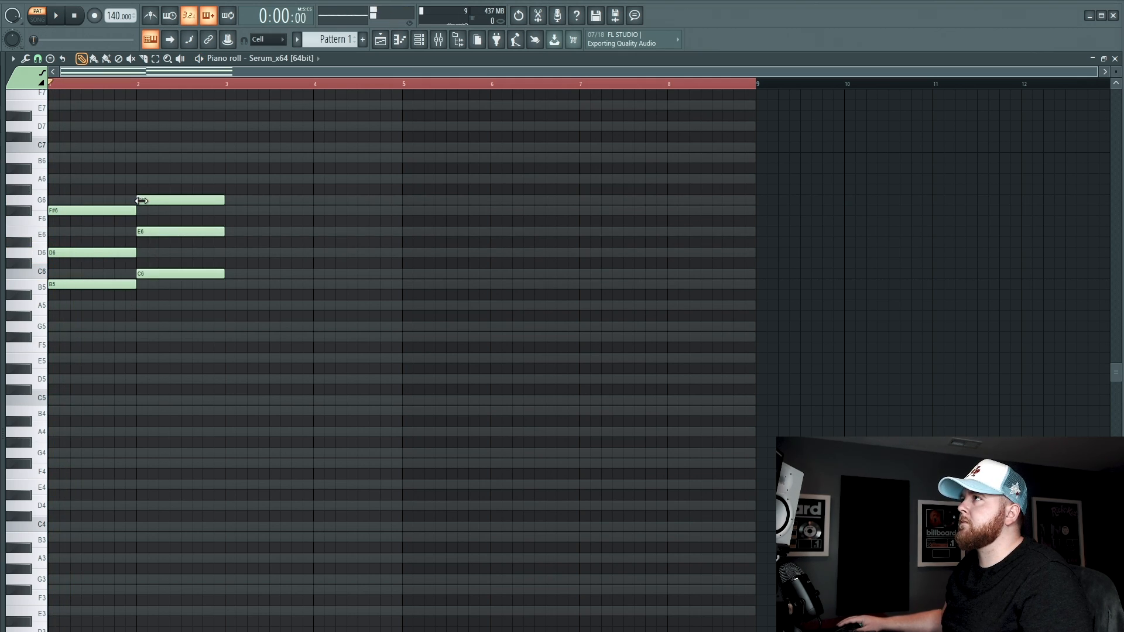
{"action": "key", "text": "space"}
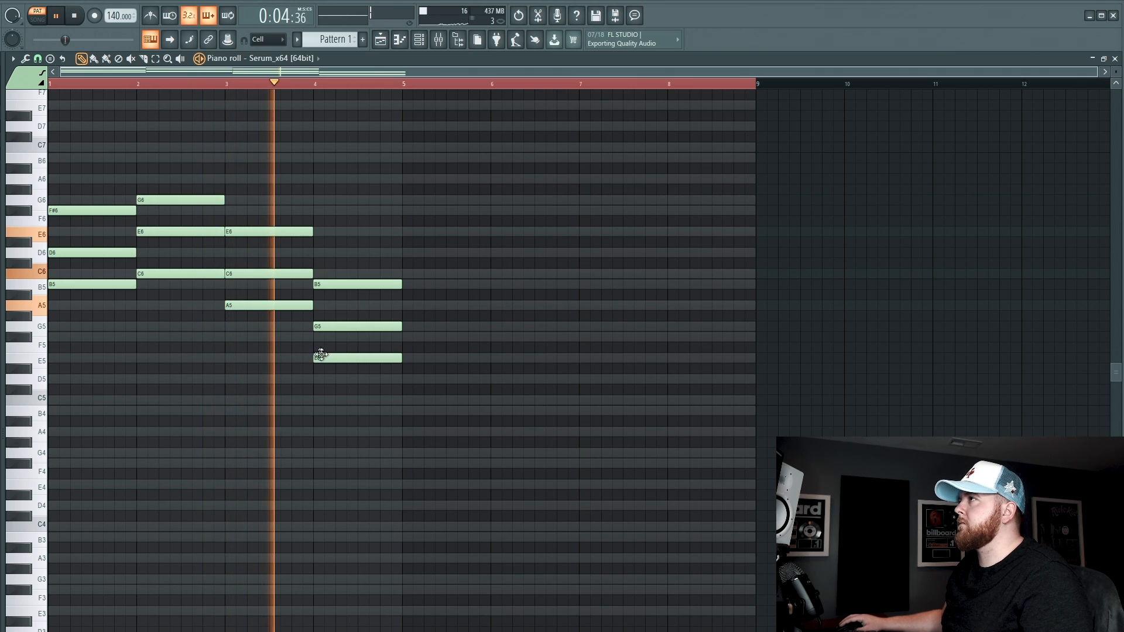
{"action": "key", "text": "space"}
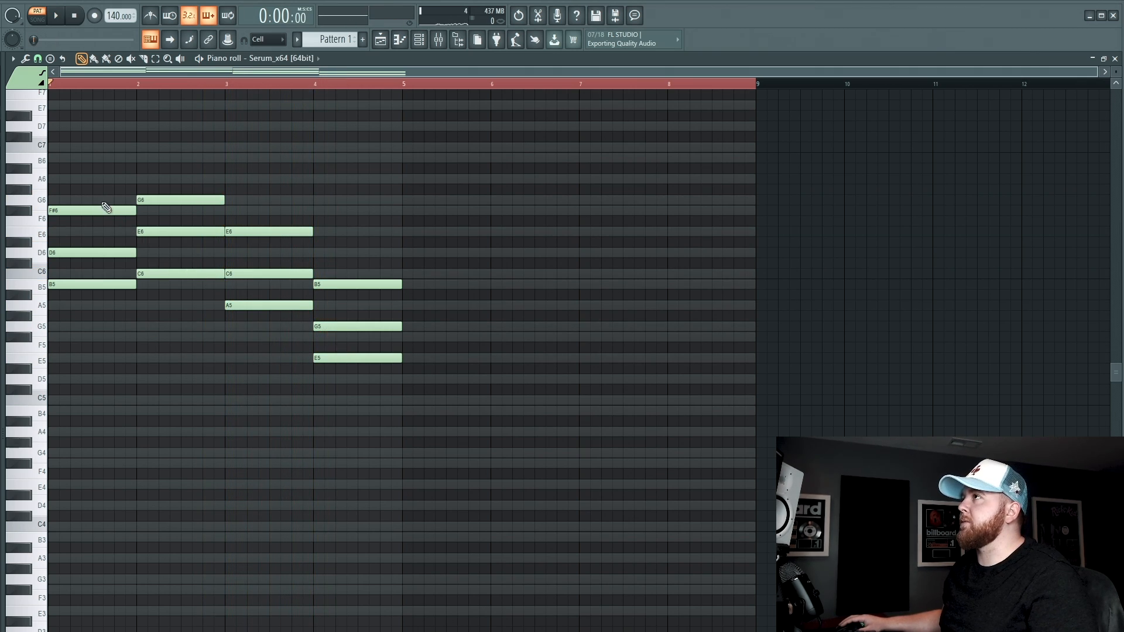
- Shorten the first and third chords by one beat and start the second and fourth chords one beat earlier
{"action": "left_click_drag", "start_coordinate": [94, 184], "coordinate": [183, 307]}
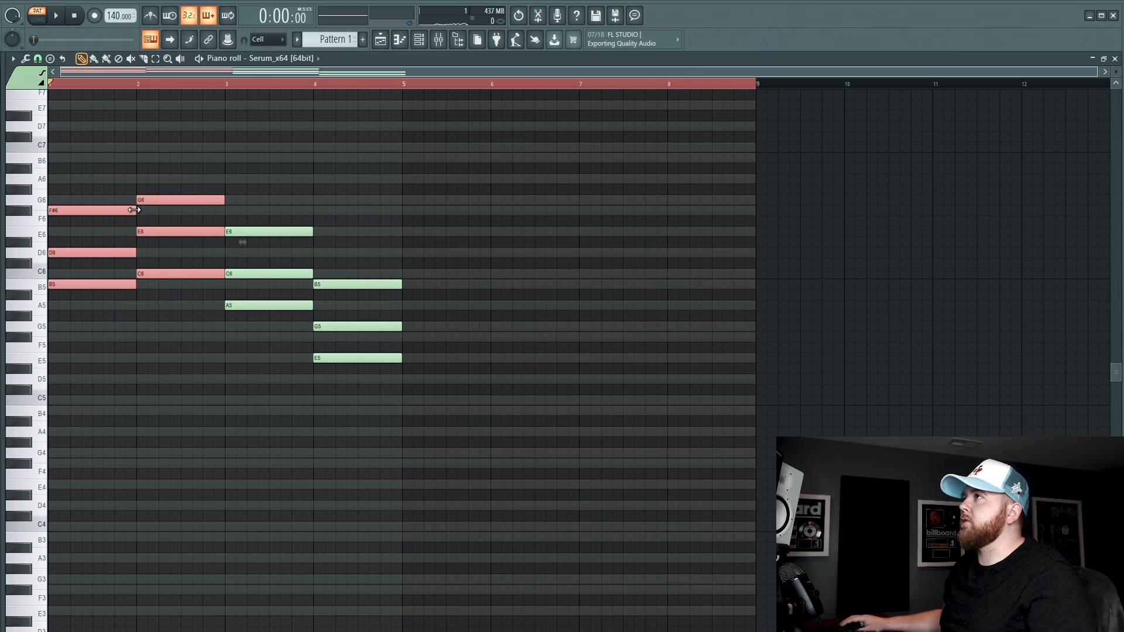
{"action": "left_click_drag", "start_coordinate": [136, 206], "coordinate": [114, 212]}
{"action": "left_click_drag", "start_coordinate": [288, 196], "coordinate": [384, 386]}
{"action": "left_click_drag", "start_coordinate": [313, 231], "coordinate": [291, 231]}
{"action": "left_click", "coordinate": [273, 228]}
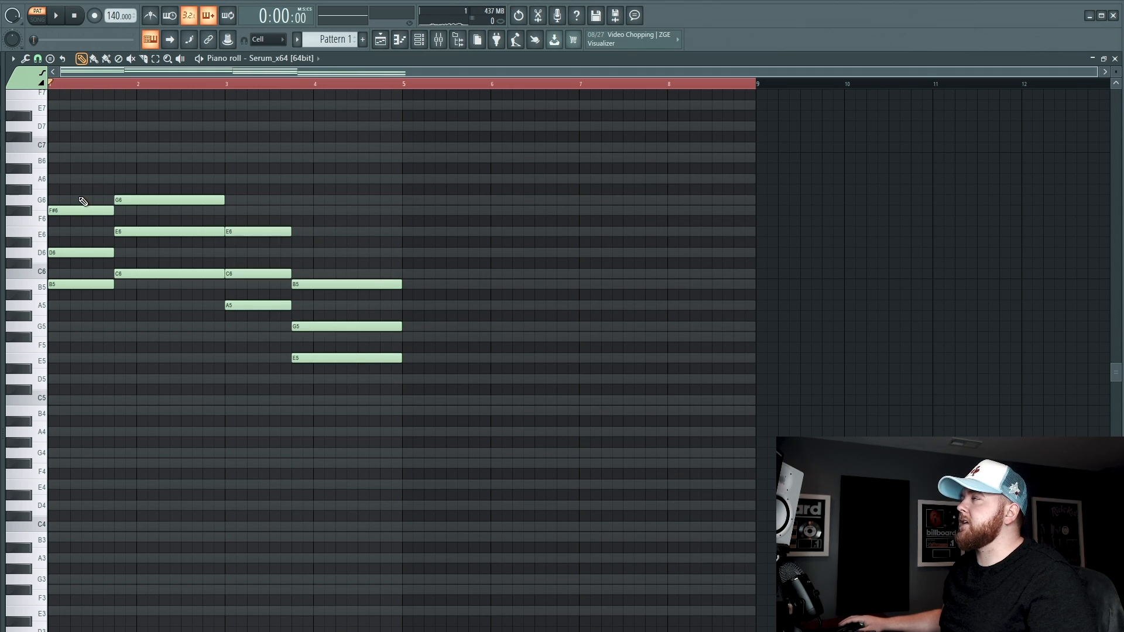
- Shorten all chord notes to half a beat and repeat the first chord on beat 2 of bar 1, checking the rhythm by playback
{"action": "key", "text": "ctrl+a"}
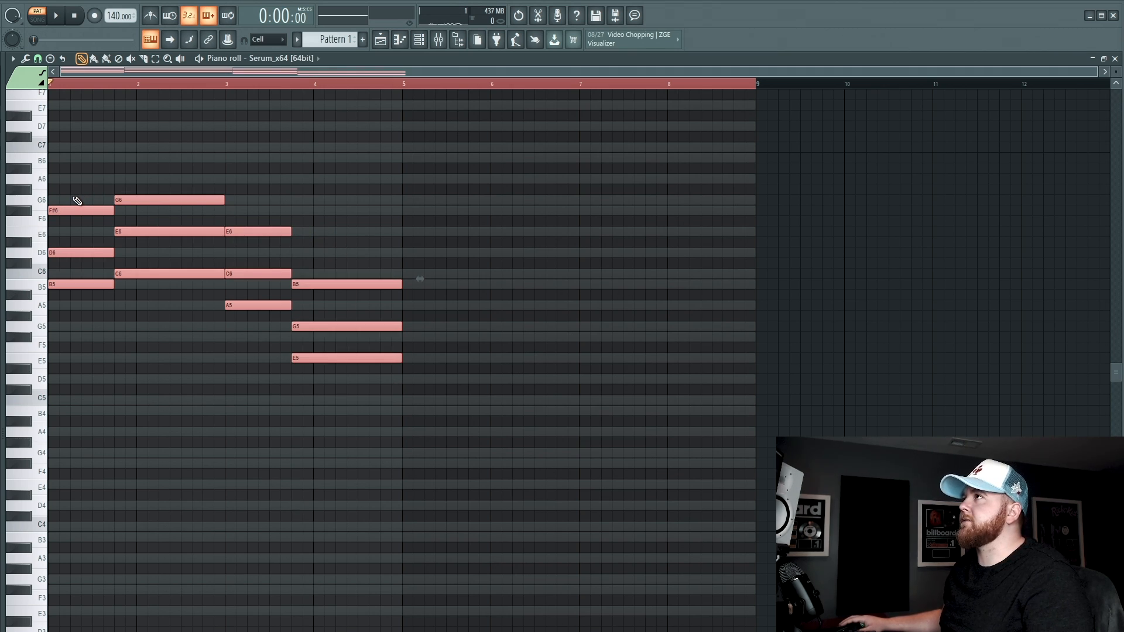
{"action": "key", "text": "shift+d"}
{"action": "left_click", "coordinate": [73, 215], "text": "ctrl"}
{"action": "left_click_drag", "start_coordinate": [57, 202], "coordinate": [77, 380]}
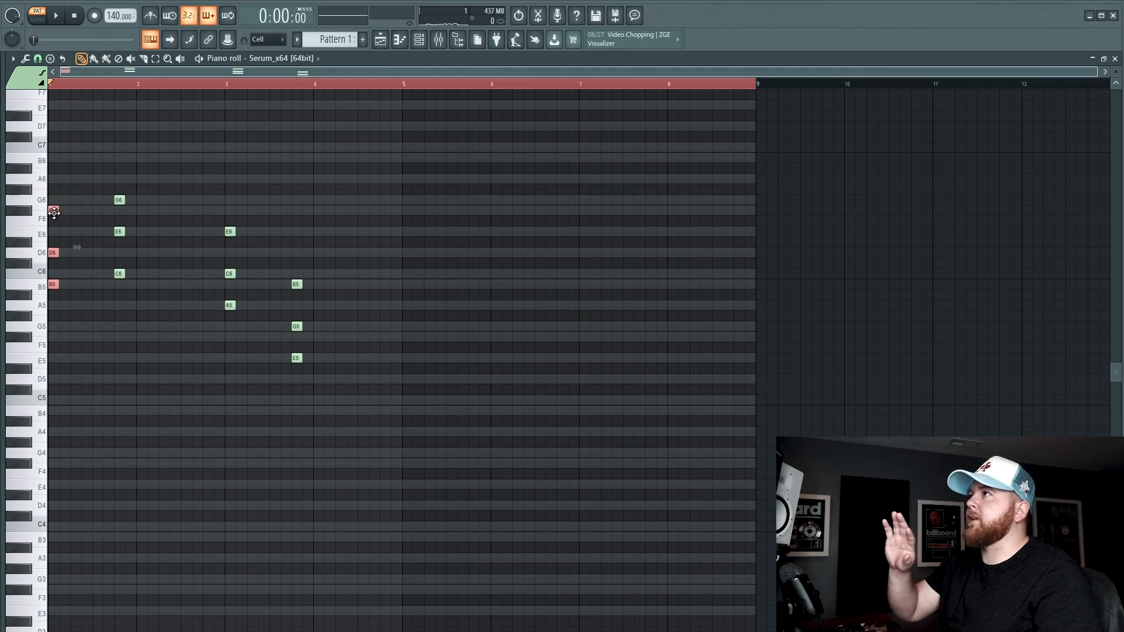
{"action": "left_click_drag", "start_coordinate": [53, 213], "coordinate": [87, 212]}
{"action": "key", "text": "space"}
{"action": "key", "text": "space"}
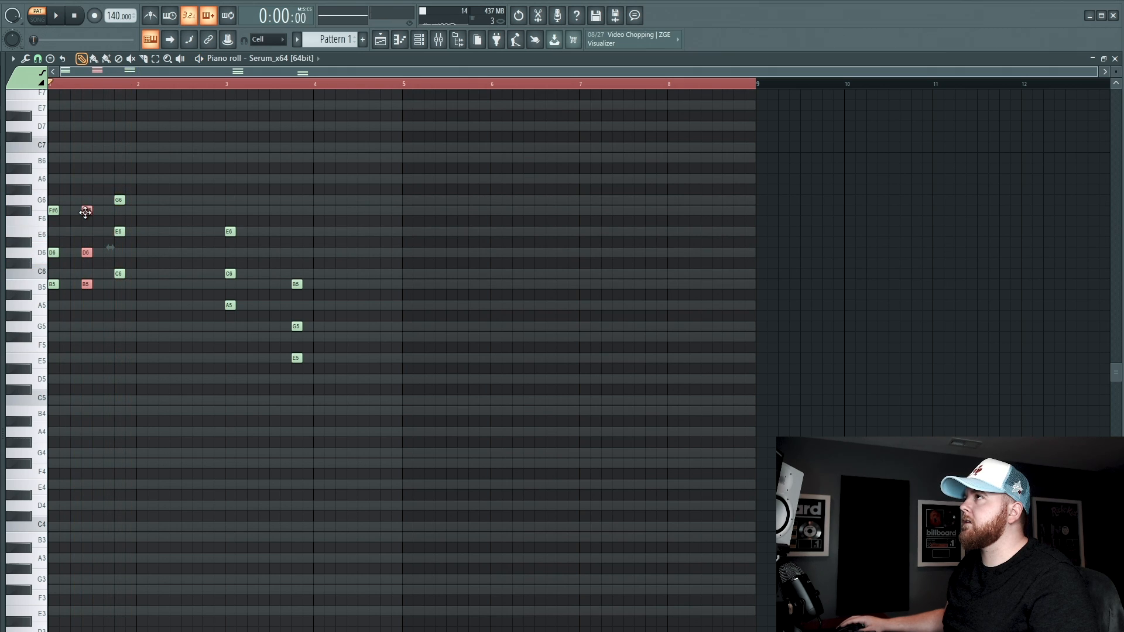
{"action": "left_click_drag", "start_coordinate": [83, 210], "coordinate": [72, 211]}
{"action": "key", "text": "space"}
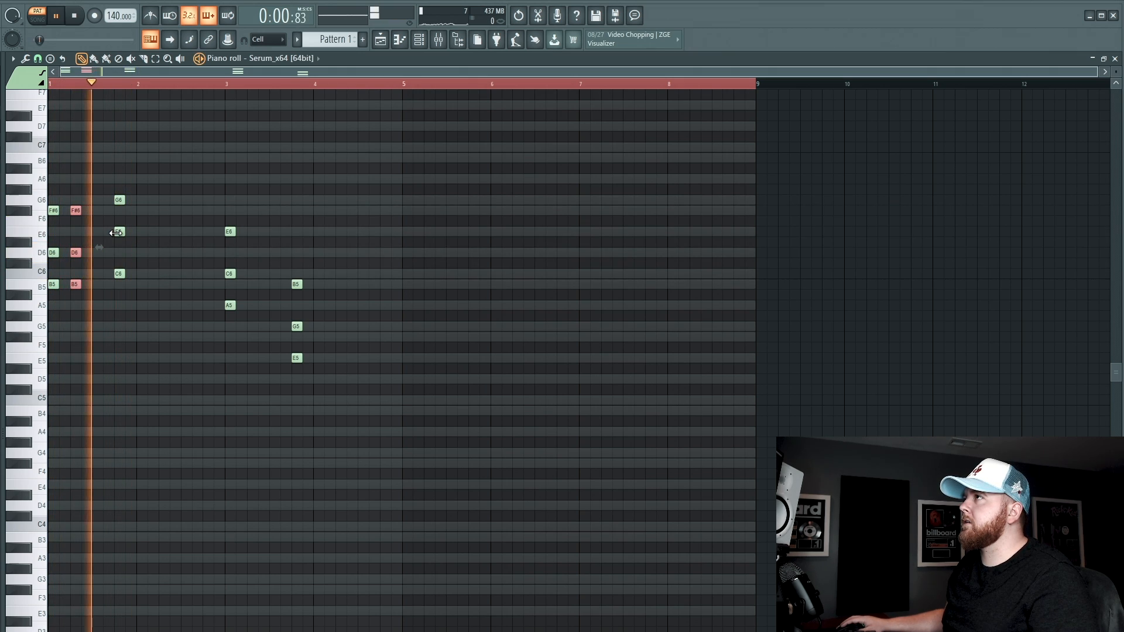
{"action": "key", "text": "space"}
- Repeat the second chord on beat 3 of bar 2, the third on beat 2 of bar 3 and the fourth on beat 3 of bar 4
{"action": "left_click_drag", "start_coordinate": [120, 176], "coordinate": [133, 314]}
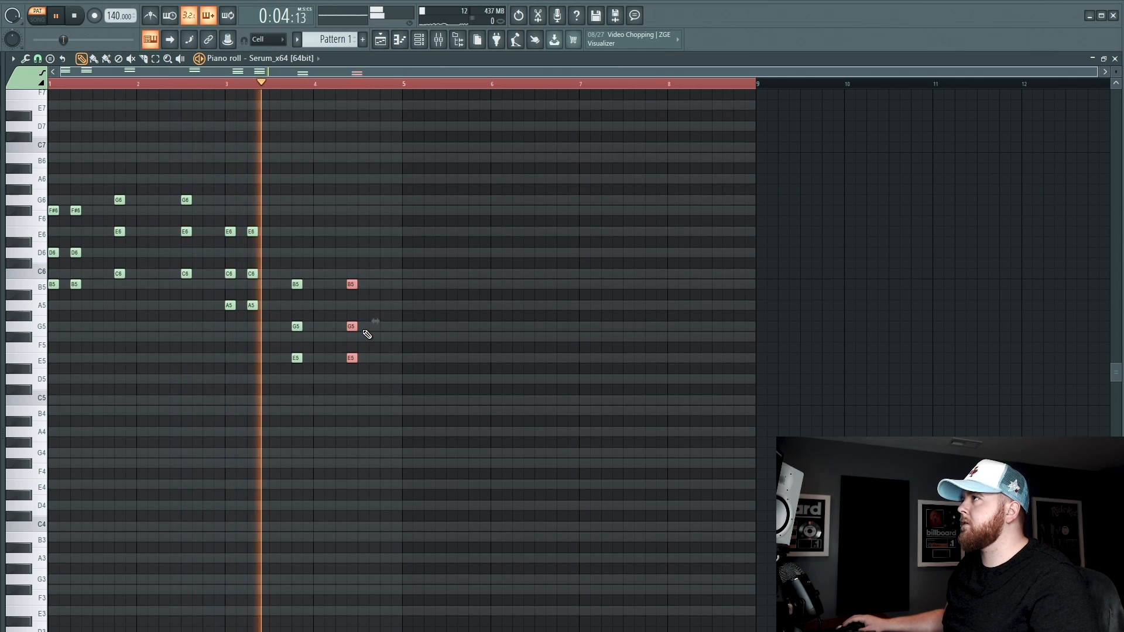
{"action": "left_click", "coordinate": [388, 313]}
{"action": "key", "text": "space"}
{"action": "left_click_drag", "start_coordinate": [349, 287], "coordinate": [387, 285]}
- Extend all chord notes to meet the following ones, using a temporary B5 note at bar 5 as the end point
{"action": "left_click", "coordinate": [408, 284]}
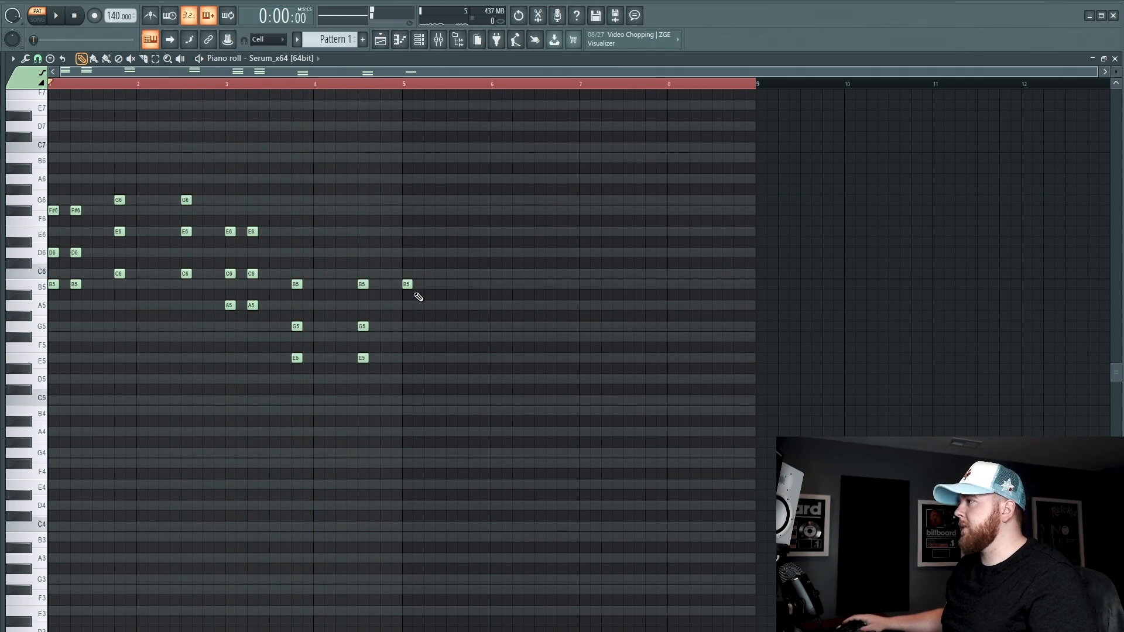
{"action": "key", "text": "ctrl+l"}
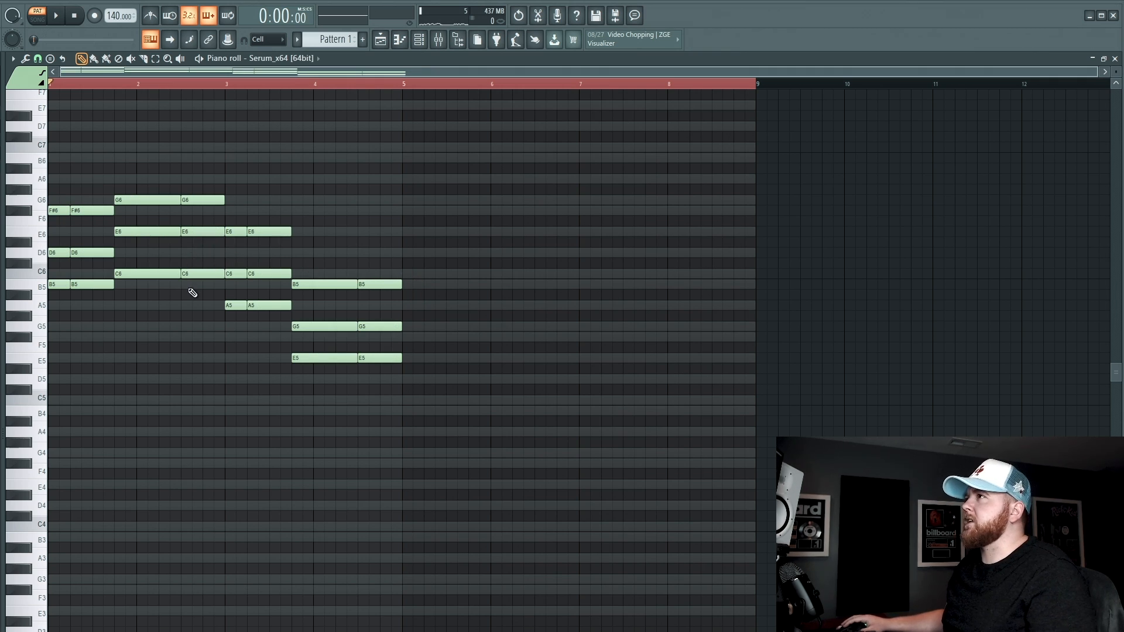
- Copy each chord's root one octave lower, and raise the upper A5, E5 and G5 notes of the last two chords by an octave
{"action": "scroll", "coordinate": [170, 328], "scroll_direction": "up", "scroll_amount": 3}
{"action": "scroll", "coordinate": [97, 357], "scroll_direction": "down", "scroll_amount": 2}
{"action": "left_click_drag", "start_coordinate": [52, 305], "coordinate": [423, 443]}
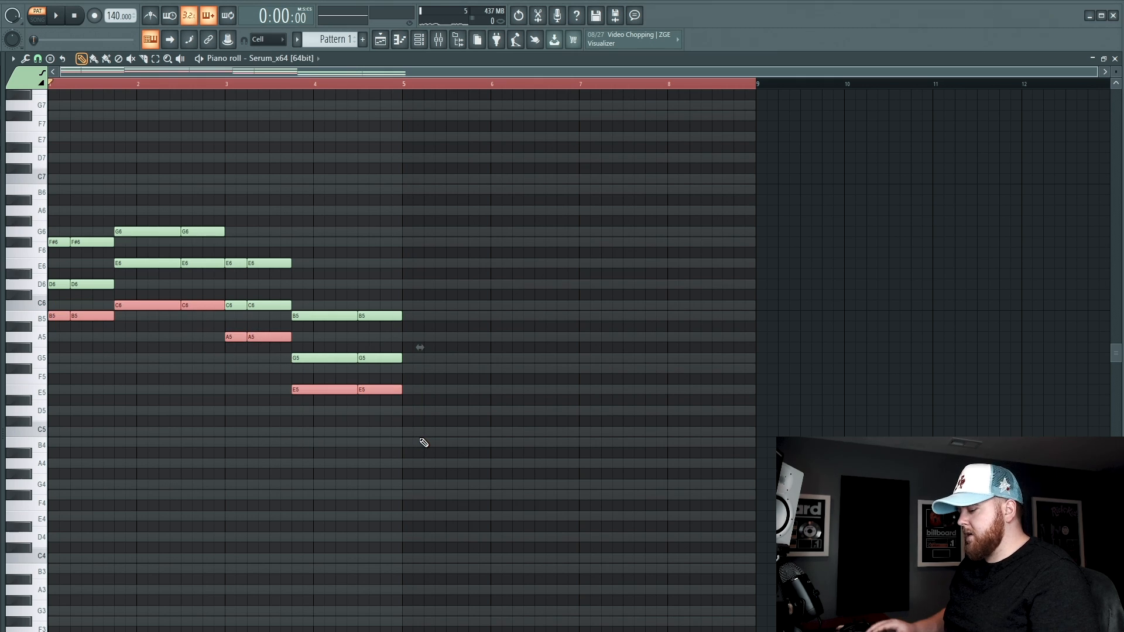
{"action": "key", "text": "ctrl+c"}
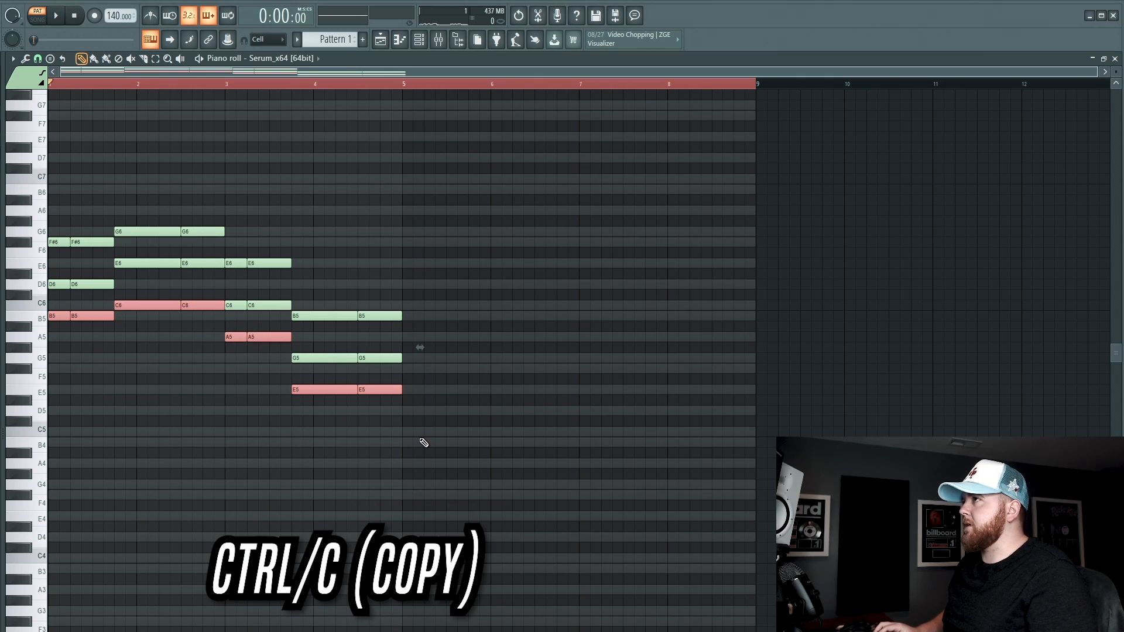
{"action": "key", "text": "ctrl+Down"}
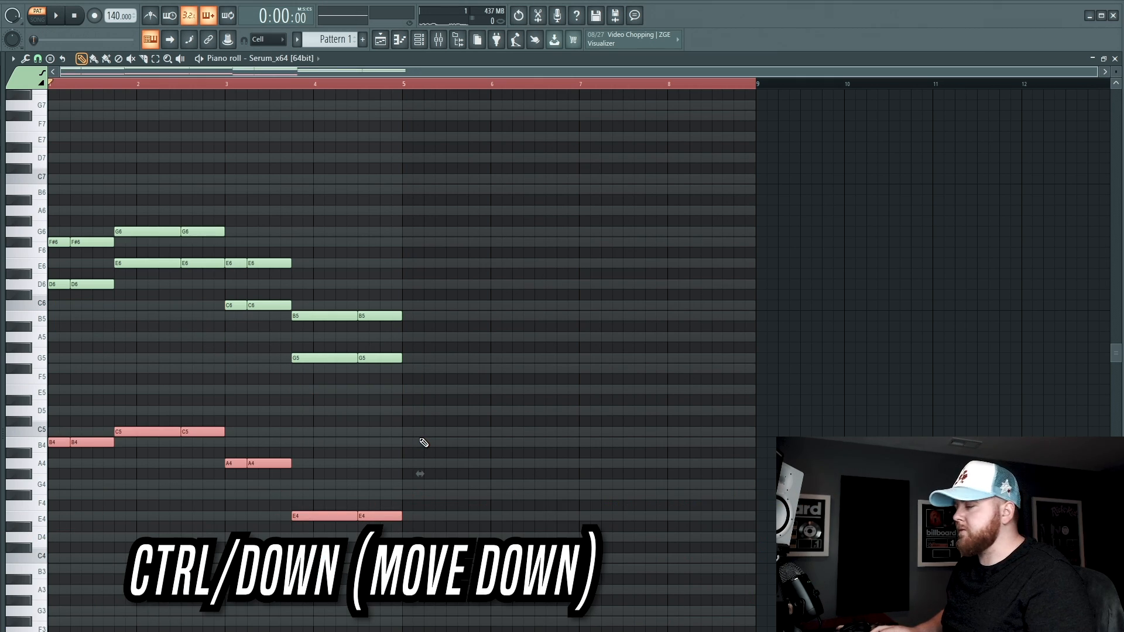
{"action": "key", "text": "ctrl+v"}
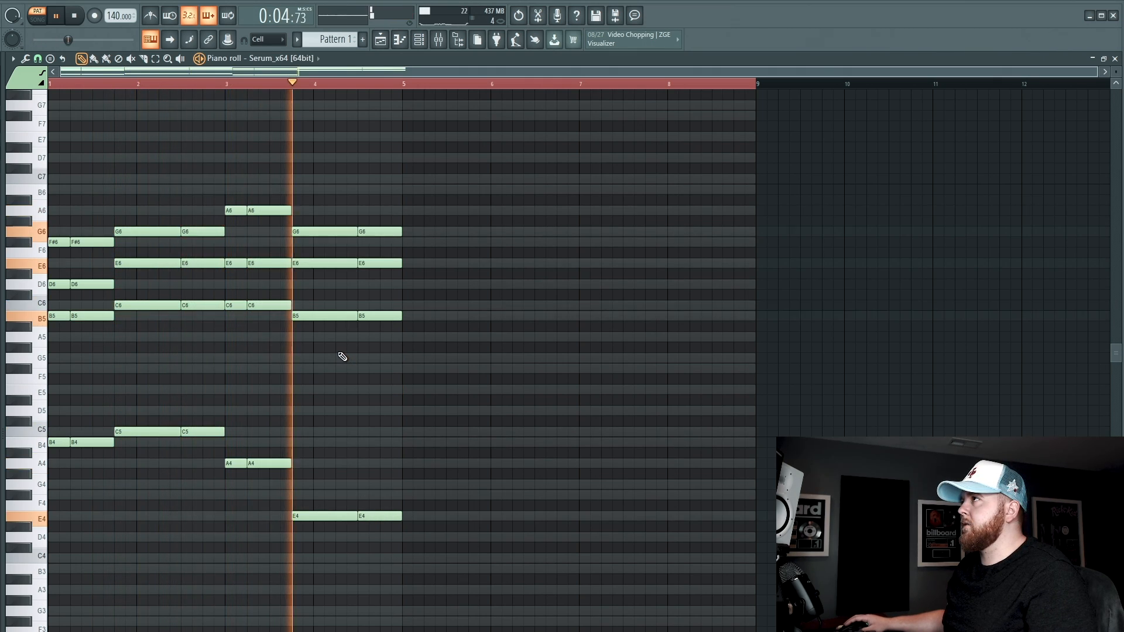
{"action": "key", "text": "space"}
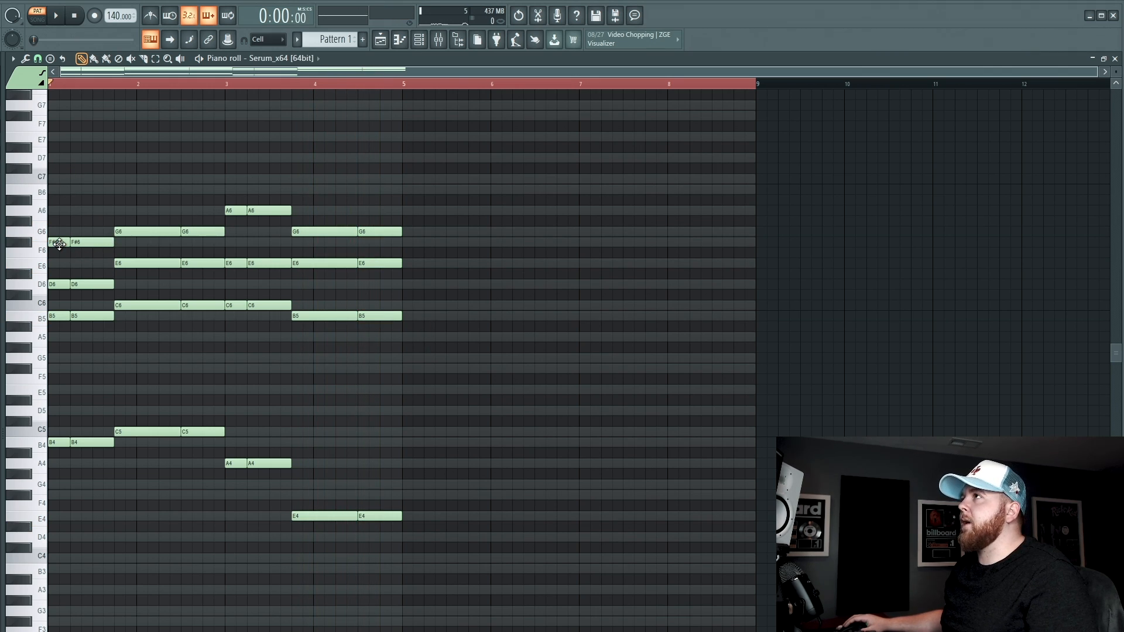
- Vary the top melody by moving the second F#6 to A6, the second A6 to B6 and the last G6 to F#6, and play it
{"action": "scroll", "coordinate": [90, 254], "scroll_direction": "up", "scroll_amount": 2}
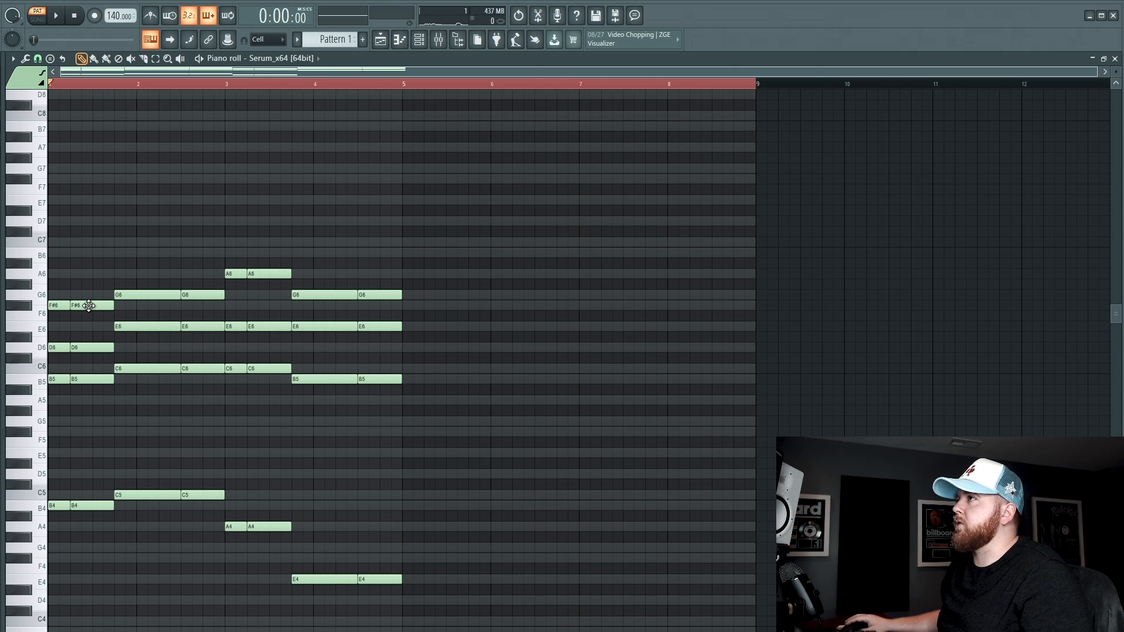
{"action": "left_click_drag", "start_coordinate": [88, 305], "coordinate": [88, 273]}
{"action": "key", "text": "space"}
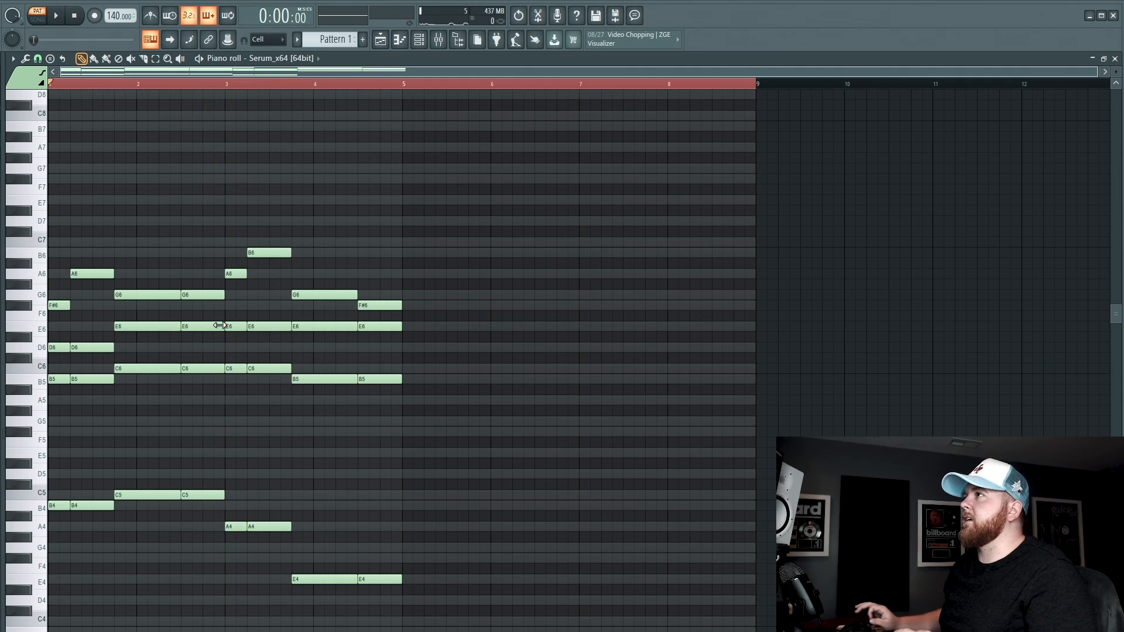
{"action": "scroll", "coordinate": [115, 228], "scroll_direction": "up", "scroll_amount": 1}
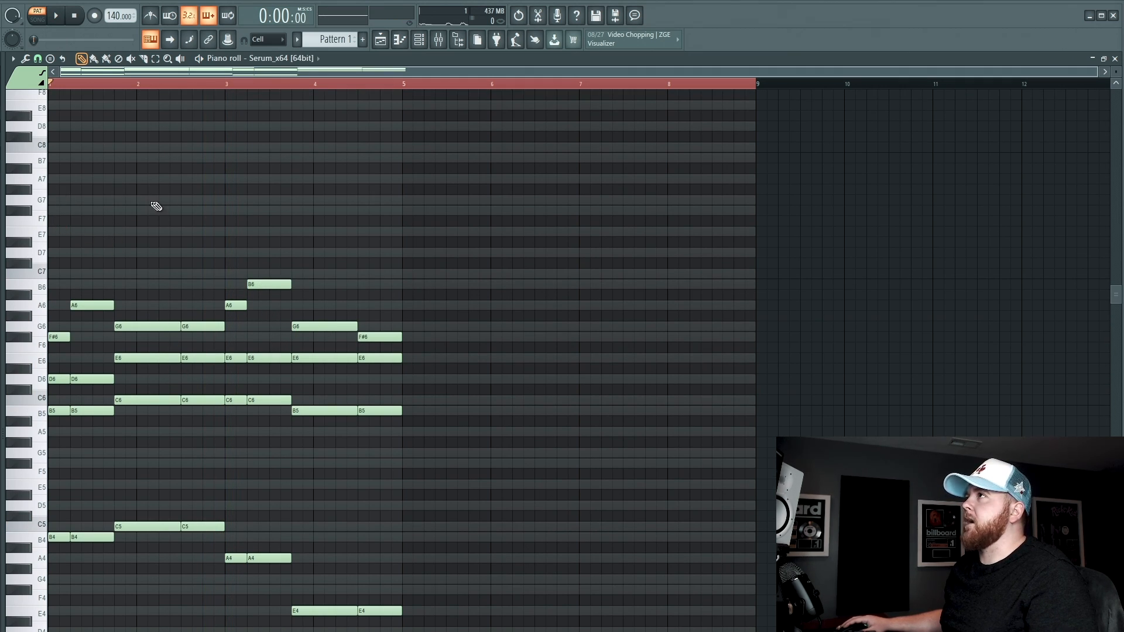
- Add short high melody notes G7, F#7, D7 from bar 2 and D7, C7, B6, A6, B6 in bar 4, and play them
{"action": "left_click", "coordinate": [141, 208]}
{"action": "left_click_drag", "start_coordinate": [141, 207], "coordinate": [141, 201]}
{"action": "left_click", "coordinate": [153, 209]}
{"action": "left_click", "coordinate": [165, 230]}
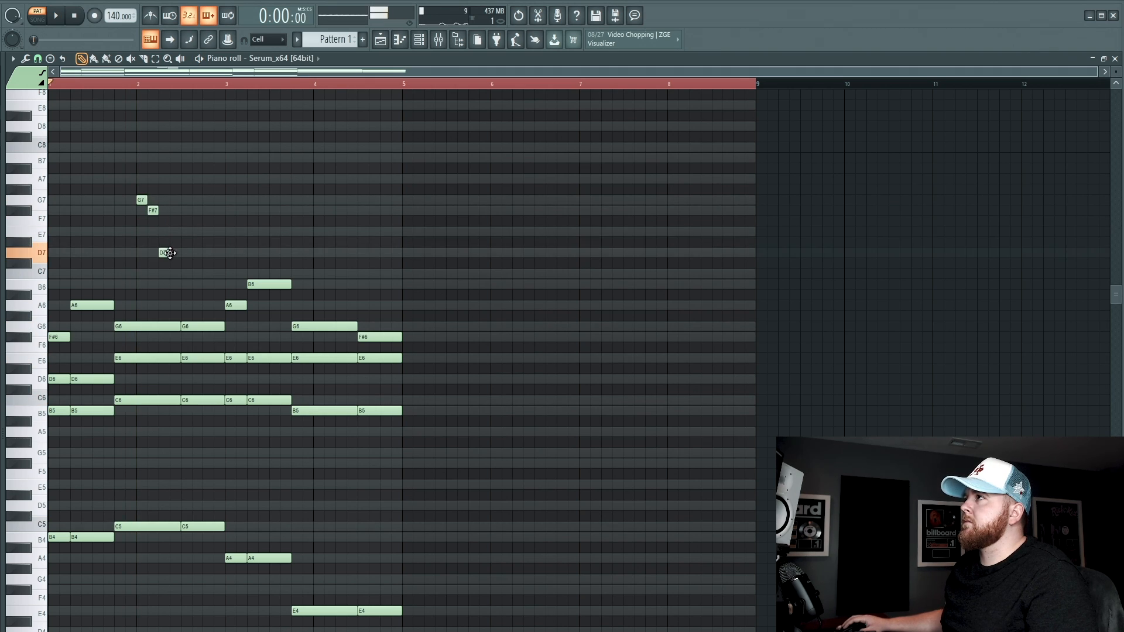
{"action": "key", "text": "space"}
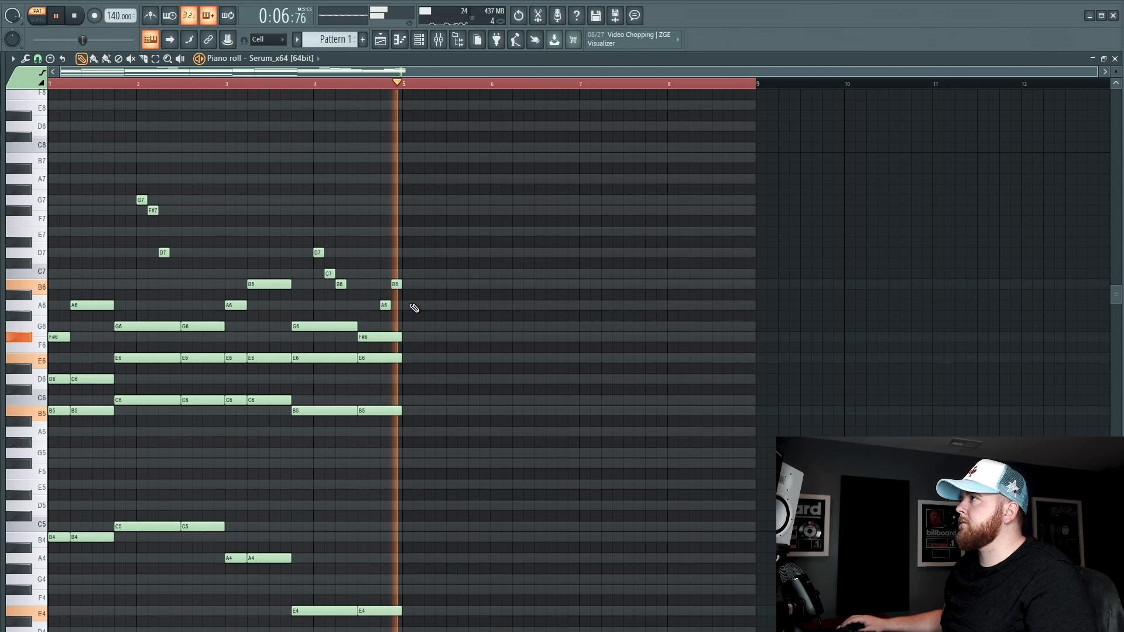
{"action": "key", "text": "space"}
- Duplicate the whole four-bar pattern into bars 5 to 8 and play the copy
{"action": "key", "text": "ctrl+a"}
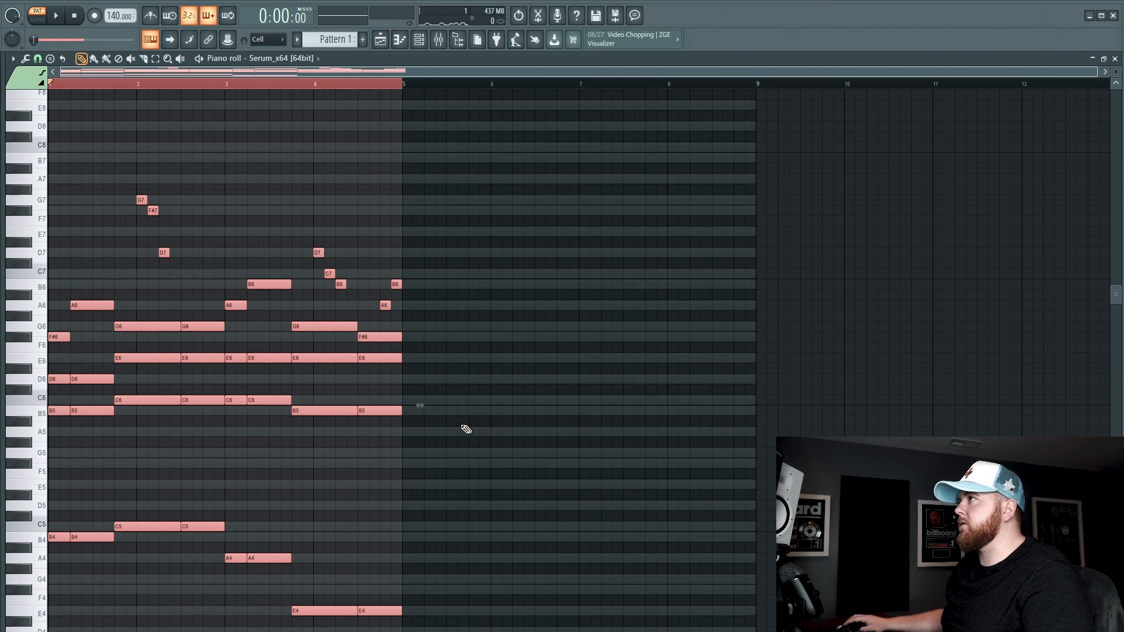
{"action": "key", "text": "ctrl+b"}
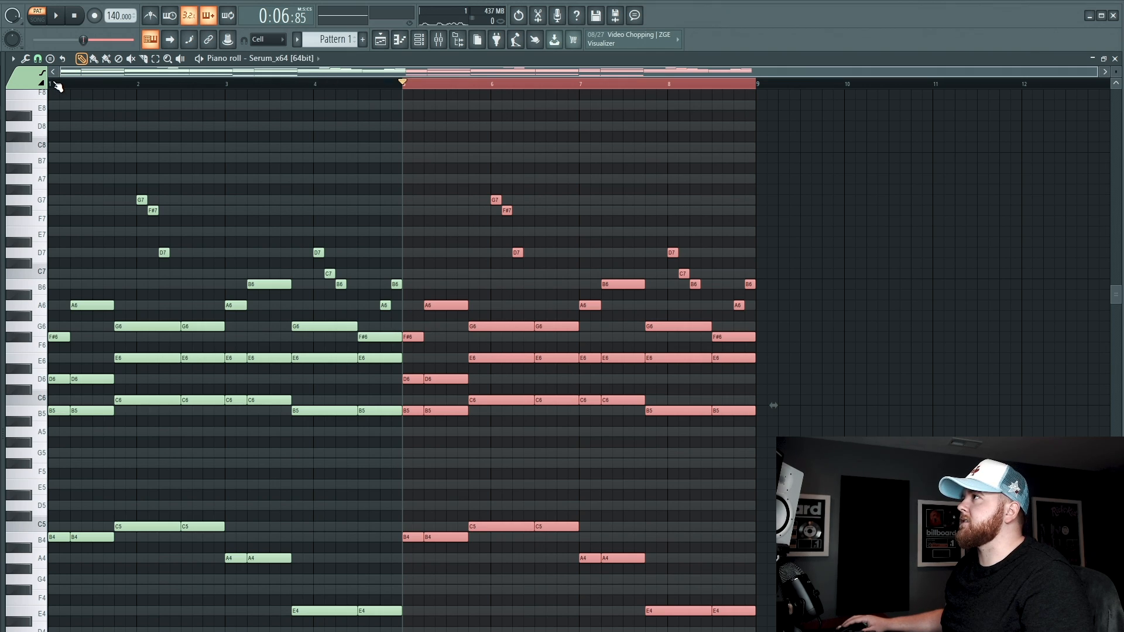
{"action": "key", "text": "space"}
- Try the two E6 notes of the second chord in the repeated section one octave higher
{"action": "left_click_drag", "start_coordinate": [487, 344], "coordinate": [564, 384]}
{"action": "key", "text": "ctrl+Up"}
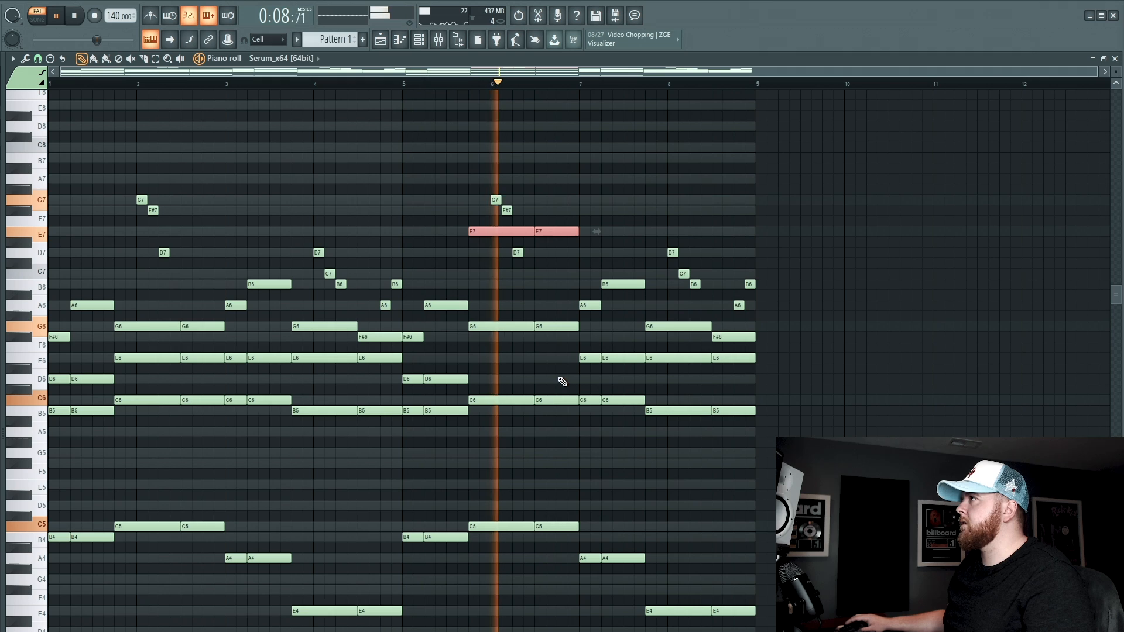
{"action": "key", "text": "ctrl+Down"}
{"action": "key", "text": "space"}
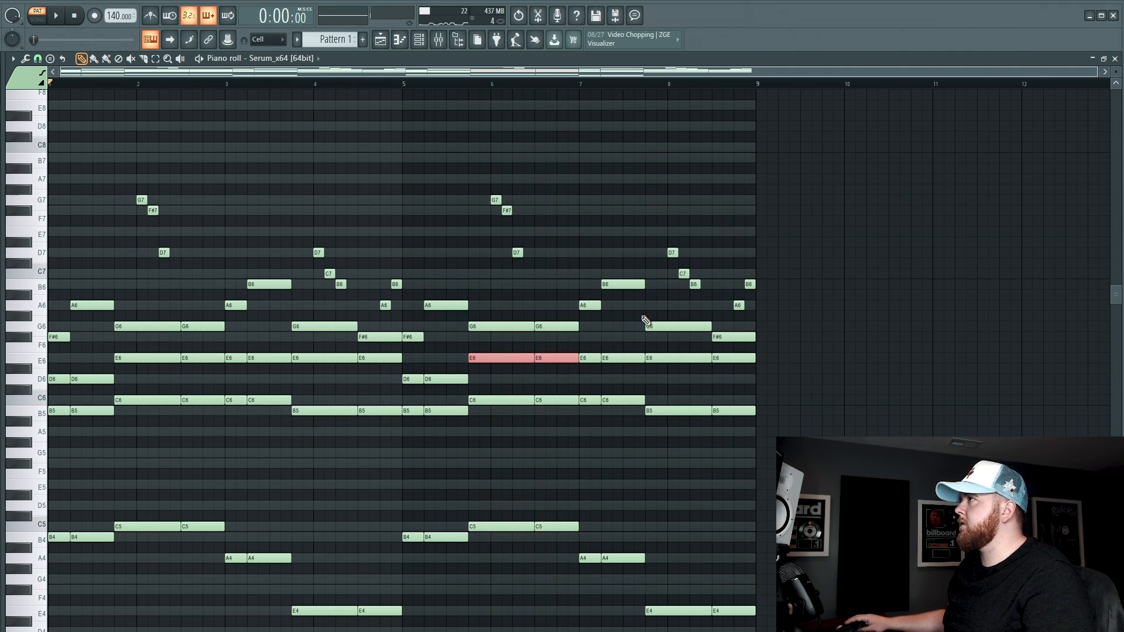
- Lower the E6 notes of the final chord in the repeated section by one octave to E5
{"action": "left_click_drag", "start_coordinate": [667, 325], "coordinate": [698, 367]}
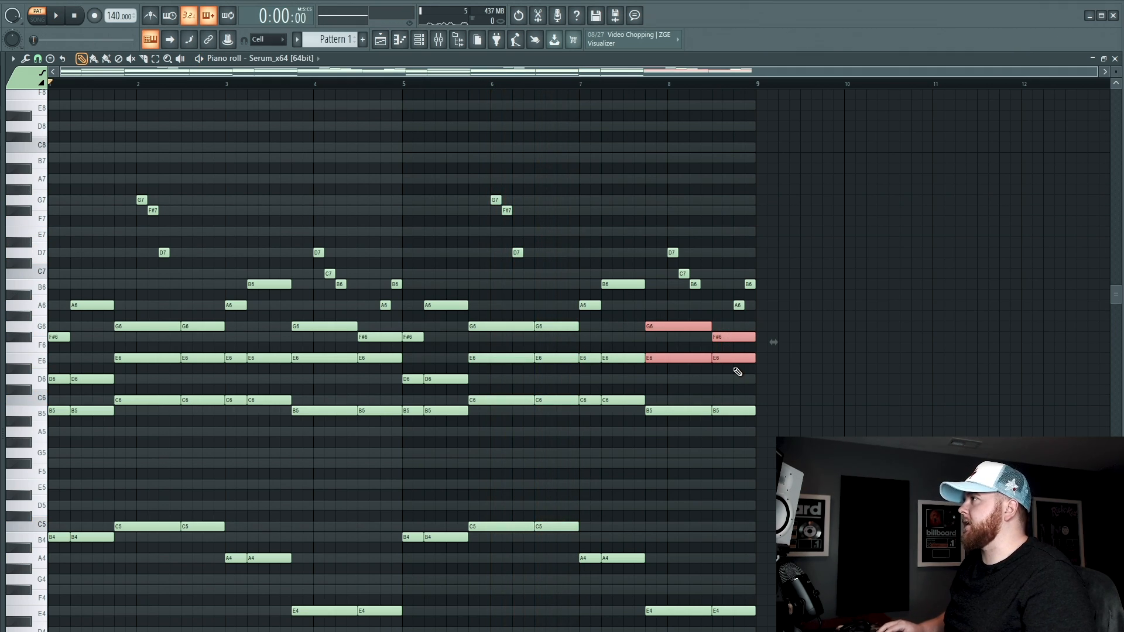
{"action": "key", "text": "ctrl+Down"}
{"action": "key", "text": "ctrl+d"}
{"action": "key", "text": "space"}
{"action": "left_click_drag", "start_coordinate": [661, 449], "coordinate": [718, 475]}
{"action": "key", "text": "ctrl+Up"}
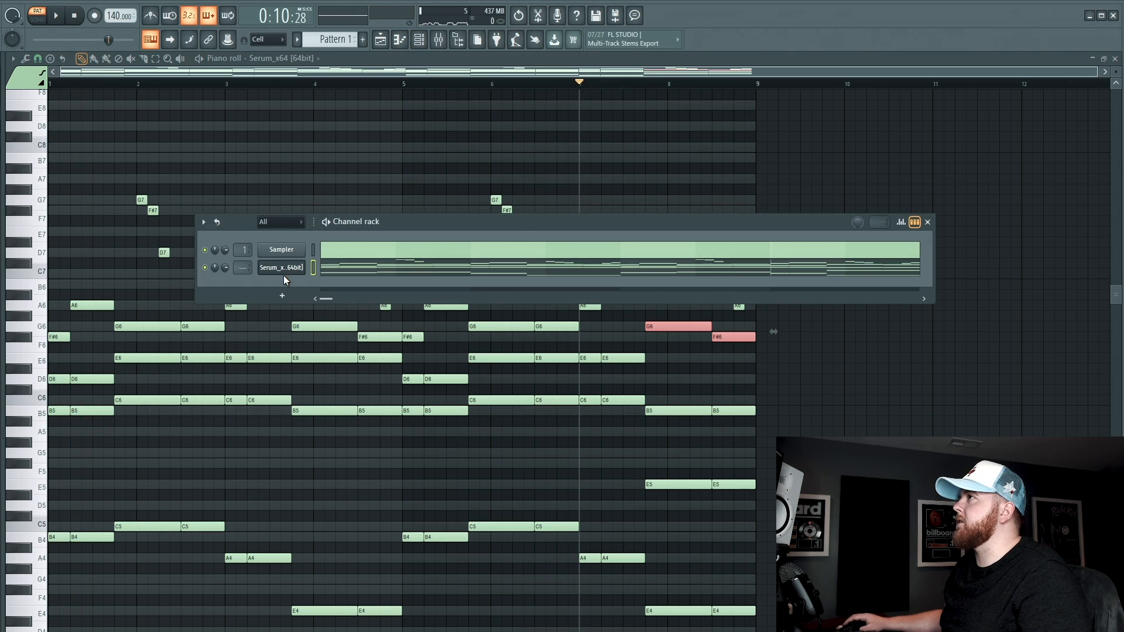
- Clone the Serum channel and paste the full chord and melody pattern into the clone
{"action": "right_click", "coordinate": [284, 271]}
{"action": "left_click", "coordinate": [357, 370]}
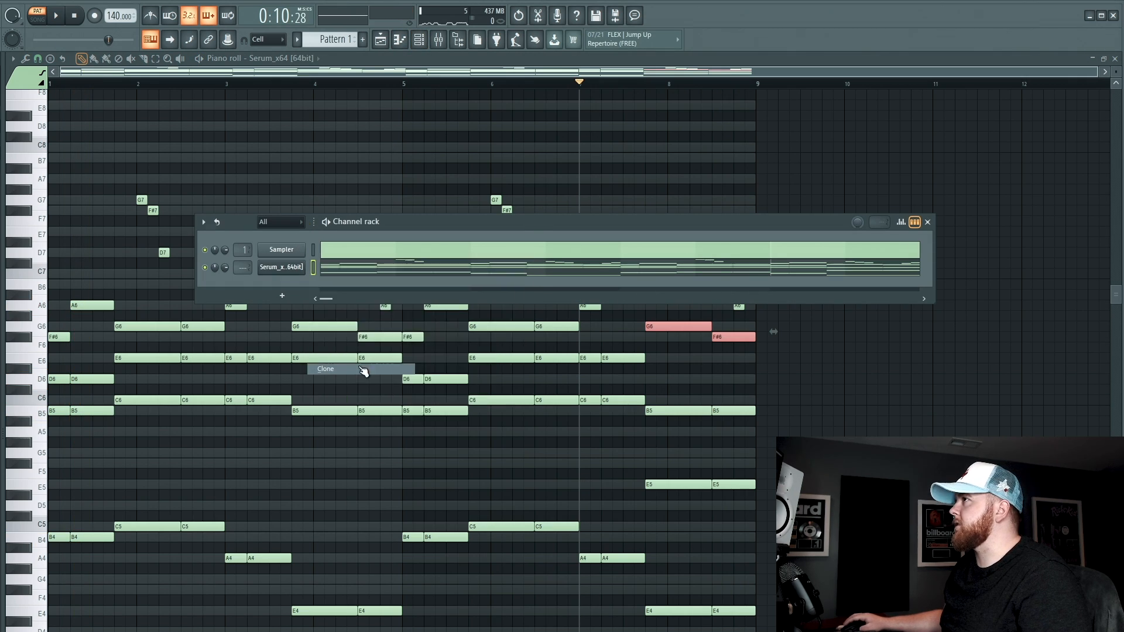
{"action": "left_click", "coordinate": [760, 220]}
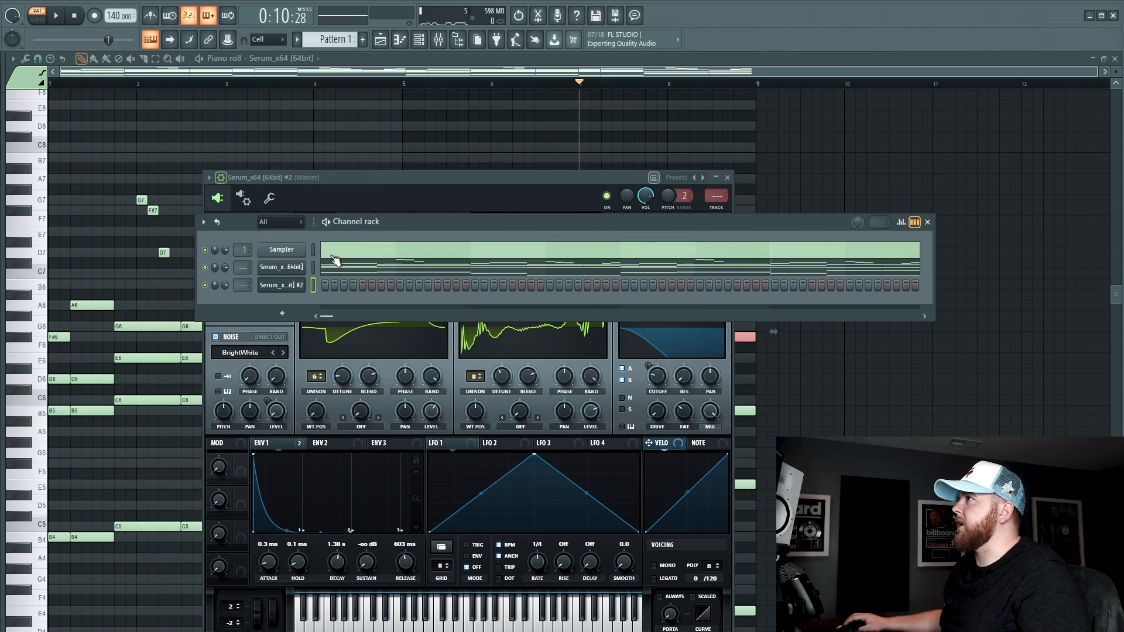
{"action": "left_click", "coordinate": [315, 285]}
{"action": "key", "text": "ctrl+v"}
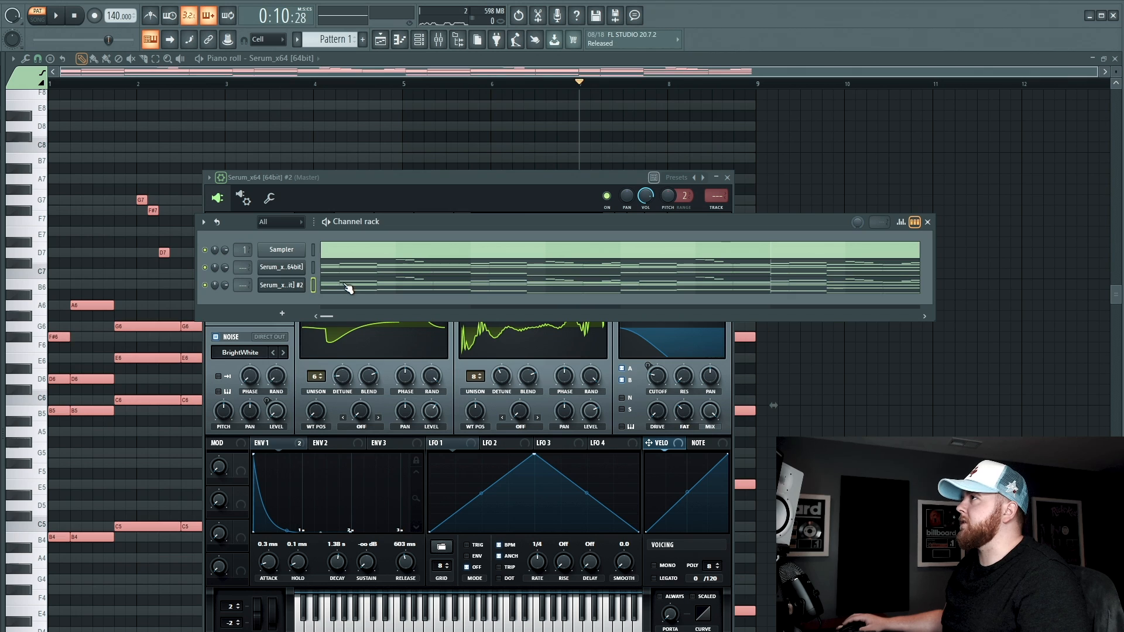
- Load the Keys - Jackie preset from the user folder Humblebee - Moments in the cloned Serum and play it
{"action": "left_click", "coordinate": [288, 286]}
{"action": "left_click", "coordinate": [288, 285]}
{"action": "left_click", "coordinate": [546, 222]}
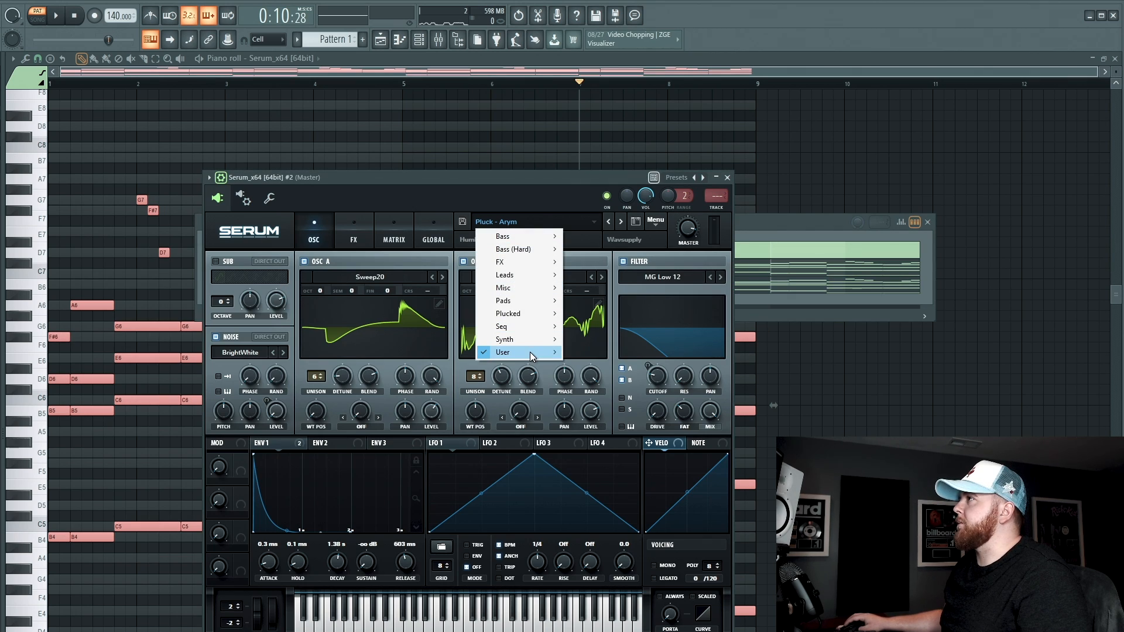
{"action": "mouse_move", "coordinate": [533, 355]}
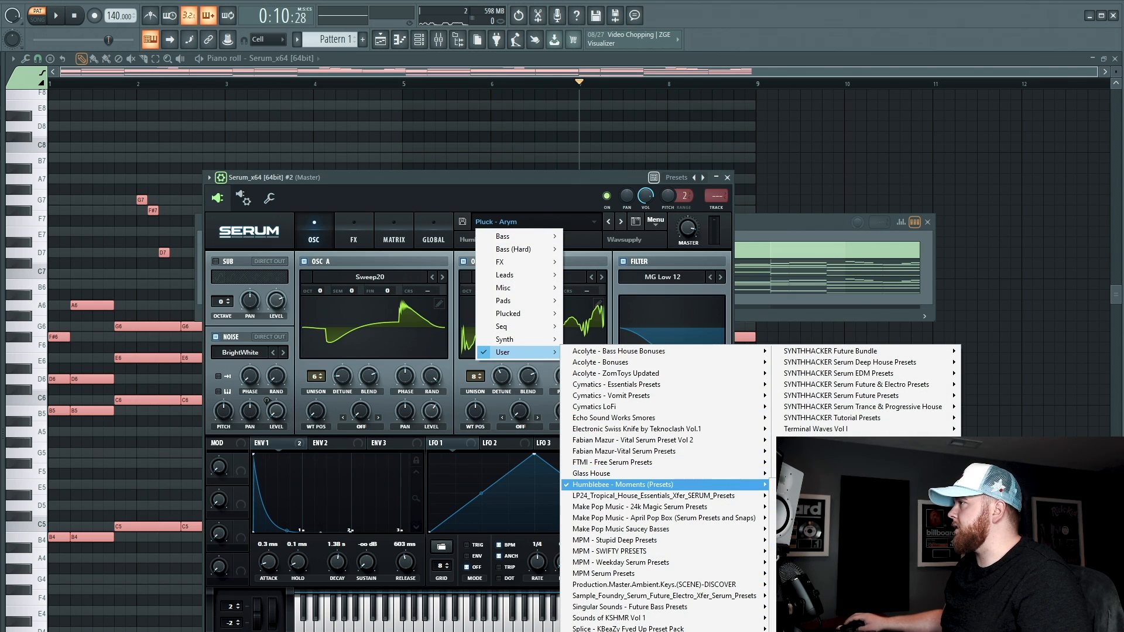
{"action": "left_click", "coordinate": [543, 448]}
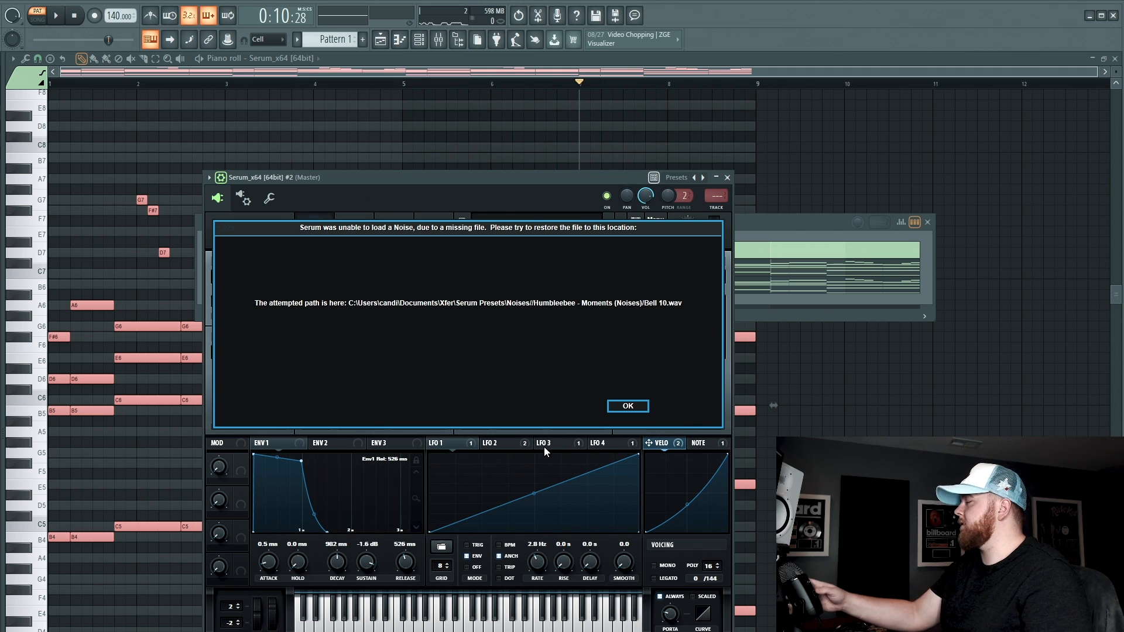
{"action": "left_click", "coordinate": [627, 405]}
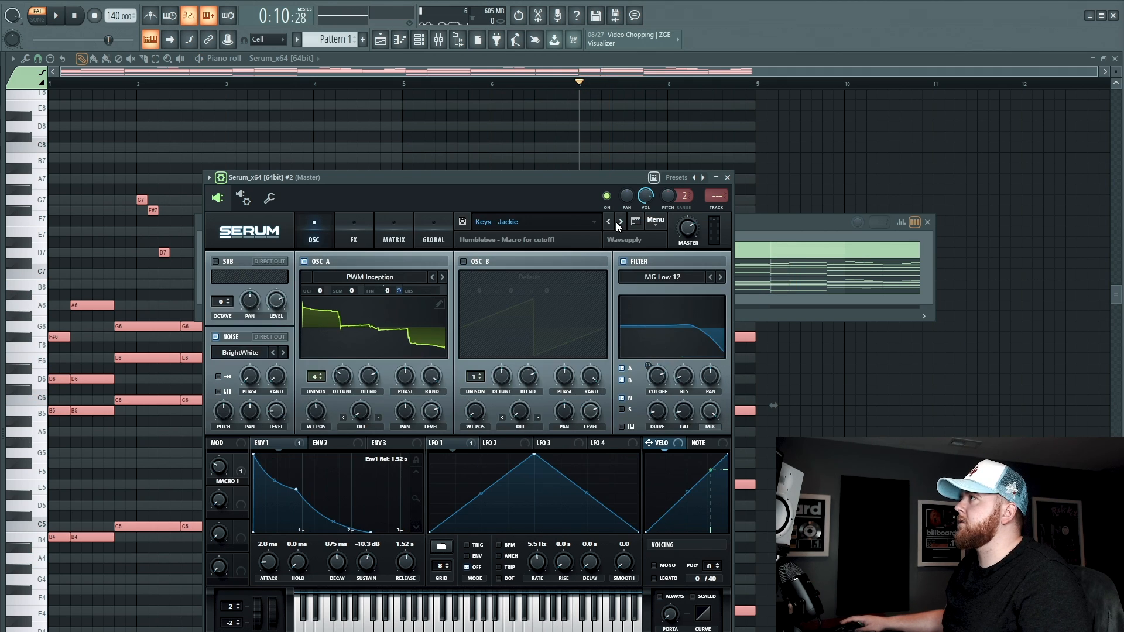
{"action": "key", "text": "space"}
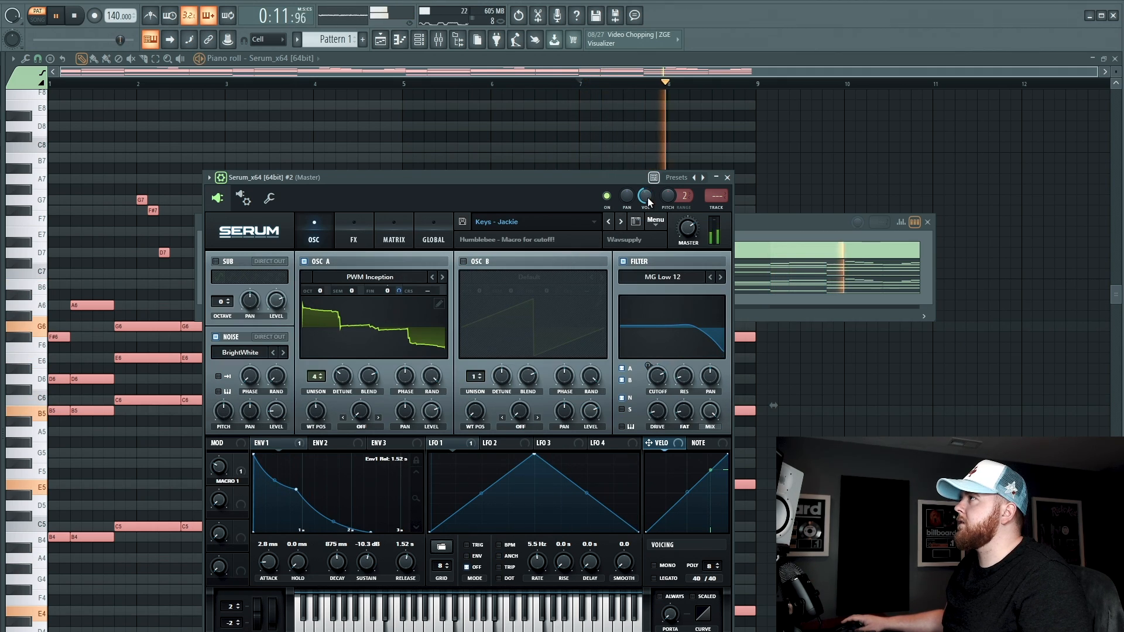
{"action": "left_click", "coordinate": [763, 226]}
- Lower all notes of the original Serum pluck by one octave and play the pattern from the start
{"action": "left_click", "coordinate": [631, 54]}
{"action": "key", "text": "space"}
{"action": "key", "text": "ctrl+Down"}
{"action": "scroll", "coordinate": [497, 283], "scroll_direction": "down", "scroll_amount": 5}
{"action": "key", "text": "space"}
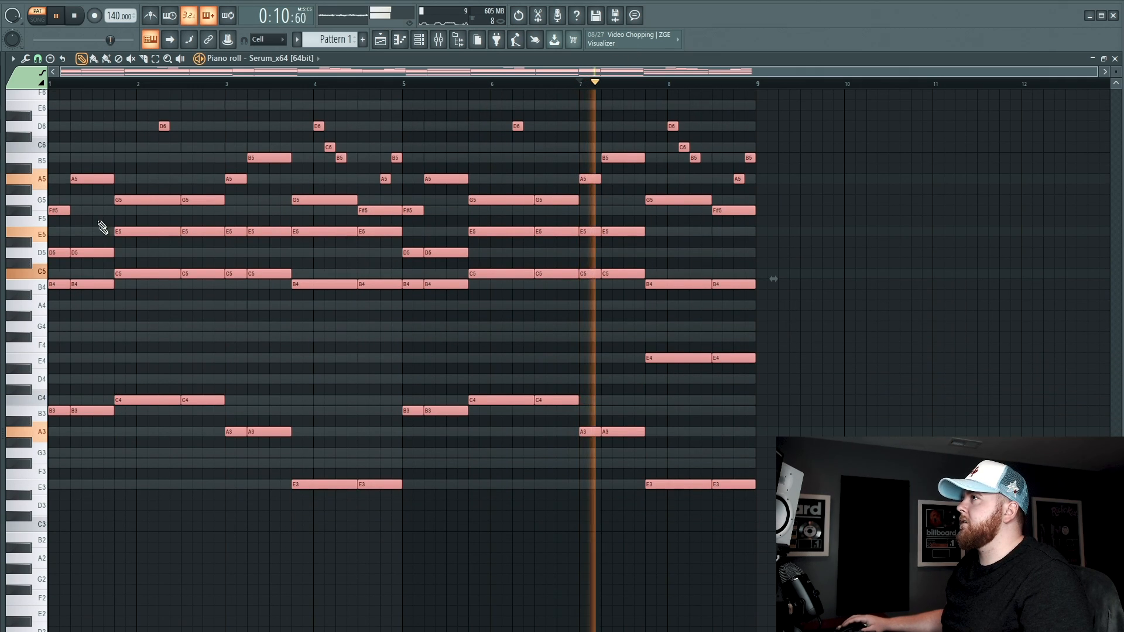
{"action": "left_click", "coordinate": [50, 84]}
{"action": "key", "text": "space"}
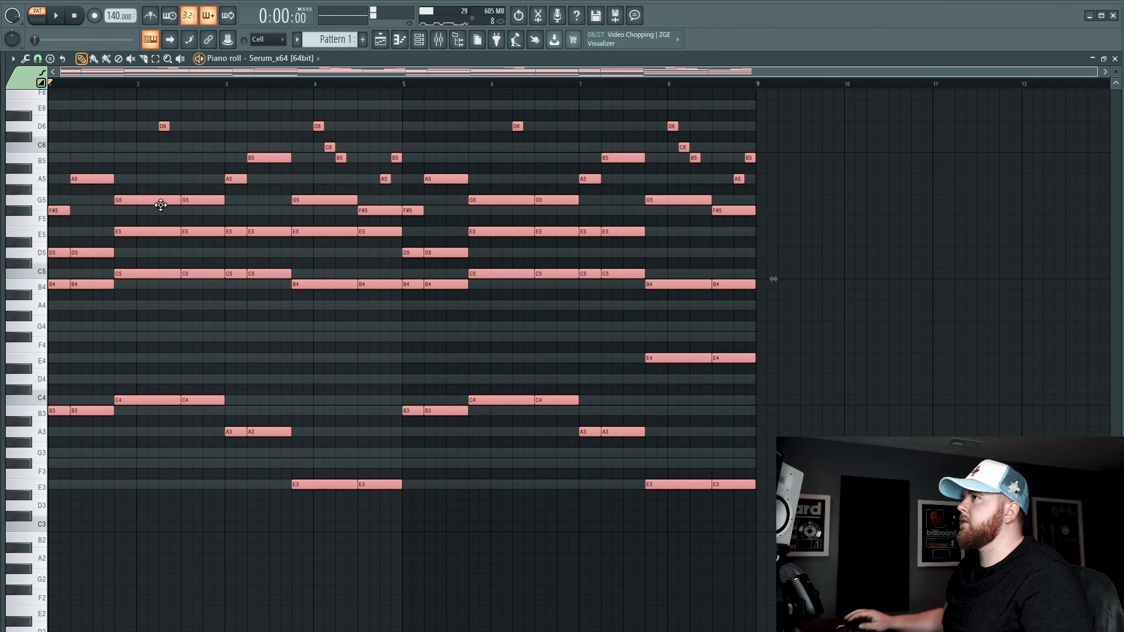
- Delete the low bass notes (B3, C4, A3 and E3) from the original Serum pluck and play the result
{"action": "left_click_drag", "start_coordinate": [67, 364], "coordinate": [751, 608]}
{"action": "key", "text": "Delete"}
{"action": "key", "text": "space"}
{"action": "scroll", "coordinate": [697, 556], "scroll_direction": "up", "scroll_amount": 3}
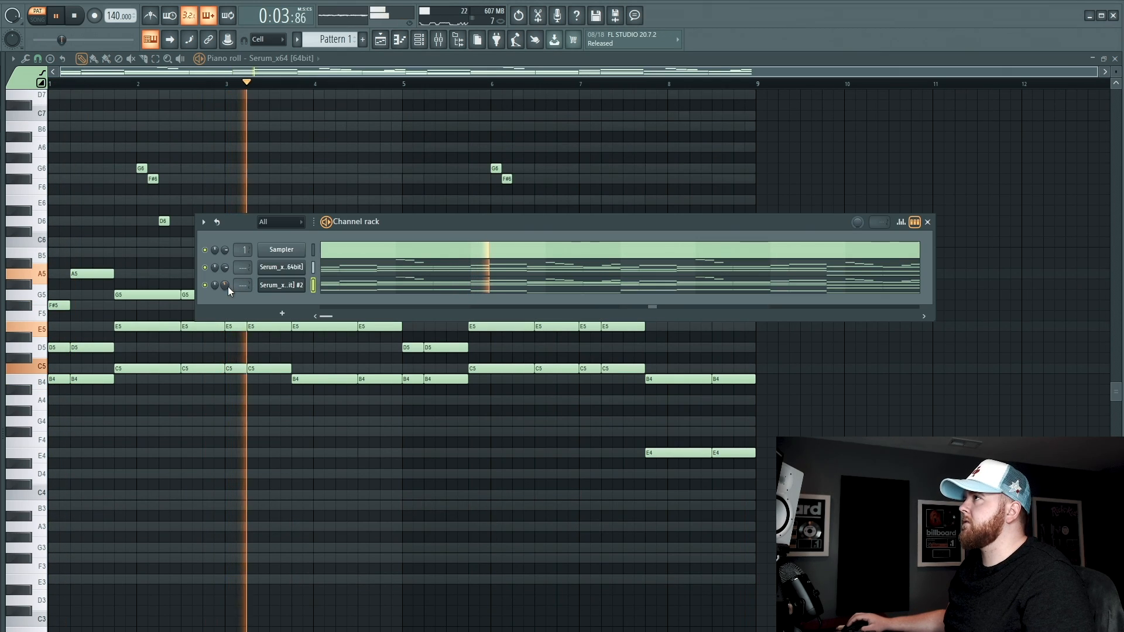
{"action": "key", "text": "space"}
- Switch the cloned Serum to the Keys - Sneaky preset while the pattern plays, and close the plugin
{"action": "left_click", "coordinate": [264, 286]}
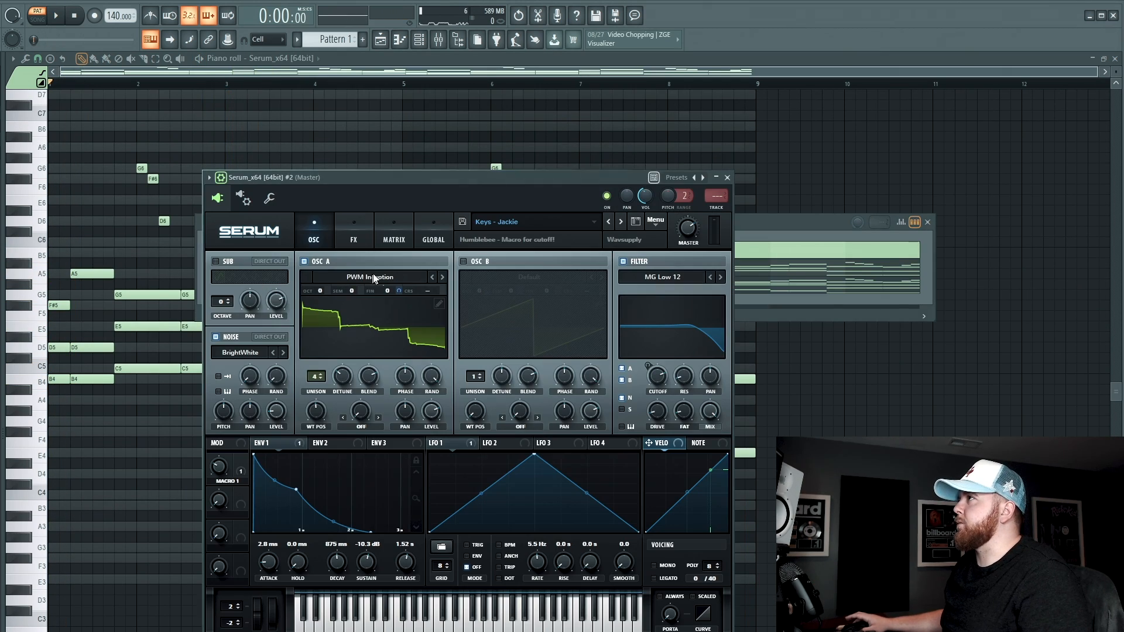
{"action": "key", "text": "space"}
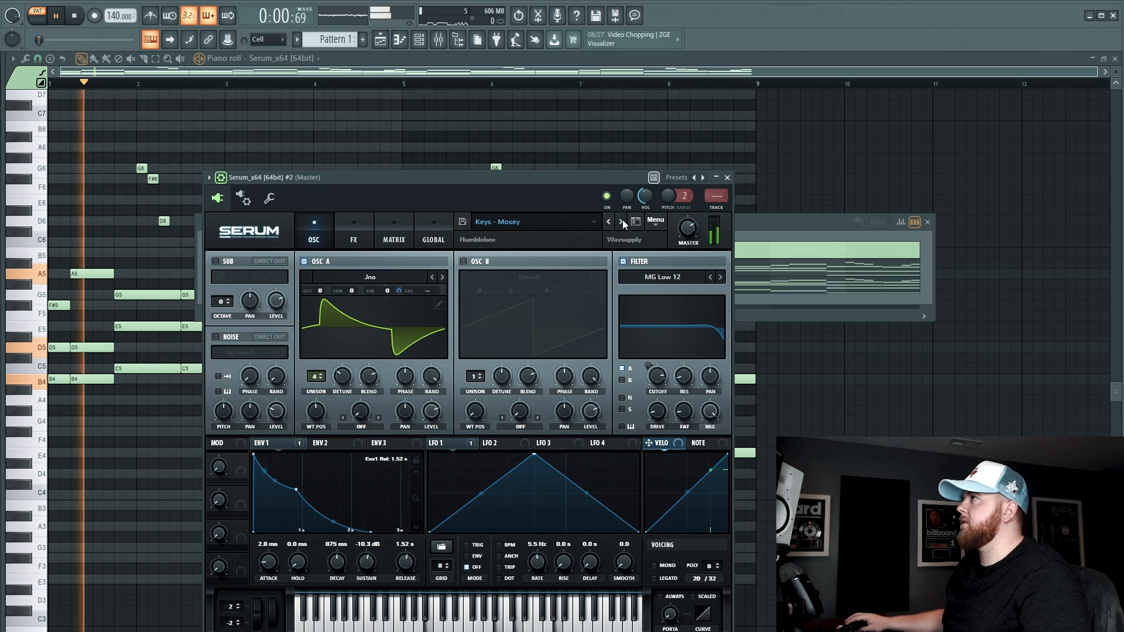
{"action": "left_click", "coordinate": [622, 221]}
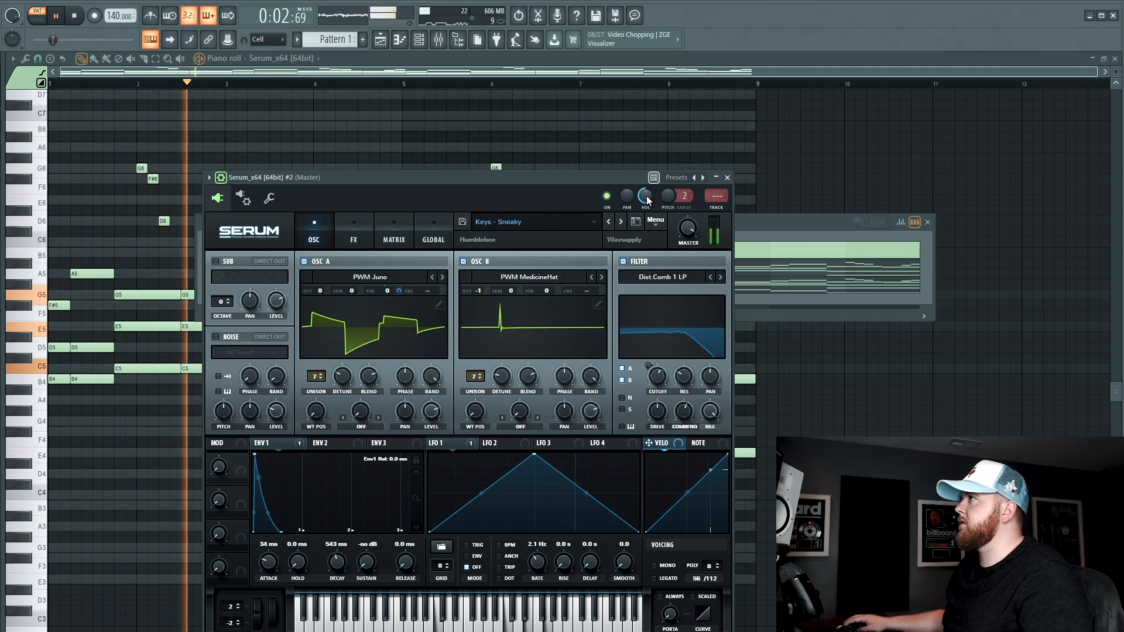
{"action": "left_click", "coordinate": [727, 176]}
{"action": "left_click_drag", "start_coordinate": [520, 220], "coordinate": [472, 410]}
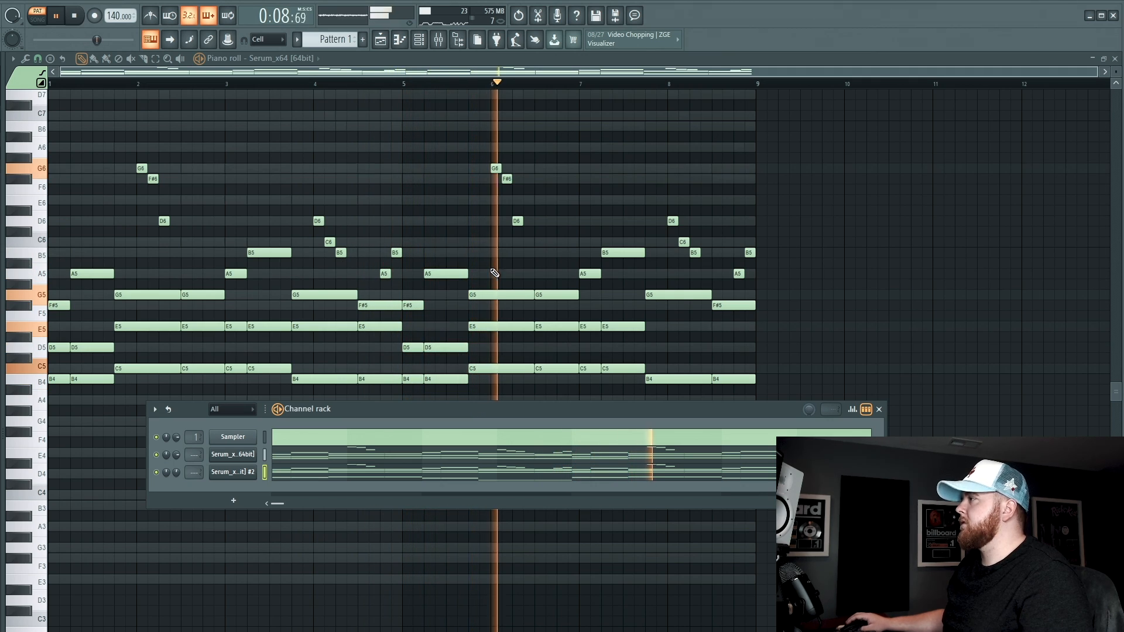
{"action": "key", "text": "space"}
- Select the short high melody notes in bars 2, 4, 6 and 8 of the original pluck and cut them
{"action": "left_click", "coordinate": [362, 455]}
{"action": "left_click_drag", "start_coordinate": [121, 133], "coordinate": [205, 258]}
{"action": "left_click_drag", "start_coordinate": [346, 246], "coordinate": [417, 283]}
{"action": "left_click_drag", "start_coordinate": [462, 143], "coordinate": [567, 248]}
{"action": "left_click_drag", "start_coordinate": [662, 206], "coordinate": [770, 278]}
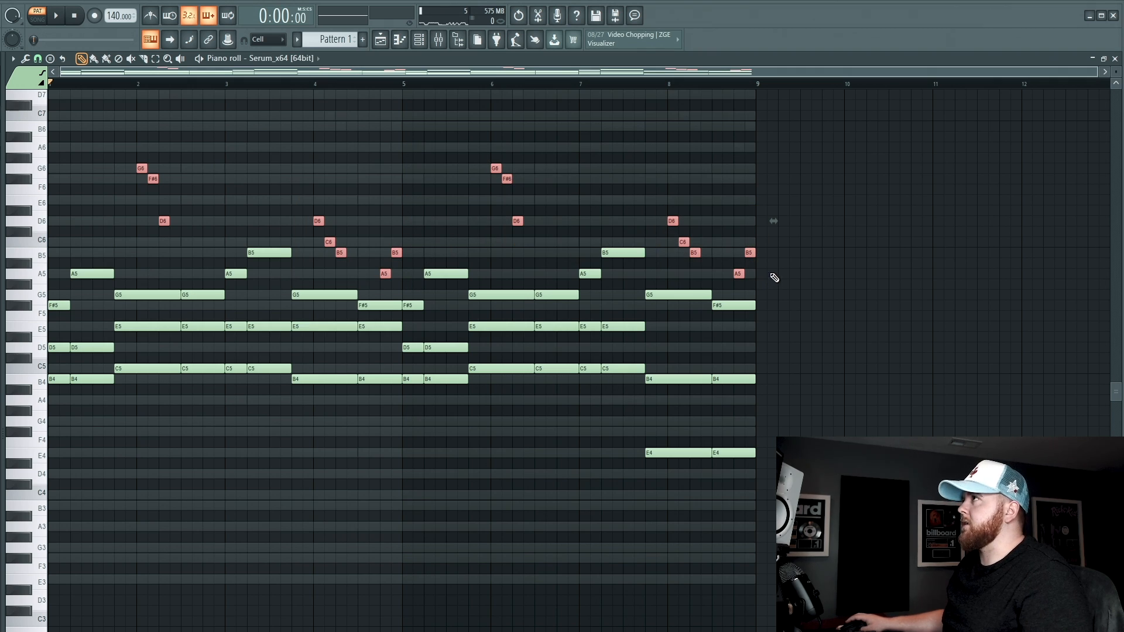
{"action": "key", "text": "ctrl+x"}
- Clone the second Serum channel and paste the cut melody notes into the new third Serum
{"action": "key", "text": "F6"}
{"action": "right_click", "coordinate": [246, 476]}
{"action": "left_click", "coordinate": [301, 571]}
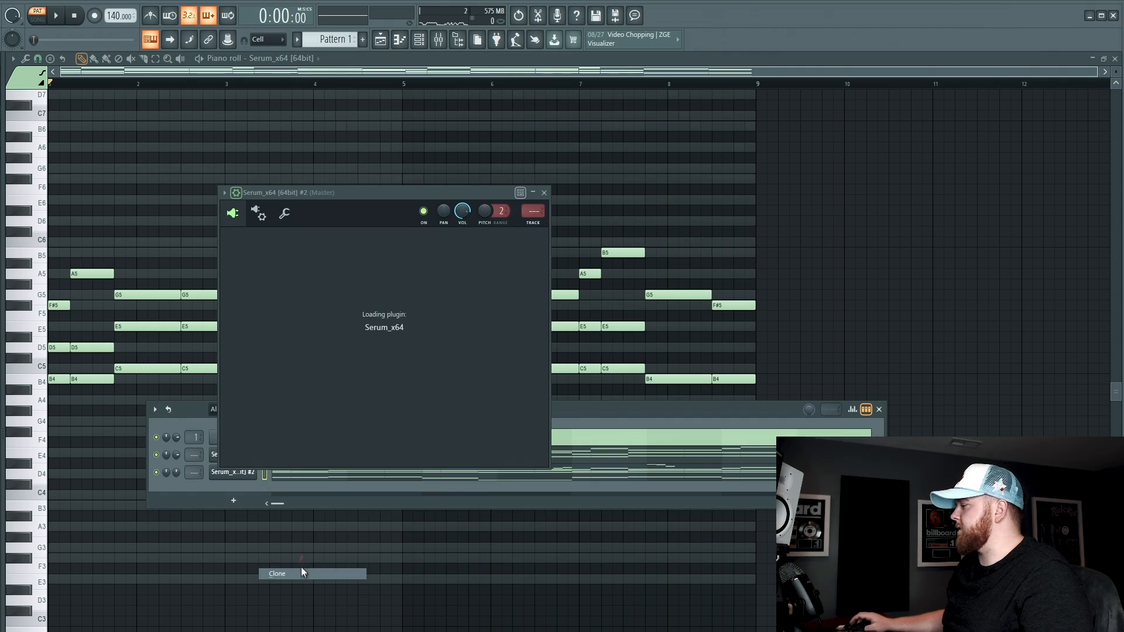
{"action": "right_click", "coordinate": [242, 490]}
{"action": "left_click", "coordinate": [281, 491]}
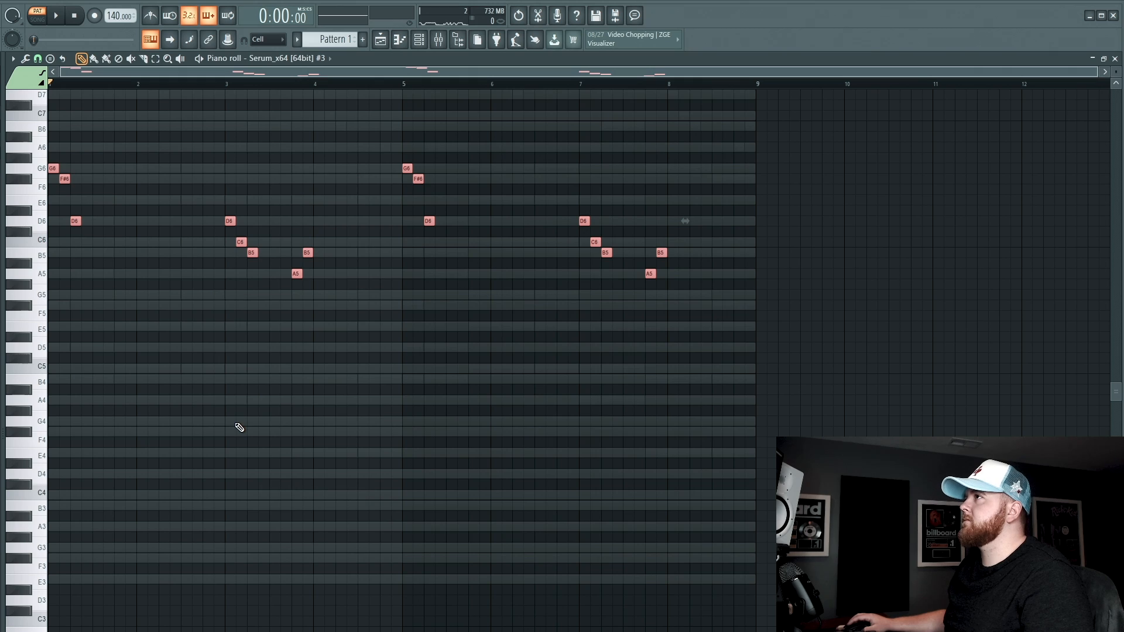
- Delete the short high melody notes from the second Serum's pattern and play everything
{"action": "key", "text": "F6"}
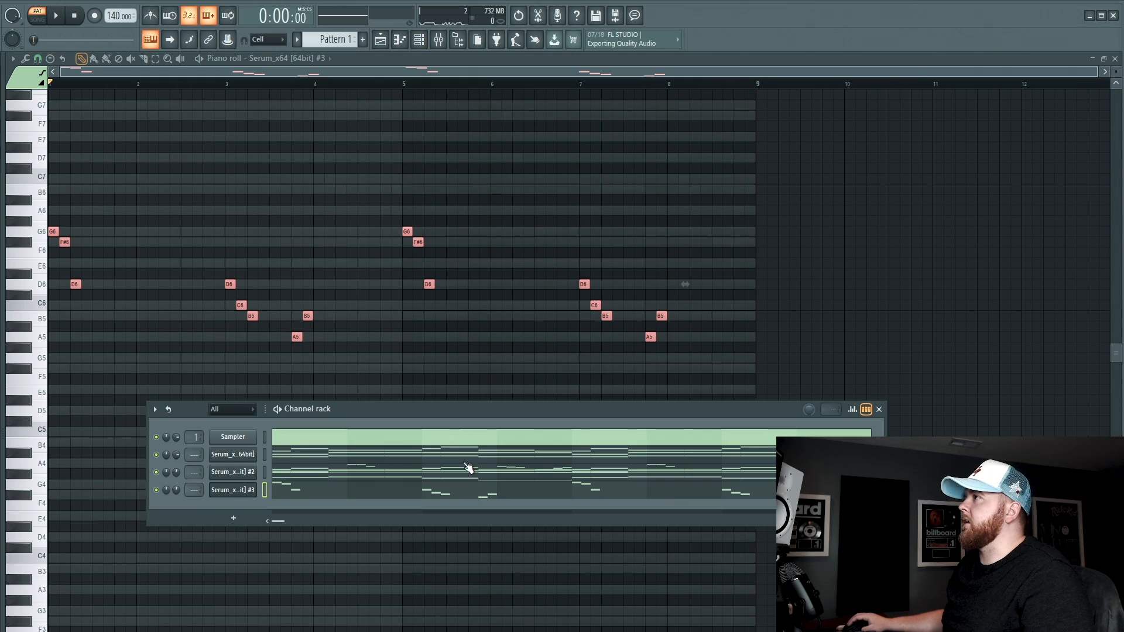
{"action": "left_click", "coordinate": [472, 473]}
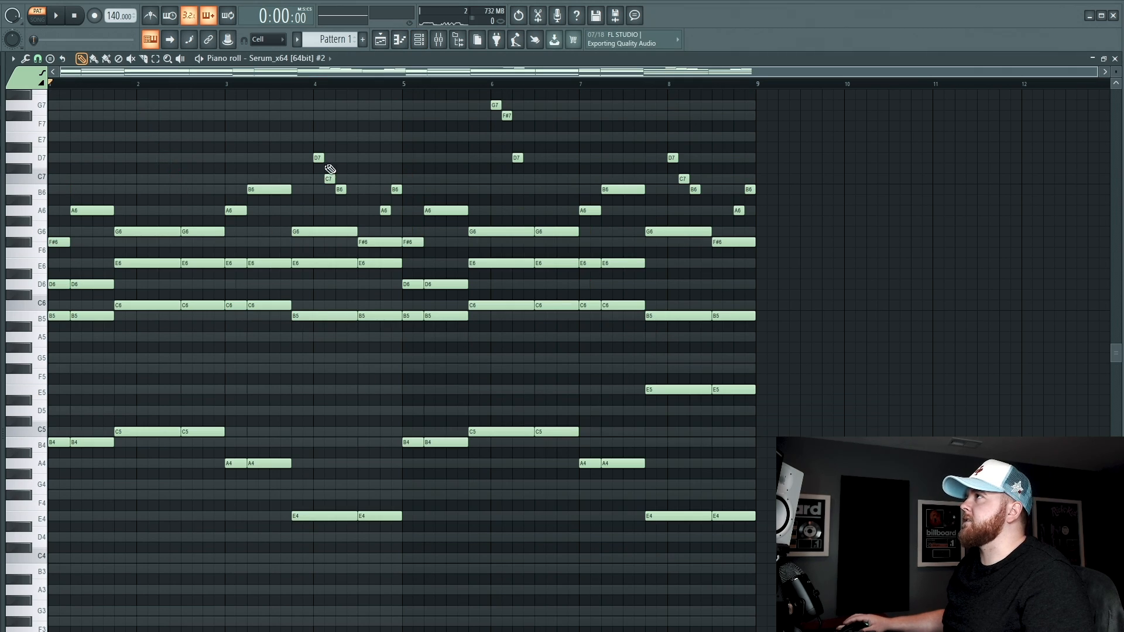
{"action": "right_click", "coordinate": [517, 158]}
{"action": "right_click", "coordinate": [496, 106]}
{"action": "right_click", "coordinate": [672, 166]}
{"action": "right_click", "coordinate": [684, 187]}
{"action": "right_click", "coordinate": [695, 198]}
{"action": "right_click", "coordinate": [738, 218]}
{"action": "right_click", "coordinate": [750, 198]}
{"action": "left_click", "coordinate": [419, 40]}
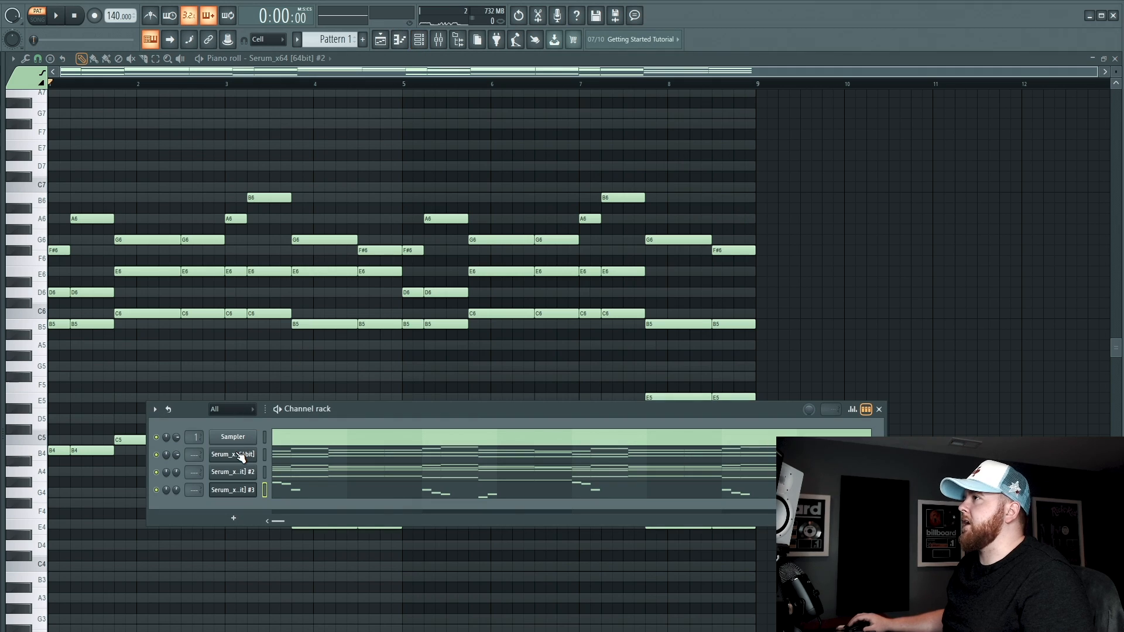
{"action": "key", "text": "space"}
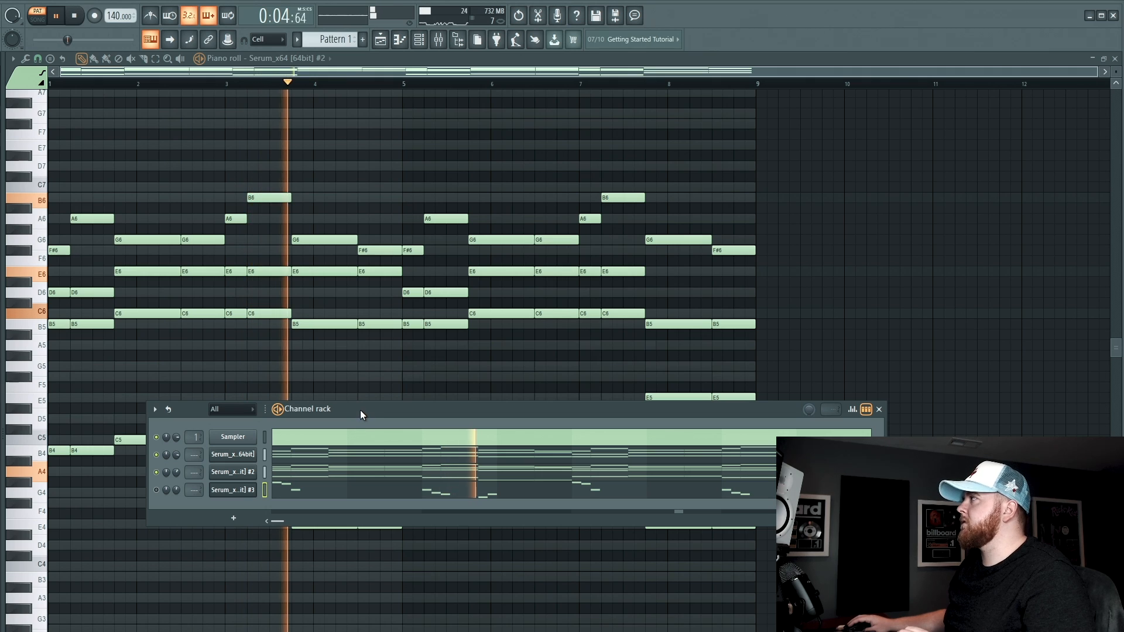
{"action": "left_click_drag", "start_coordinate": [360, 410], "coordinate": [360, 395]}
- Load the Humblebee - Moments preset Lead - Prophet in the third Serum and raise its short melody notes by one octave
{"action": "left_click", "coordinate": [243, 477]}
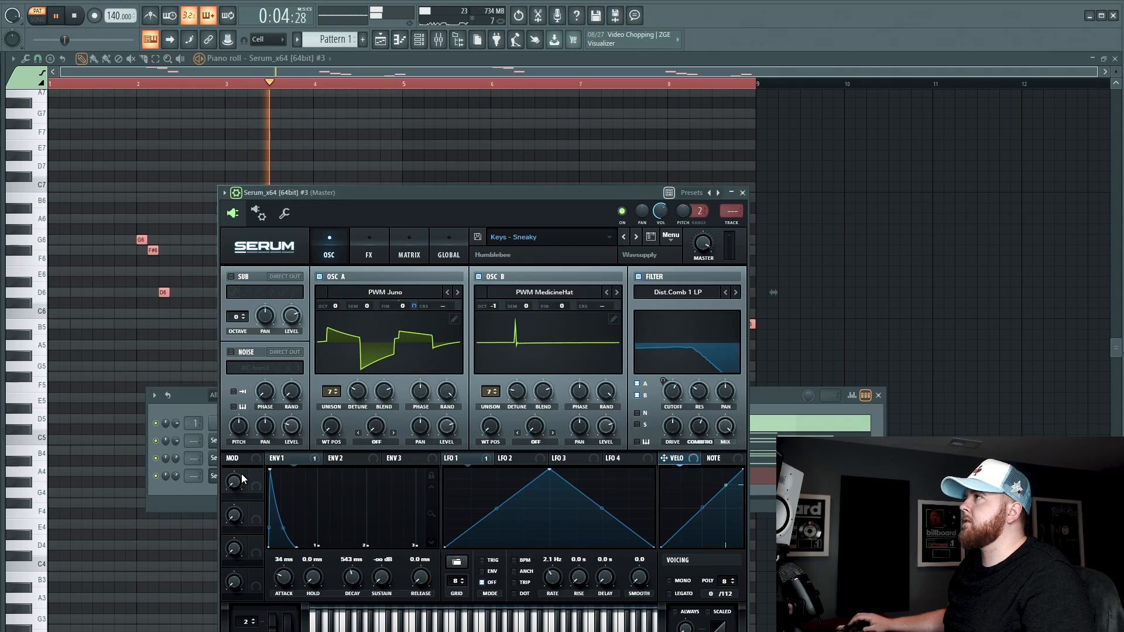
{"action": "left_click", "coordinate": [604, 242]}
{"action": "mouse_move", "coordinate": [527, 367]}
{"action": "mouse_move", "coordinate": [725, 414]}
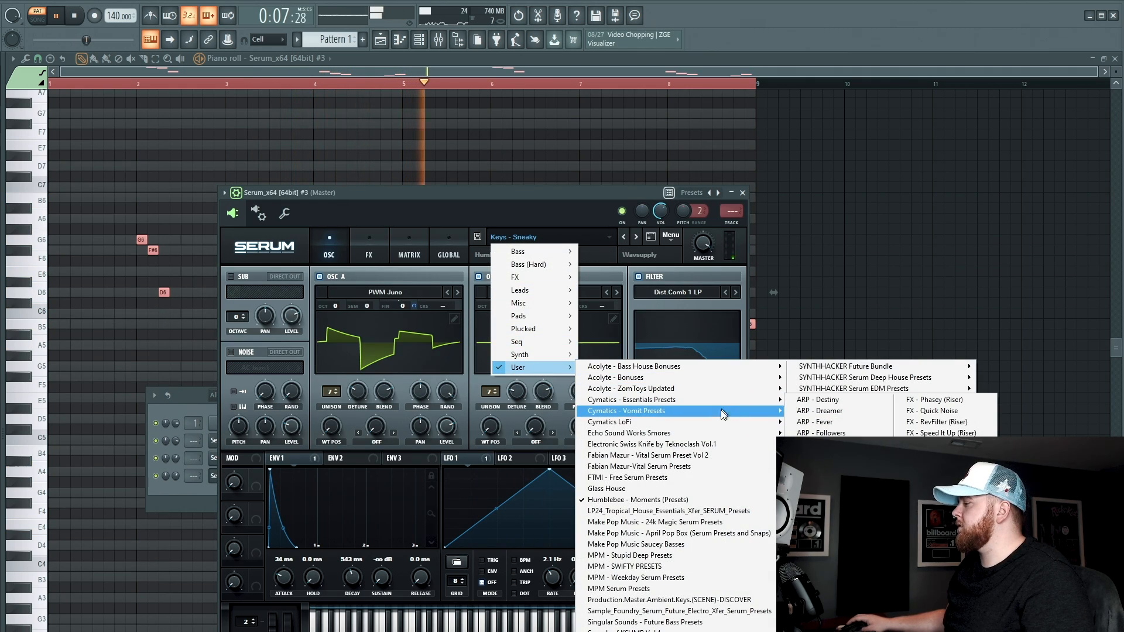
{"action": "mouse_move", "coordinate": [749, 500]}
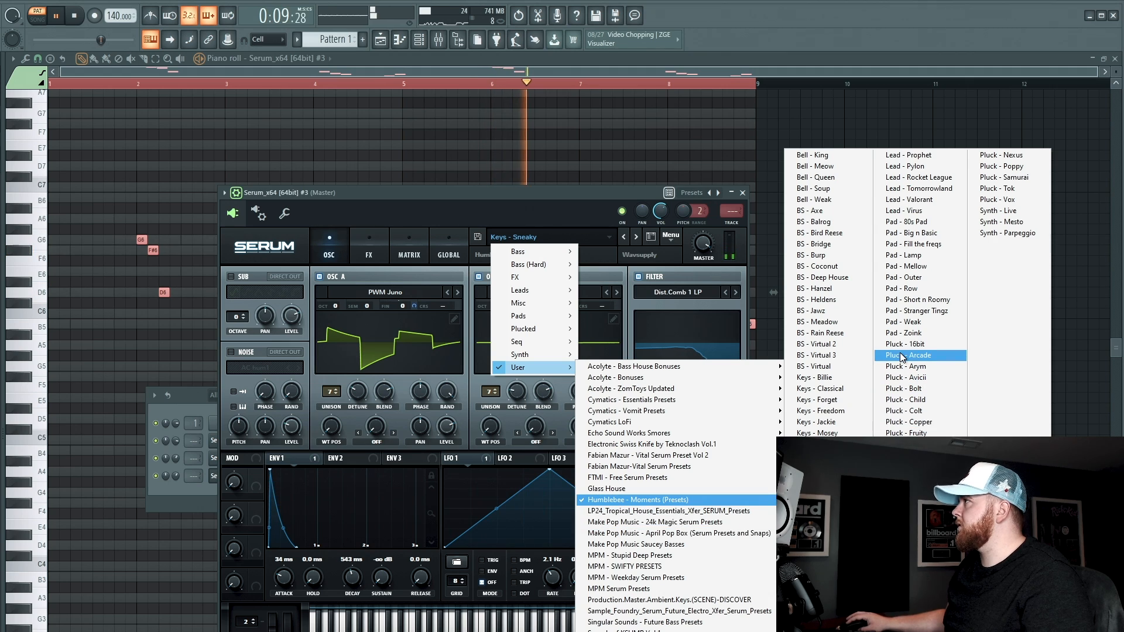
{"action": "left_click", "coordinate": [917, 156]}
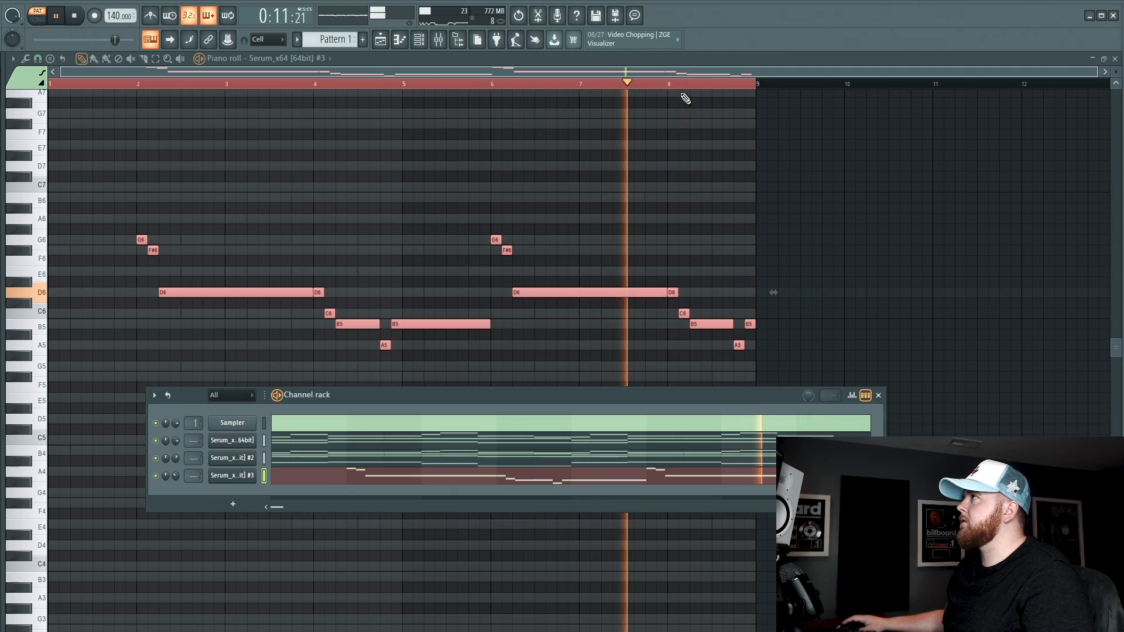
{"action": "left_click", "coordinate": [679, 59]}
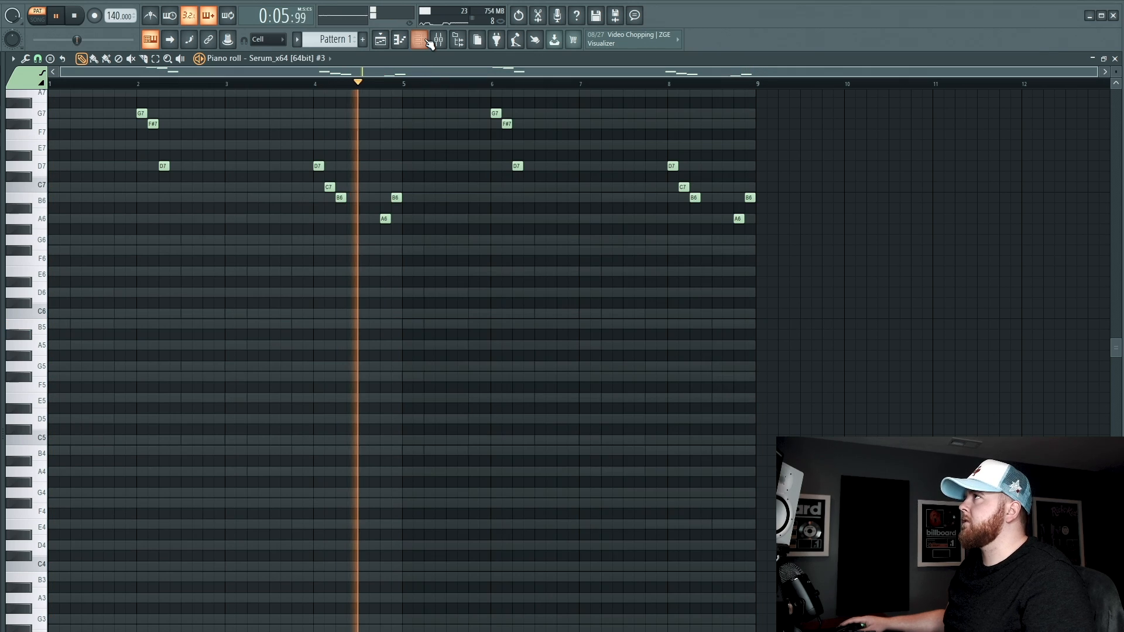
- Stop playback and delete the unused Sampler channel from the channel rack
{"action": "key", "text": "F6"}
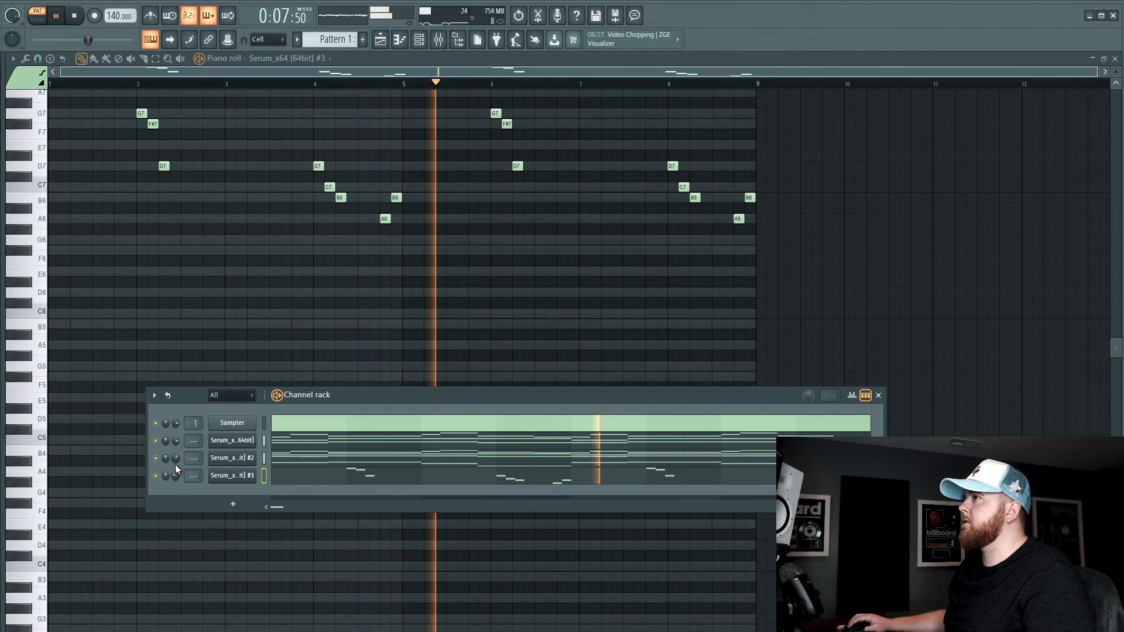
{"action": "key", "text": "space"}
{"action": "left_click_drag", "start_coordinate": [355, 391], "coordinate": [351, 218]}
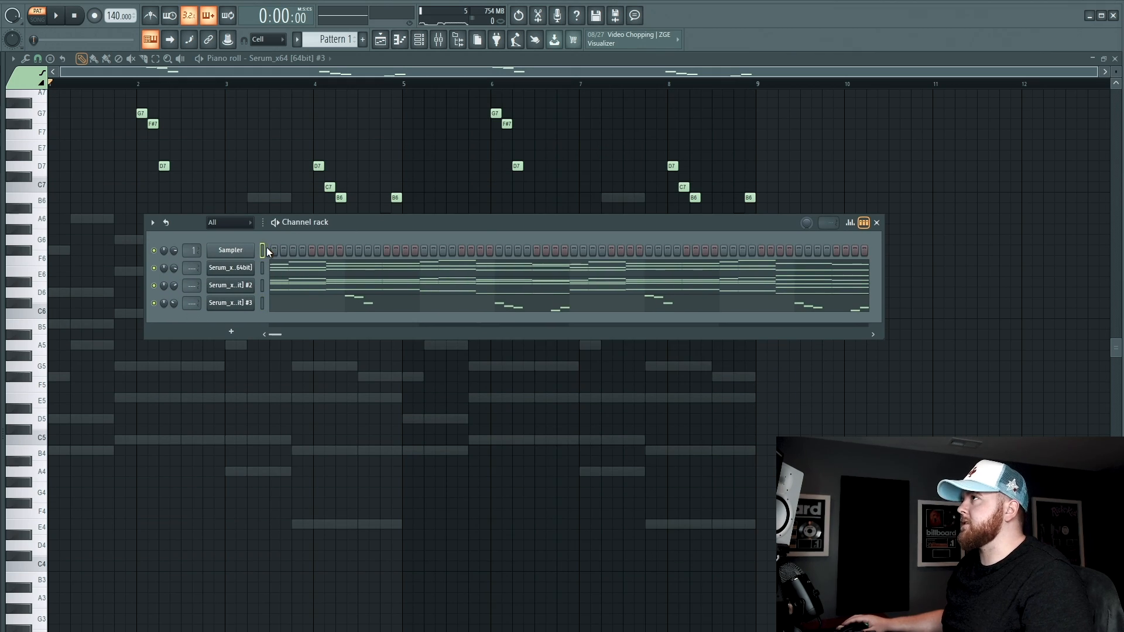
{"action": "right_click", "coordinate": [230, 250]}
{"action": "left_click", "coordinate": [286, 374]}
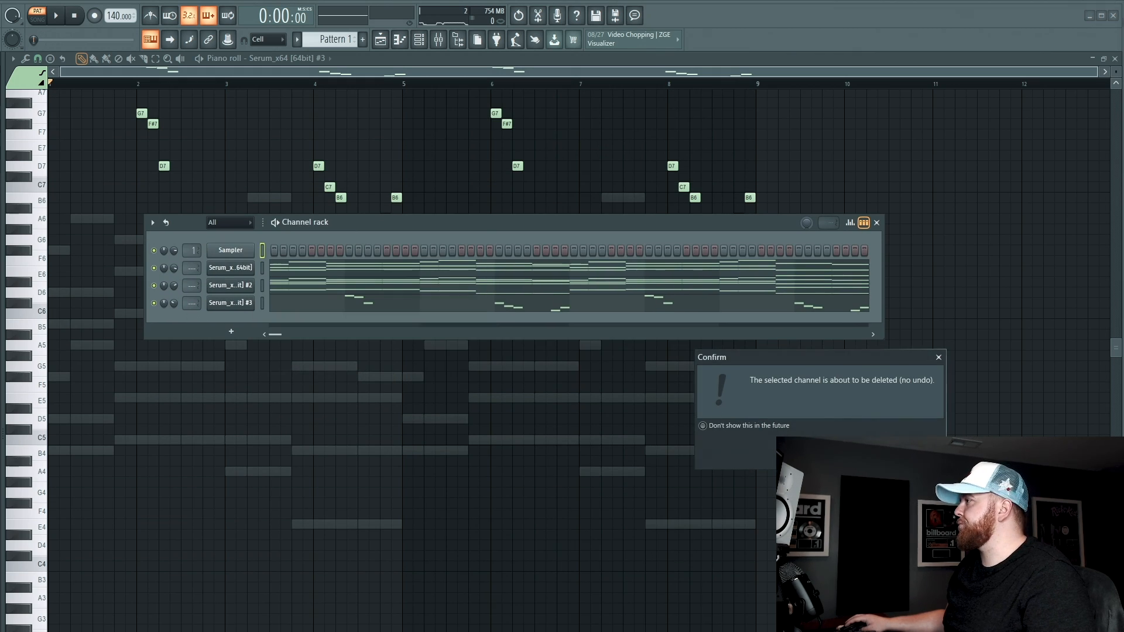
{"action": "left_click", "coordinate": [798, 452]}
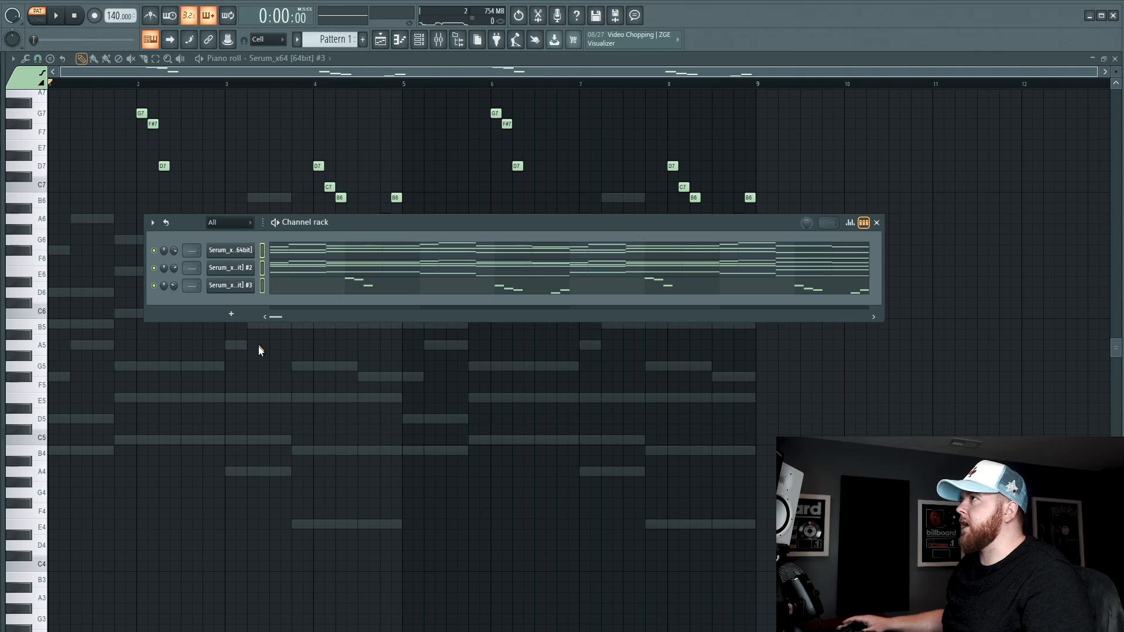
- Transpose all three Serum channels by -3 semitones and play the pattern
{"action": "left_click", "coordinate": [152, 223]}
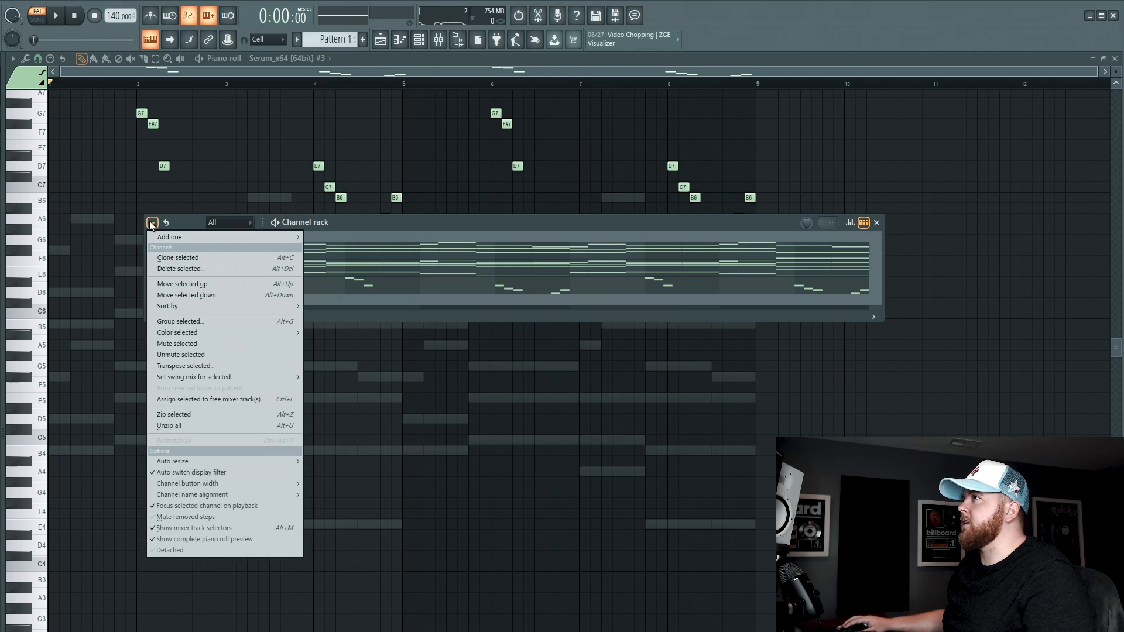
{"action": "left_click", "coordinate": [203, 365]}
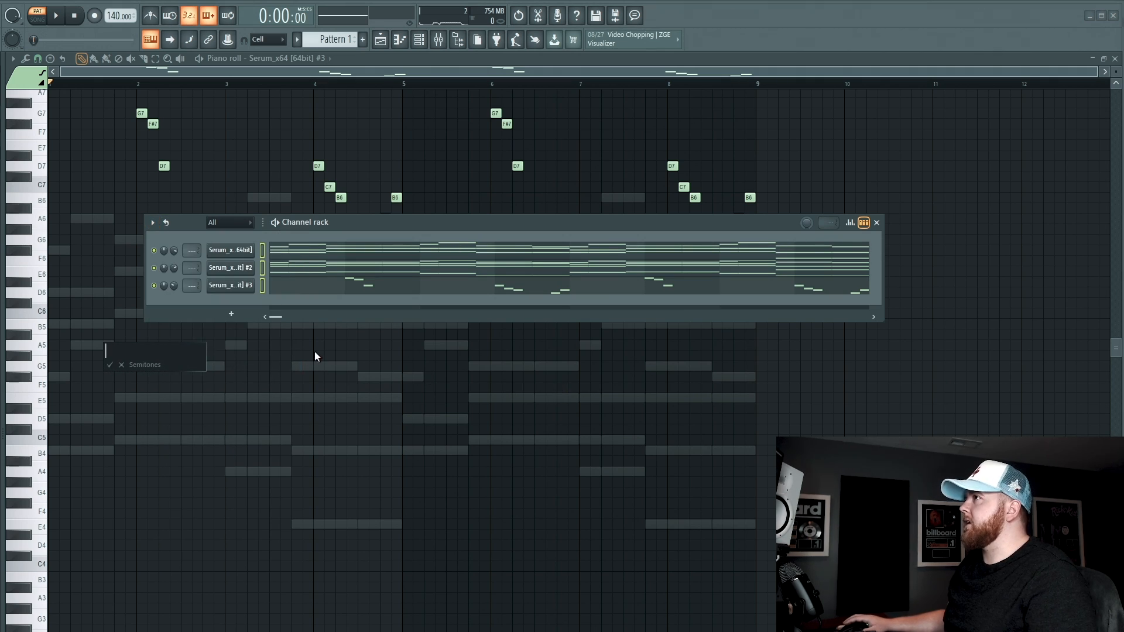
{"action": "type", "text": "-"}
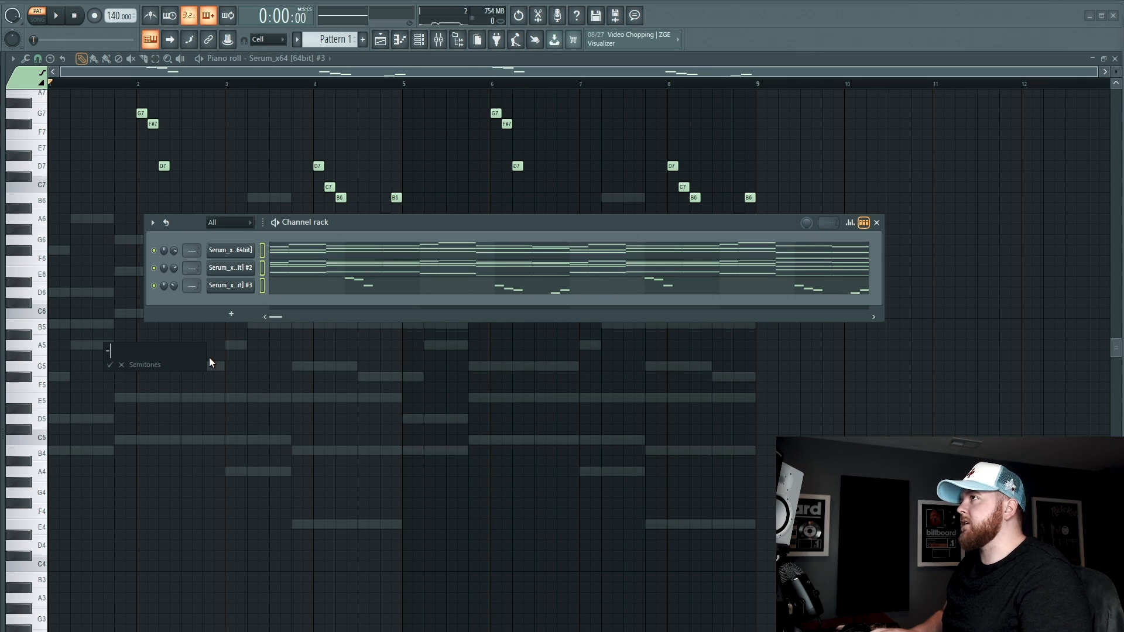
{"action": "type", "text": "3"}
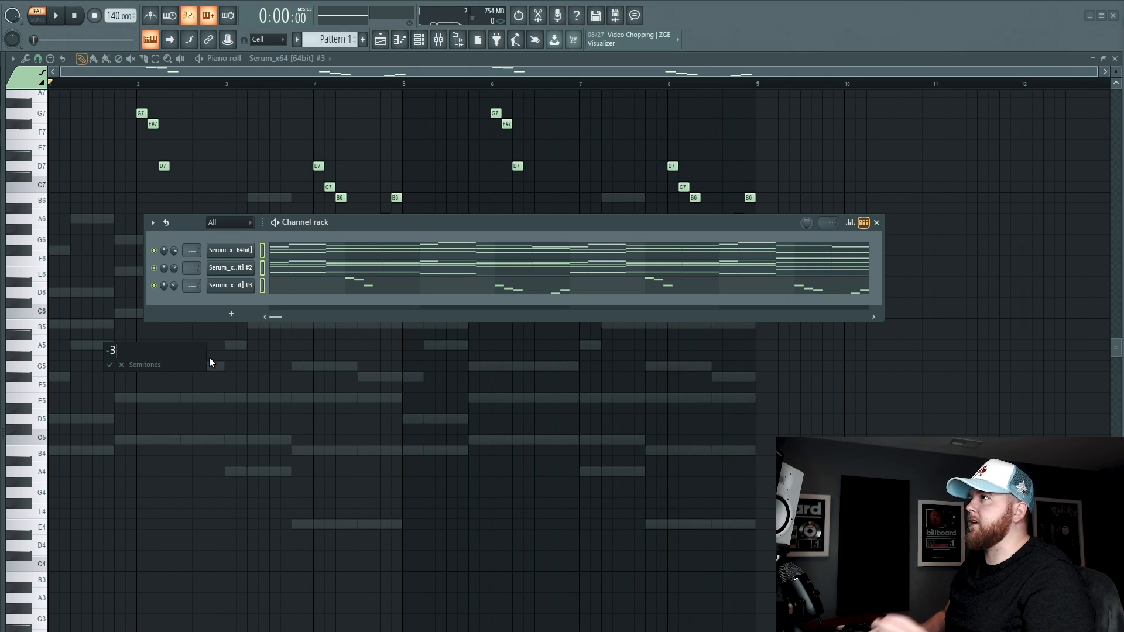
{"action": "key", "text": "Return"}
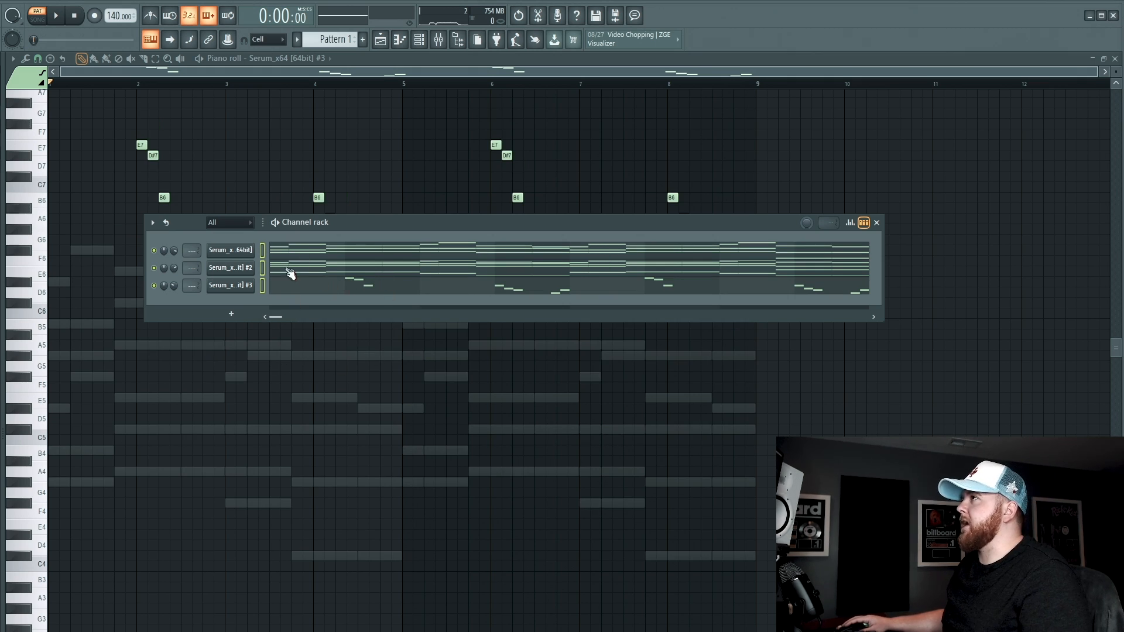
{"action": "key", "text": "space"}
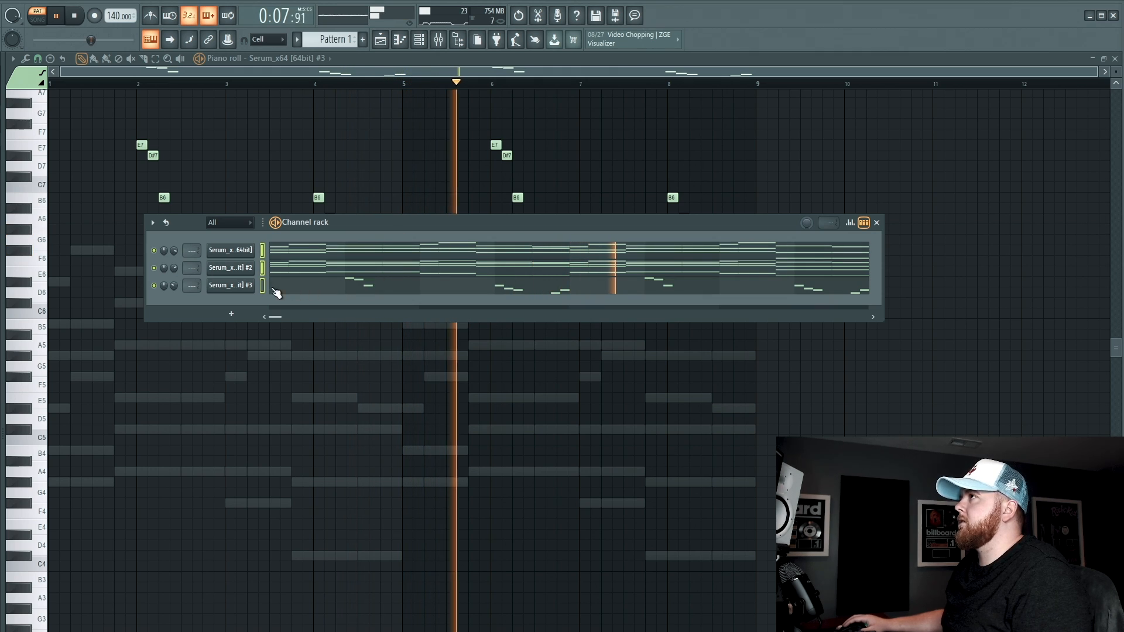
- In the third Serum's effects, raise the reverb decay and set the reverb mix to 24% while listening to the pattern
{"action": "left_click", "coordinate": [241, 286]}
{"action": "key", "text": "space"}
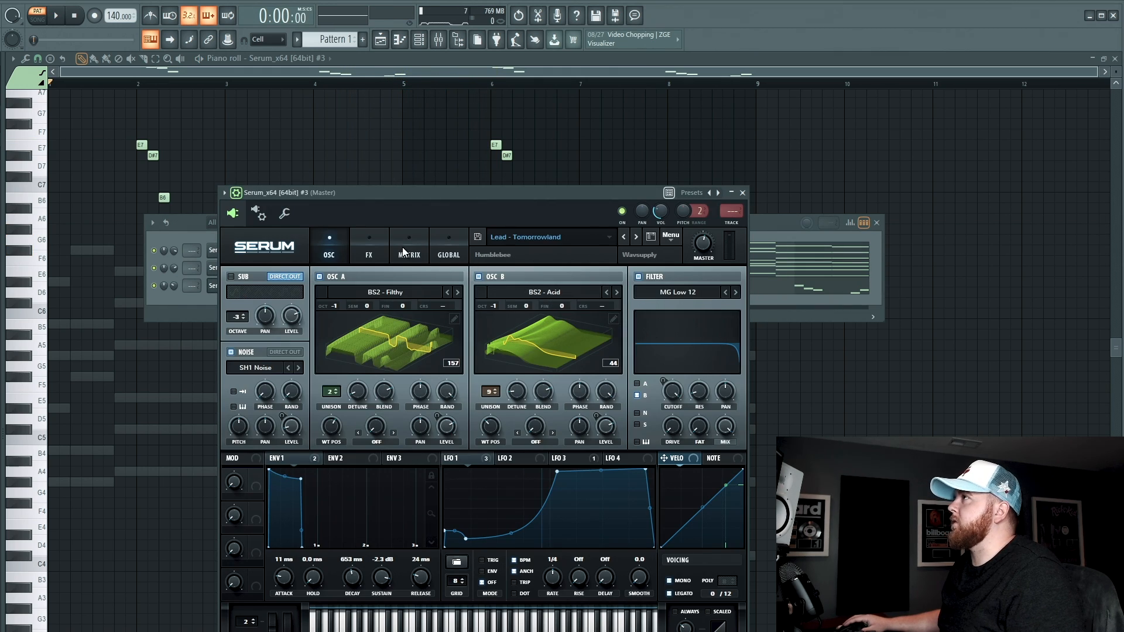
{"action": "left_click", "coordinate": [369, 251]}
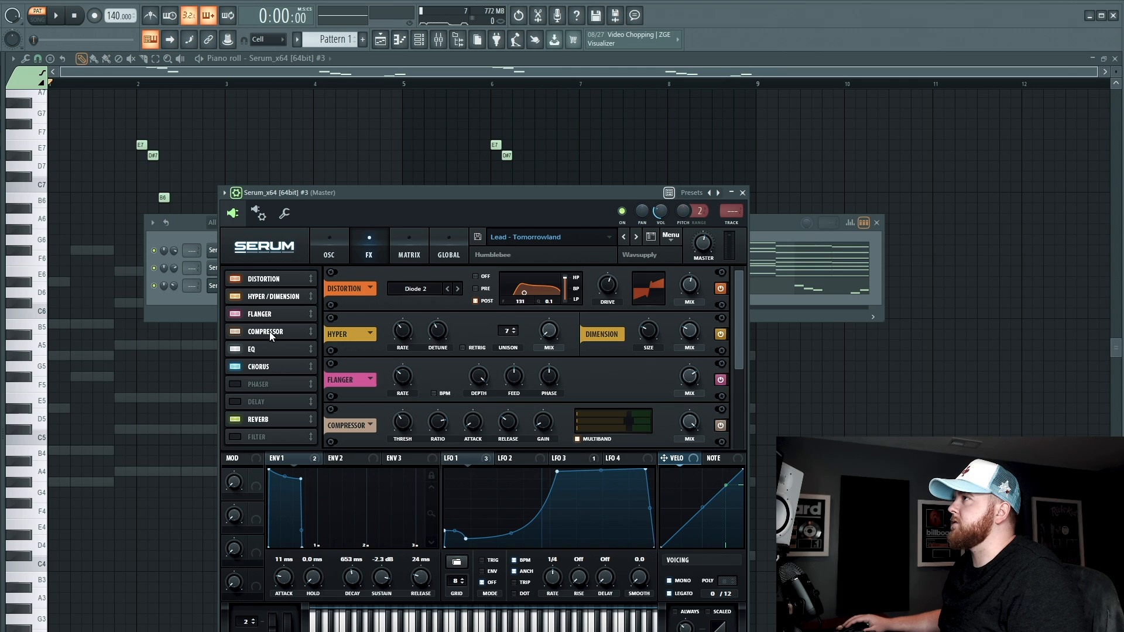
{"action": "left_click", "coordinate": [269, 420]}
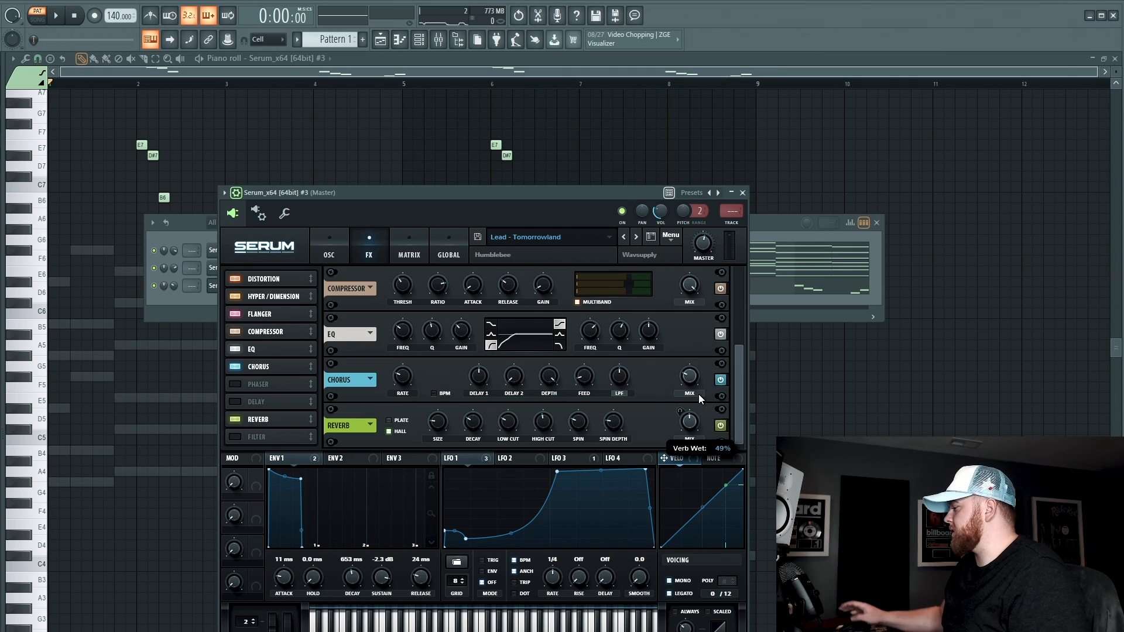
{"action": "key", "text": "space"}
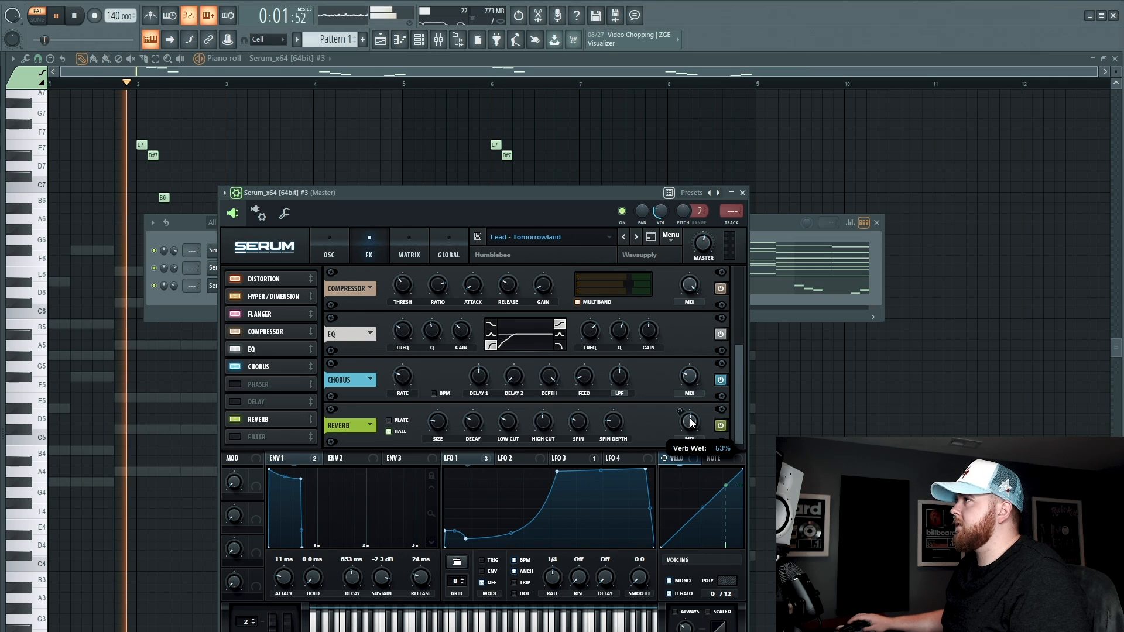
{"action": "left_click_drag", "start_coordinate": [689, 428], "coordinate": [685, 443]}
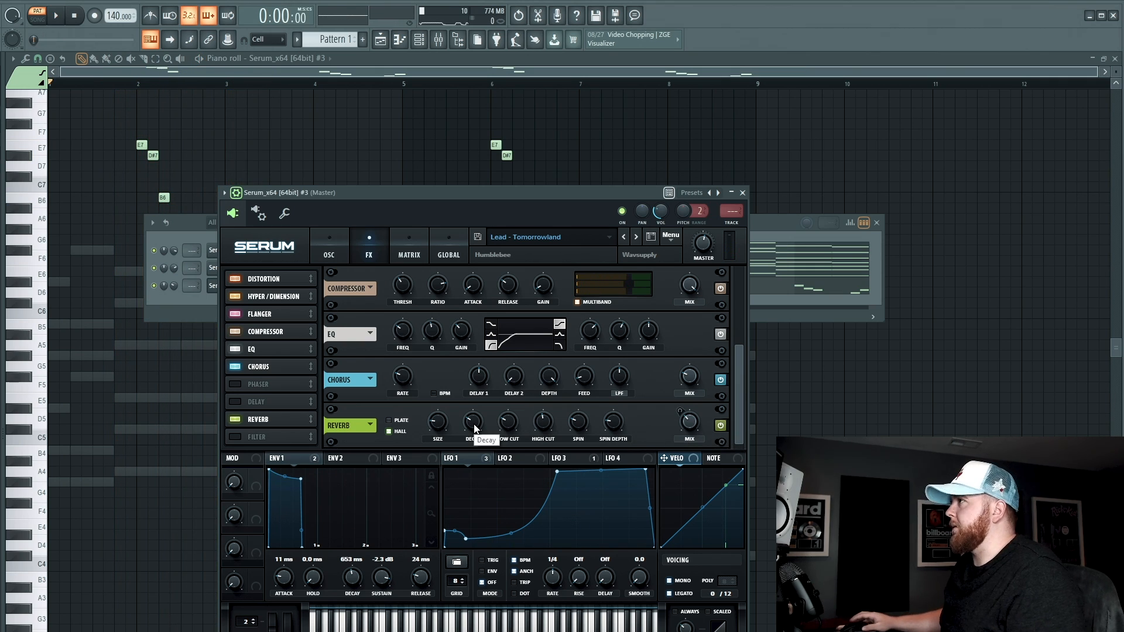
{"action": "key", "text": "space"}
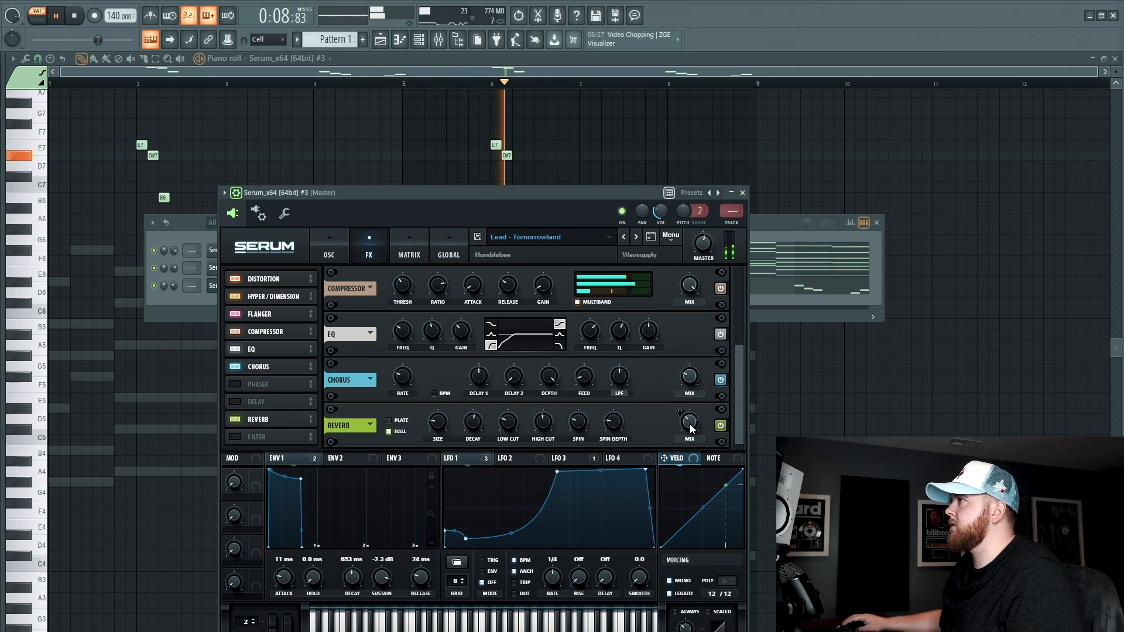
{"action": "mouse_move", "coordinate": [691, 433]}
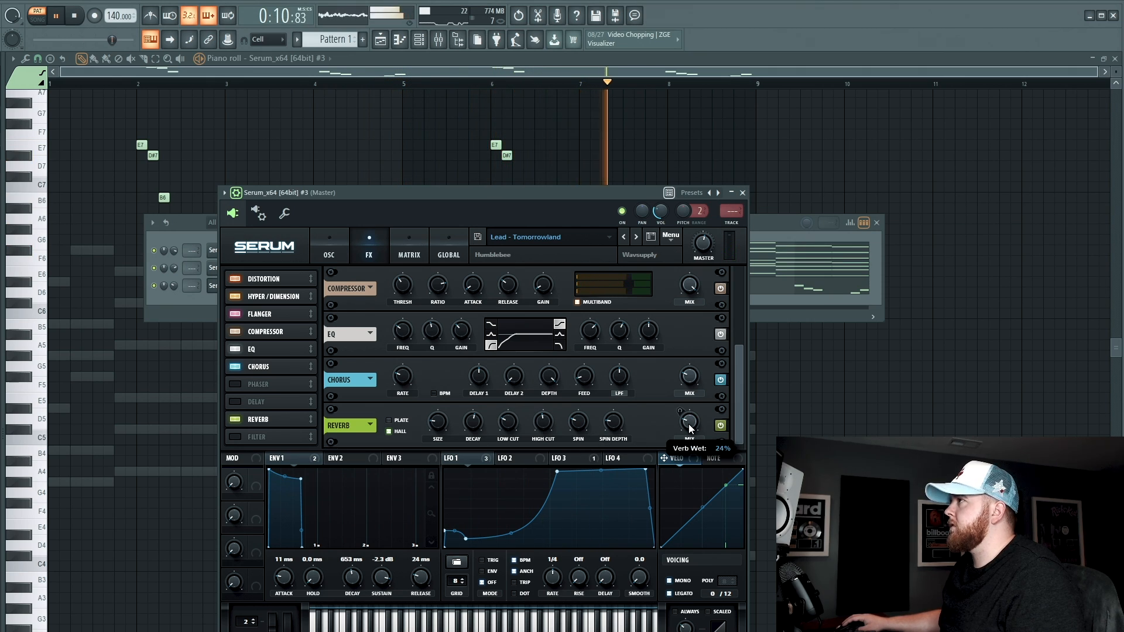
{"action": "left_click", "coordinate": [742, 193]}
{"action": "key", "text": "space"}
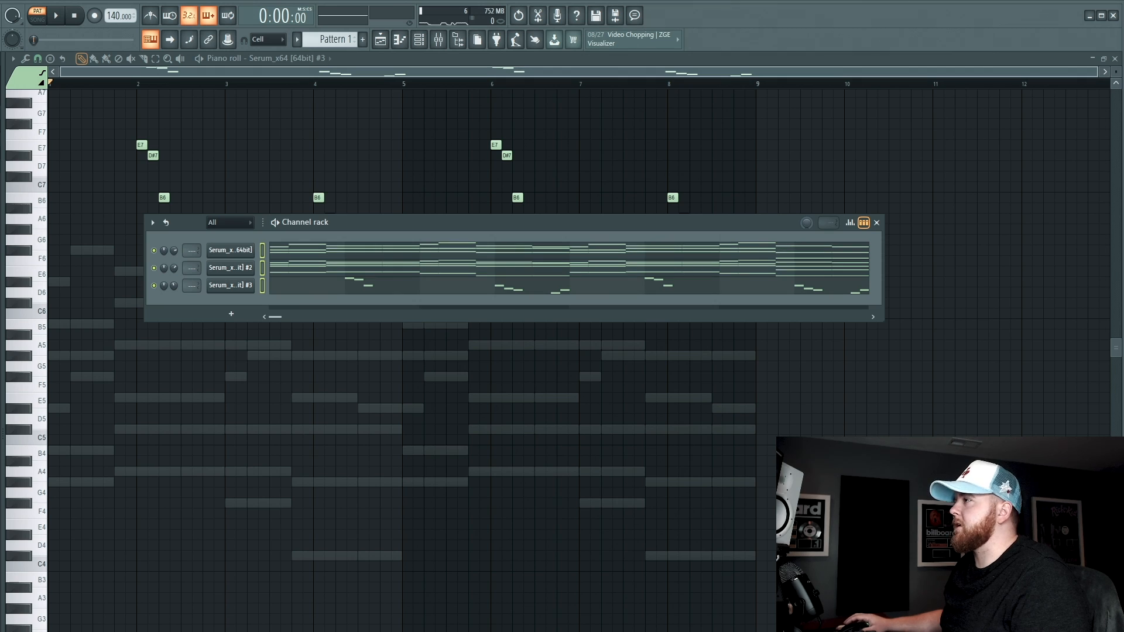
- Add the Futsal Shuffle clap on beat 3 of all eight bars and DripTooHard Hi Hat 2 filled every two steps
{"action": "key", "text": "space"}
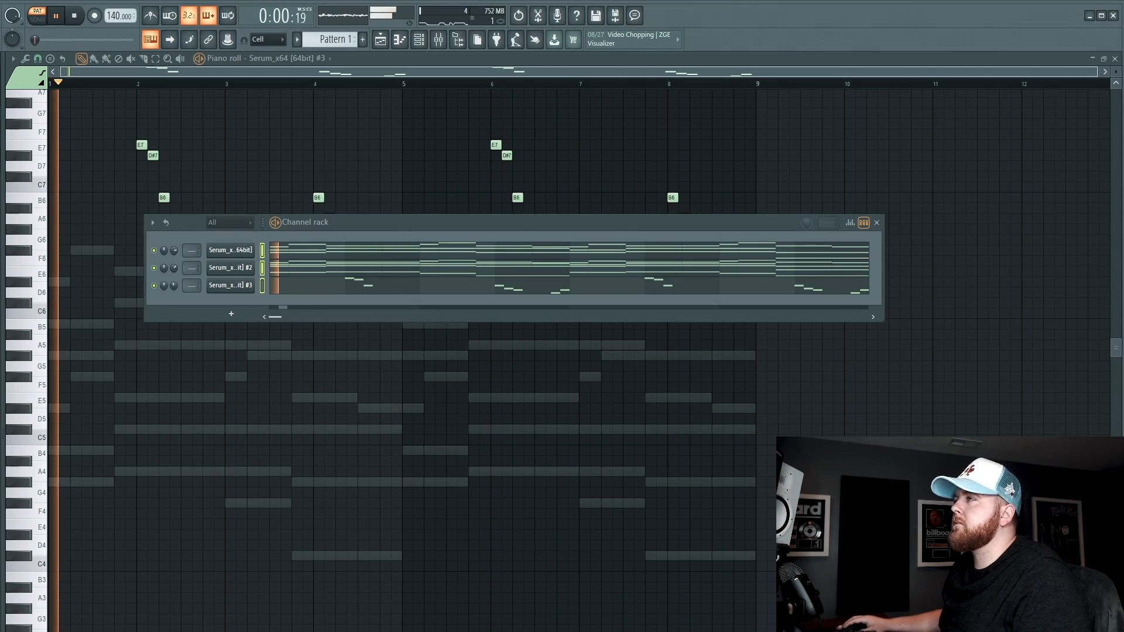
{"action": "left_click_drag", "start_coordinate": [1, 307], "coordinate": [230, 299]}
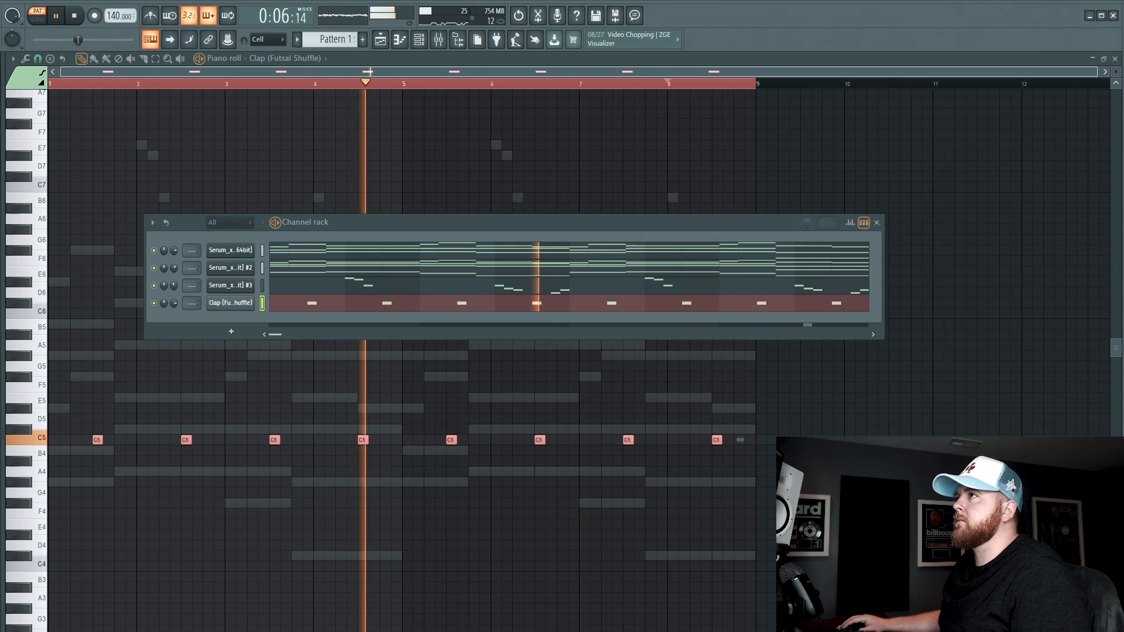
{"action": "left_click_drag", "start_coordinate": [1, 328], "coordinate": [252, 320]}
{"action": "right_click", "coordinate": [252, 317]}
{"action": "left_click", "coordinate": [394, 359]}
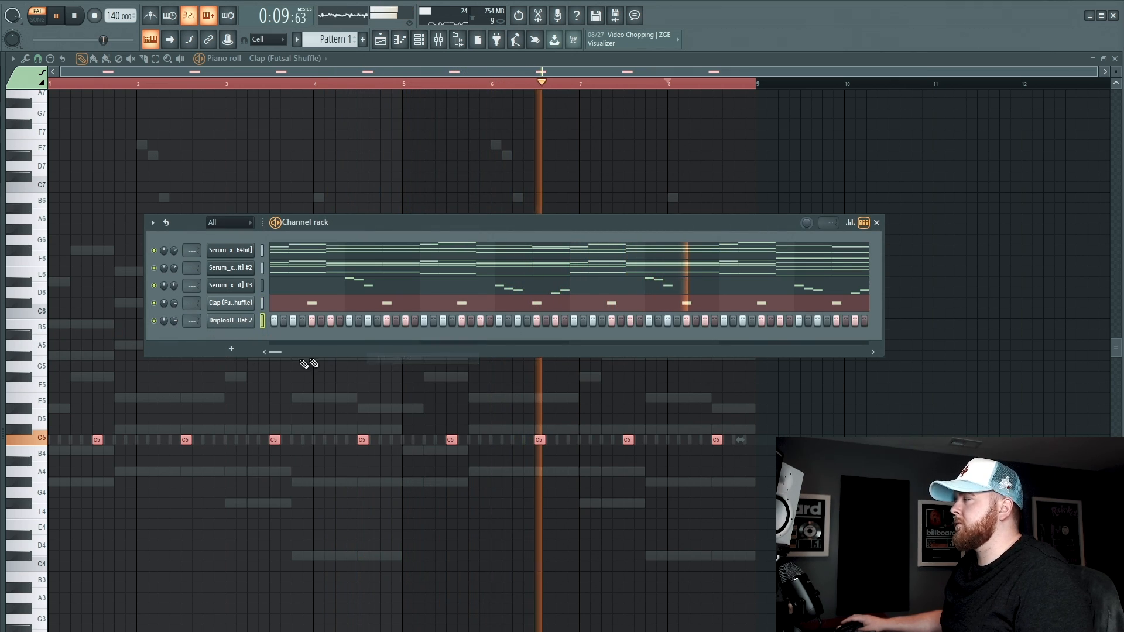
- Lengthen the hi-hat notes until they touch and delete all of them except those in bars 1 and 2
{"action": "left_click", "coordinate": [237, 321]}
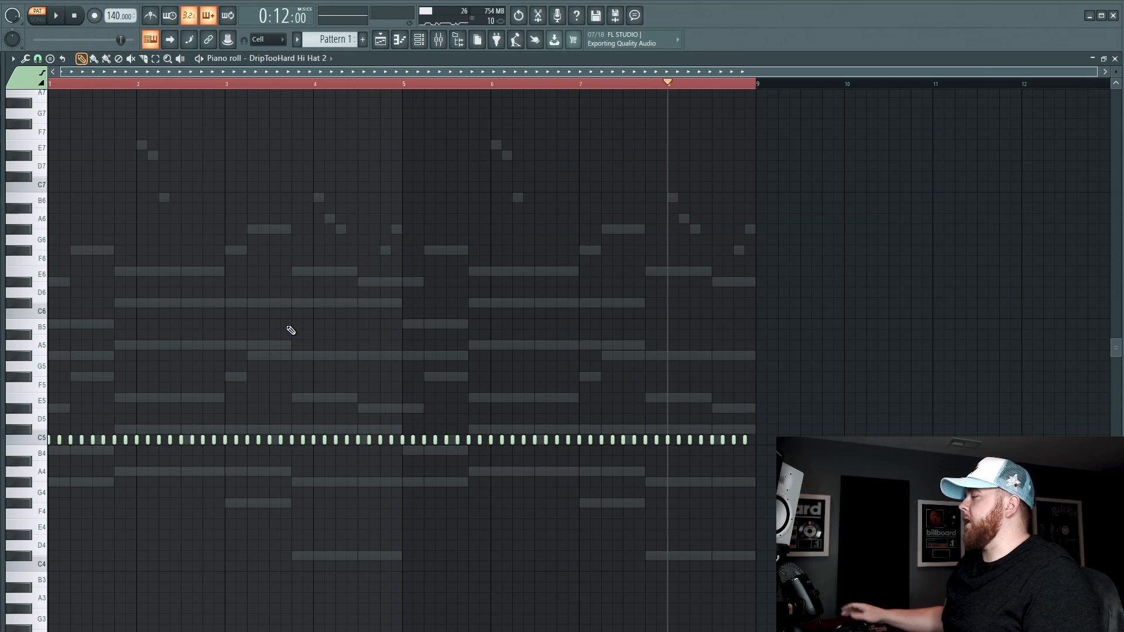
{"action": "left_click_drag", "start_coordinate": [402, 420], "coordinate": [791, 546]}
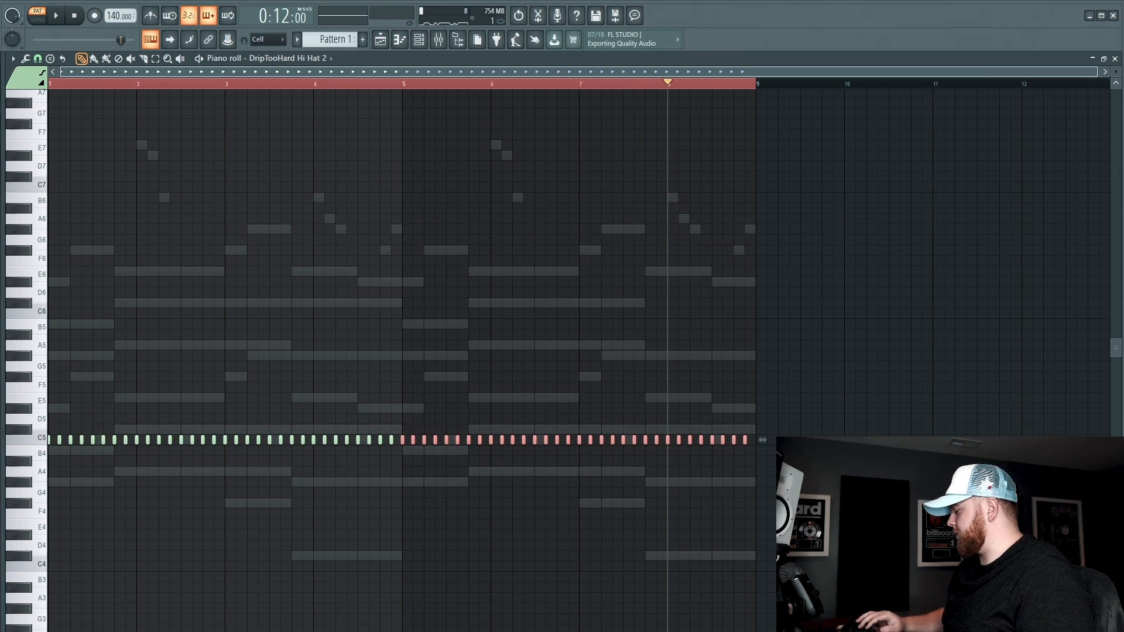
{"action": "key", "text": "ctrl+a"}
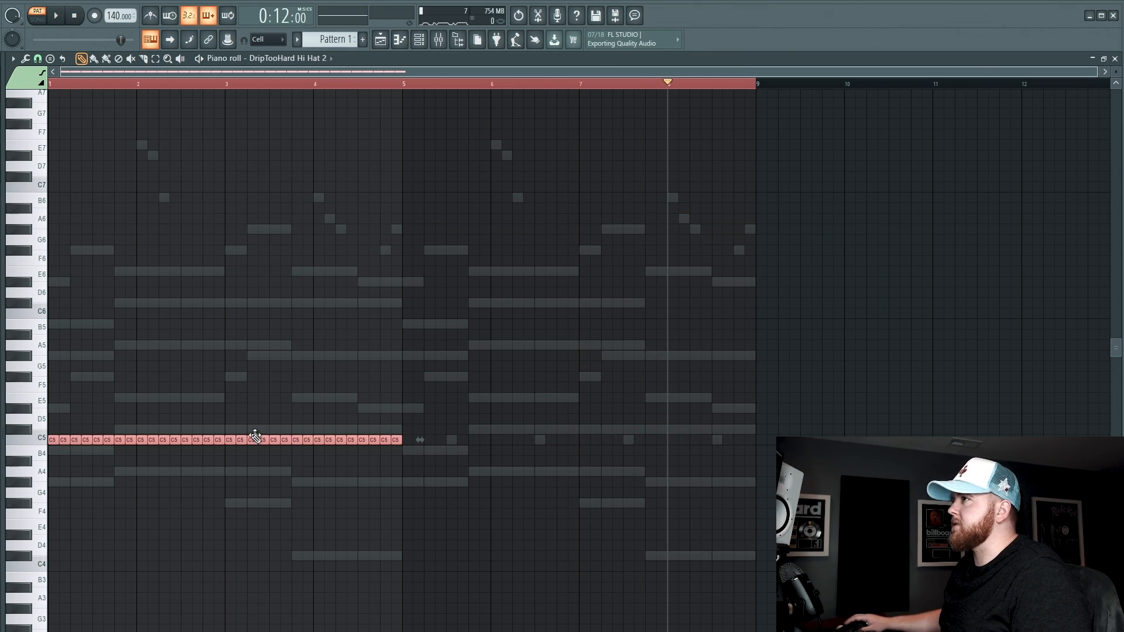
{"action": "left_click_drag", "start_coordinate": [230, 427], "coordinate": [442, 520]}
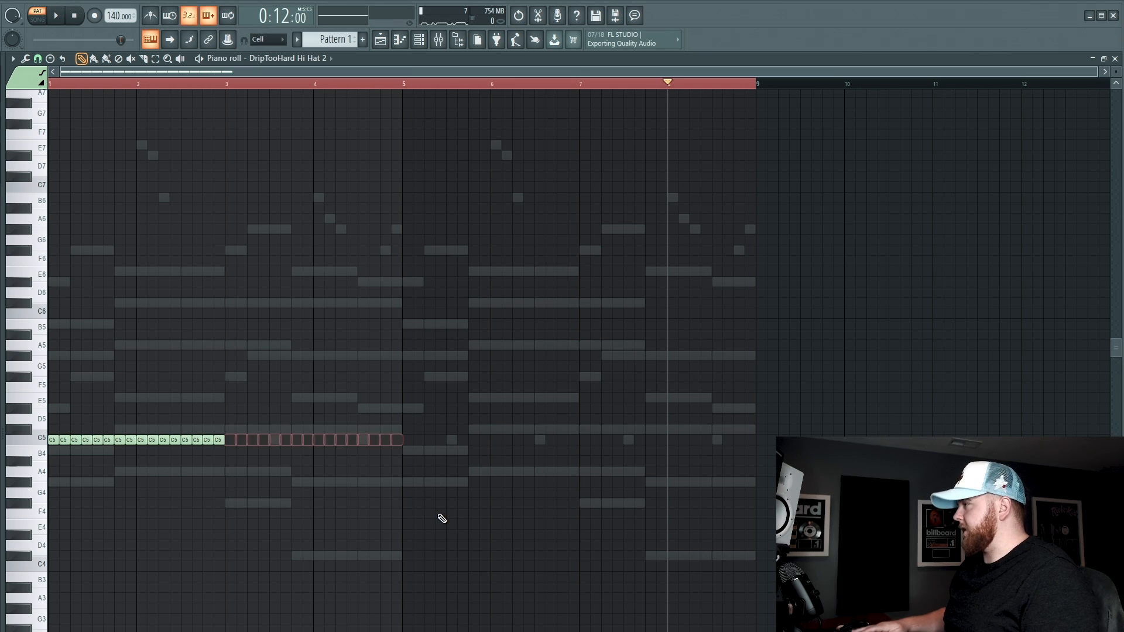
- Chop the first hi-hat note of bar 1 into a quick three-hit roll and play it back
{"action": "scroll", "coordinate": [127, 339], "scroll_direction": "up", "scroll_amount": 3, "text": "ctrl"}
{"action": "left_click", "coordinate": [269, 61]}
{"action": "left_click", "coordinate": [225, 71]}
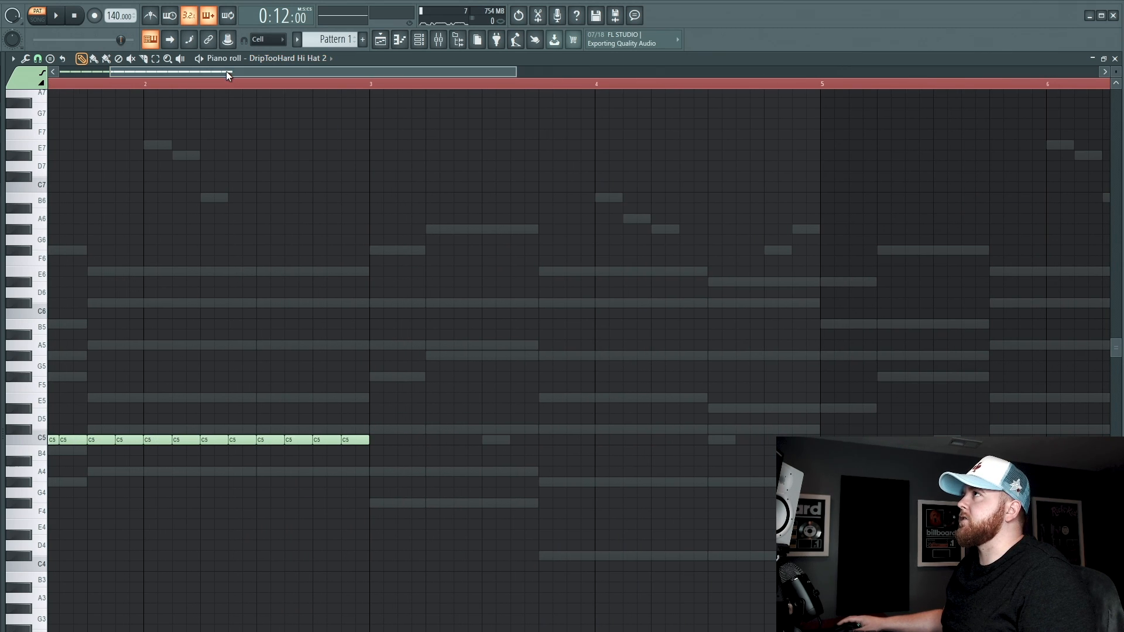
{"action": "left_click_drag", "start_coordinate": [226, 71], "coordinate": [158, 74]}
{"action": "left_click_drag", "start_coordinate": [90, 485], "coordinate": [498, 436]}
{"action": "left_click", "coordinate": [155, 467], "text": "ctrl"}
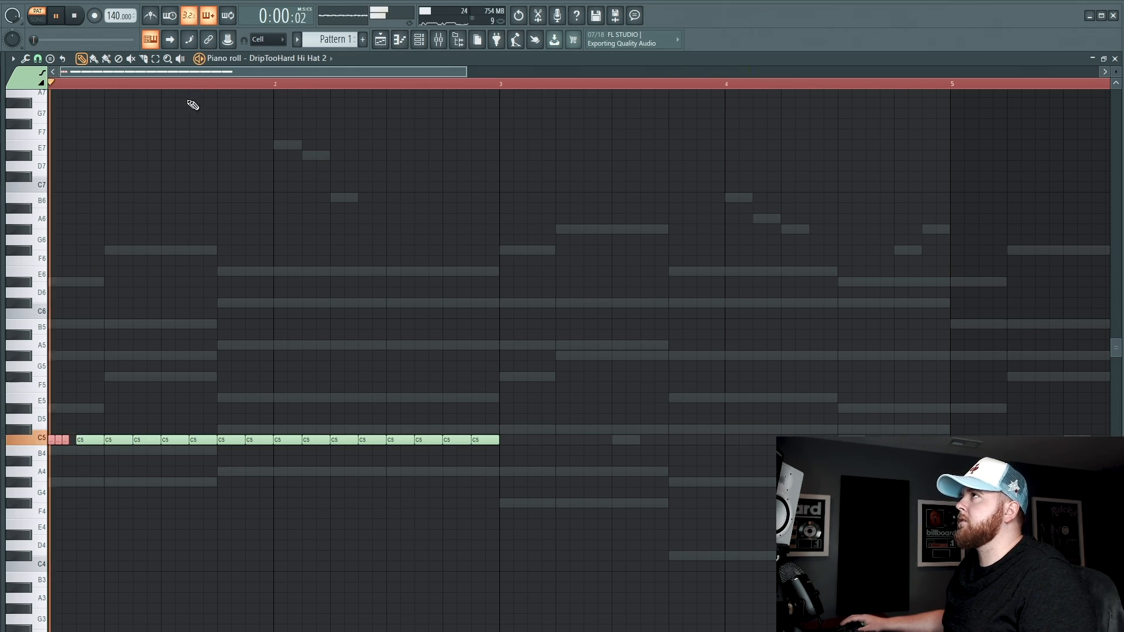
{"action": "key", "text": "space"}
{"action": "key", "text": "space"}
- Chop the hi-hat on beat 2 of bar 2, remove one bar 1 hit, and duplicate bars 1-2 into bars 3-4
{"action": "left_click", "coordinate": [346, 439], "text": "ctrl"}
{"action": "key", "text": "alt+u"}
{"action": "key", "text": "Return"}
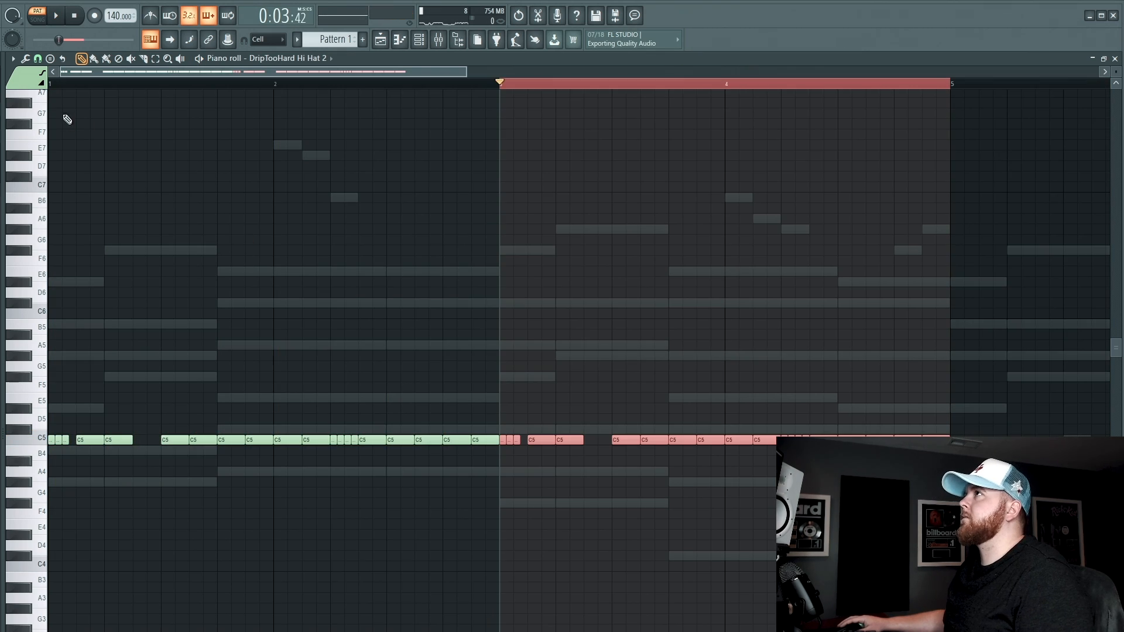
- Add short low G#4 hi-hat hits across bars 1 to 4, including one in the bar 1 gap and two in bar 4
{"action": "left_click", "coordinate": [138, 482]}
{"action": "key", "text": "space"}
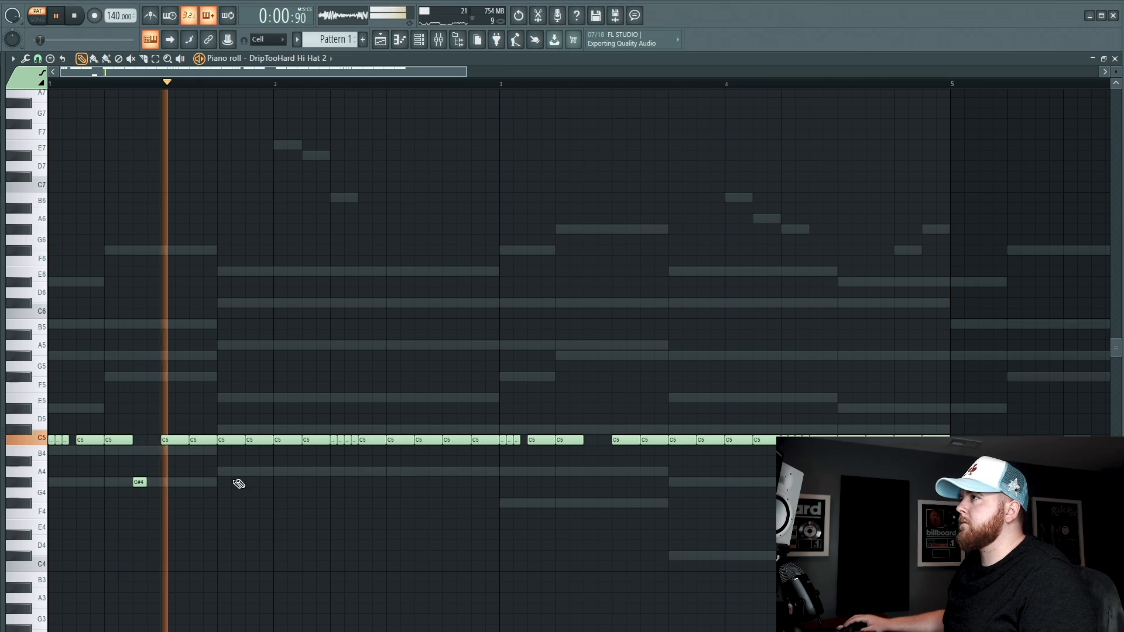
{"action": "left_click", "coordinate": [363, 482]}
{"action": "left_click", "coordinate": [590, 482]}
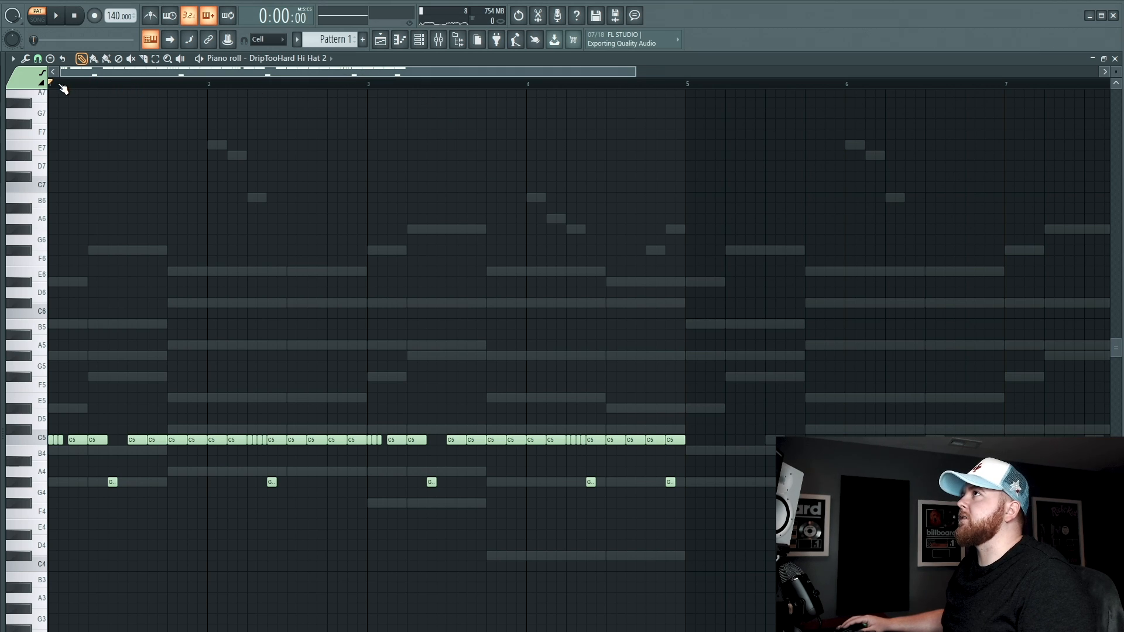
- Duplicate the four-bar hi-hat pattern into bars 5 to 8 and audition it
{"action": "left_click_drag", "start_coordinate": [52, 87], "coordinate": [697, 150]}
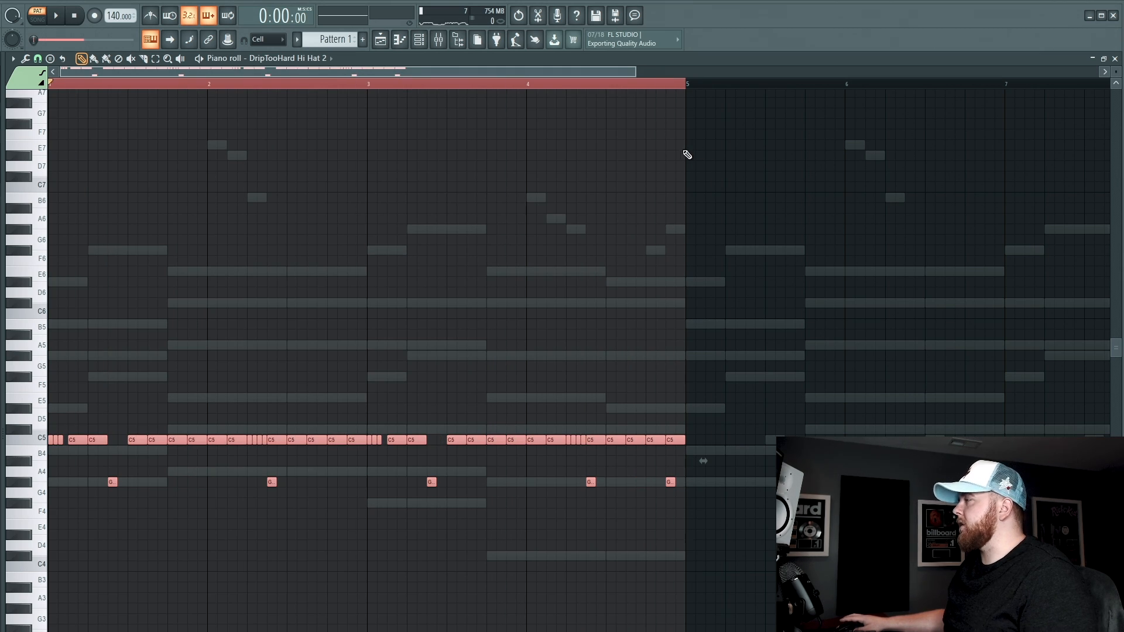
{"action": "key", "text": "ctrl+b"}
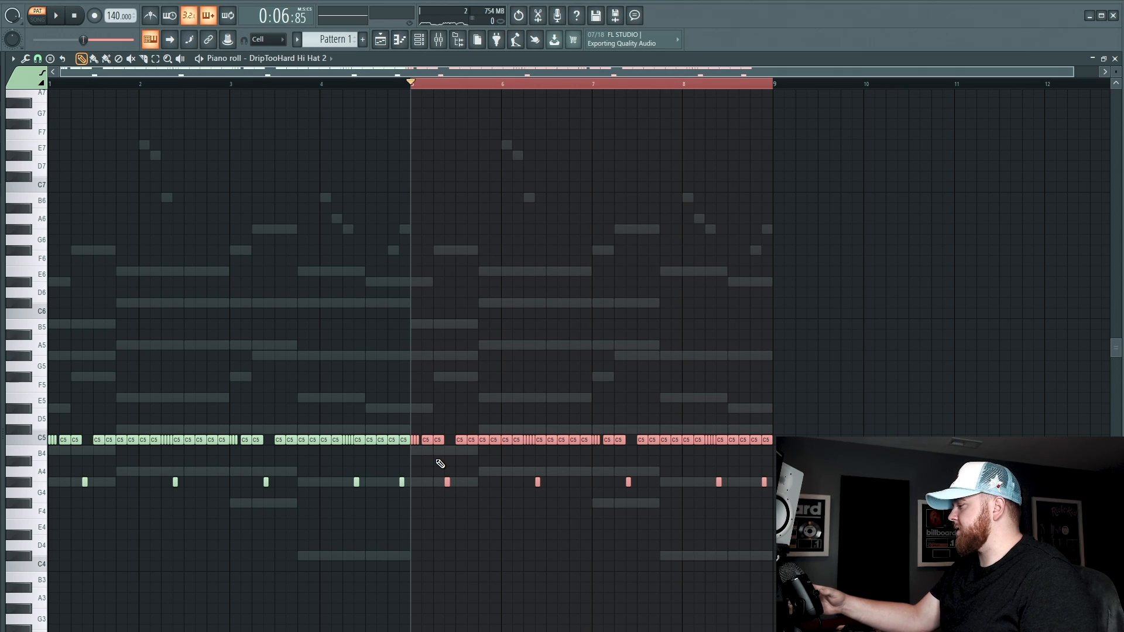
{"action": "key", "text": "space"}
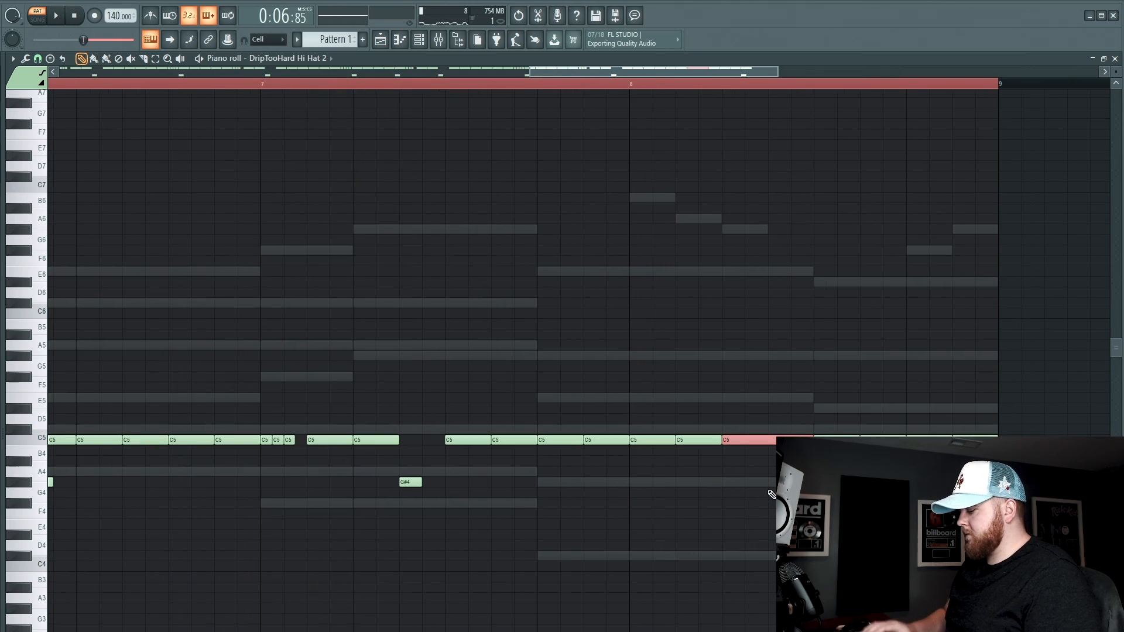
- Chop the longer C5 hi-hat note starting on beat 2 of bar 8 into a fast roll and play the ending
{"action": "key", "text": "alt+u"}
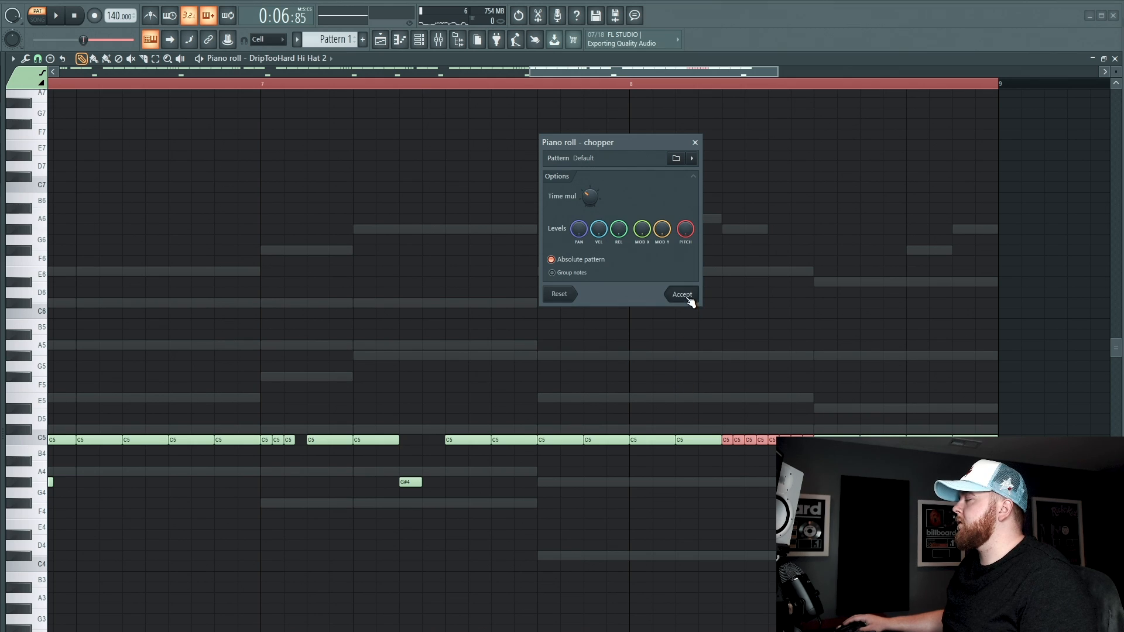
{"action": "left_click", "coordinate": [688, 298]}
{"action": "key", "text": "space"}
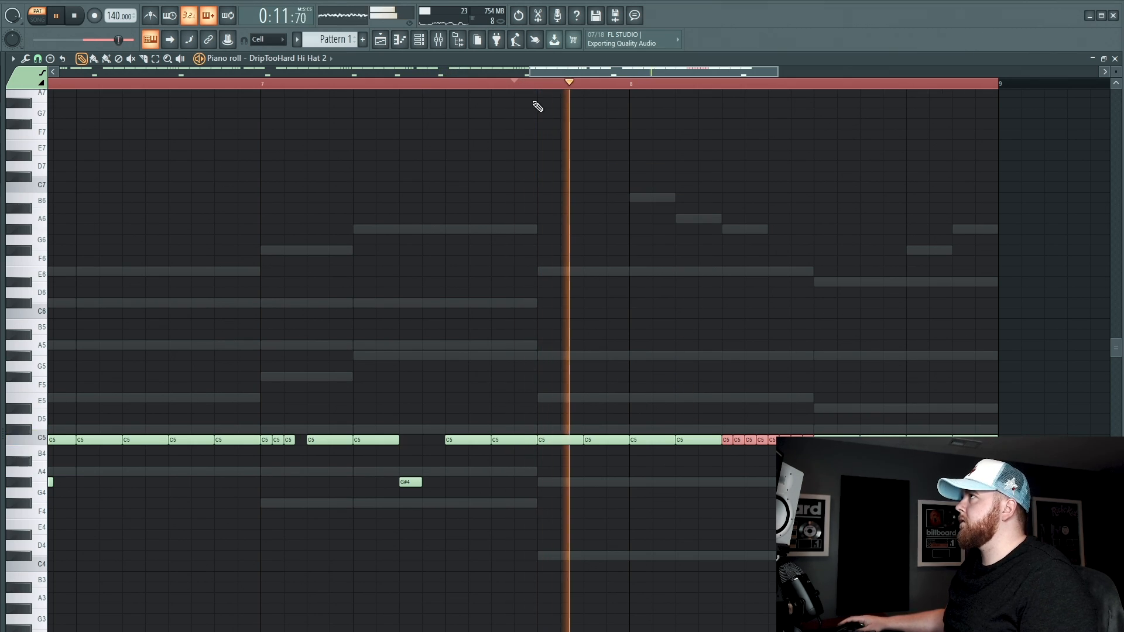
- Add the JR - Floss OH open hat with C5 hits in bars 2 and 4, and duplicate them into bars 5 to 8
{"action": "left_click", "coordinate": [419, 39]}
{"action": "key", "text": "space"}
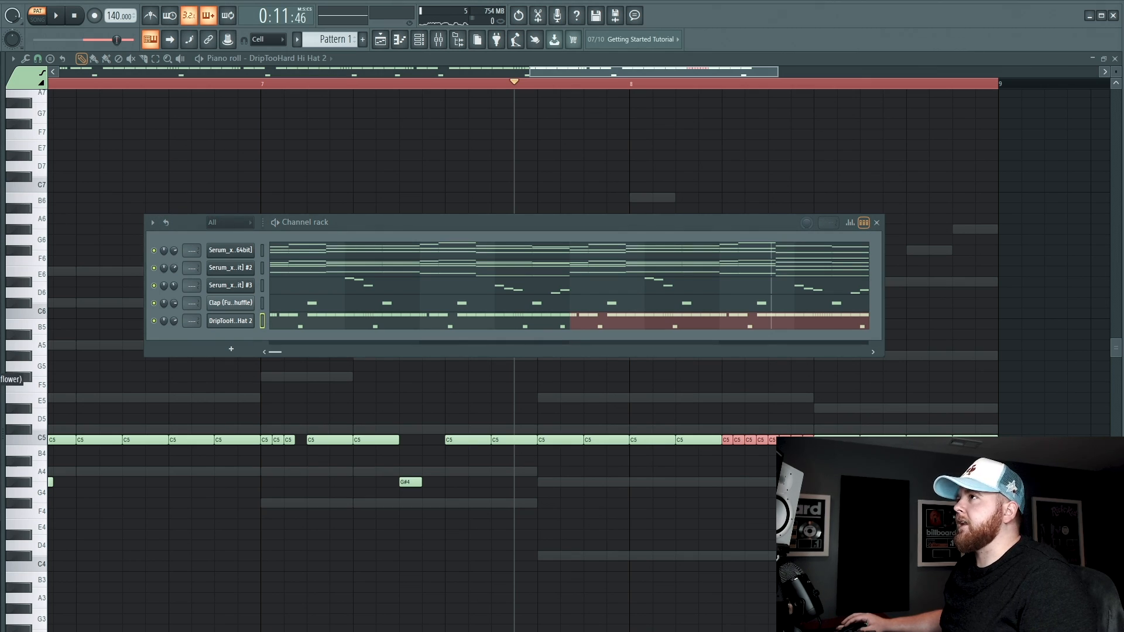
{"action": "key", "text": "space"}
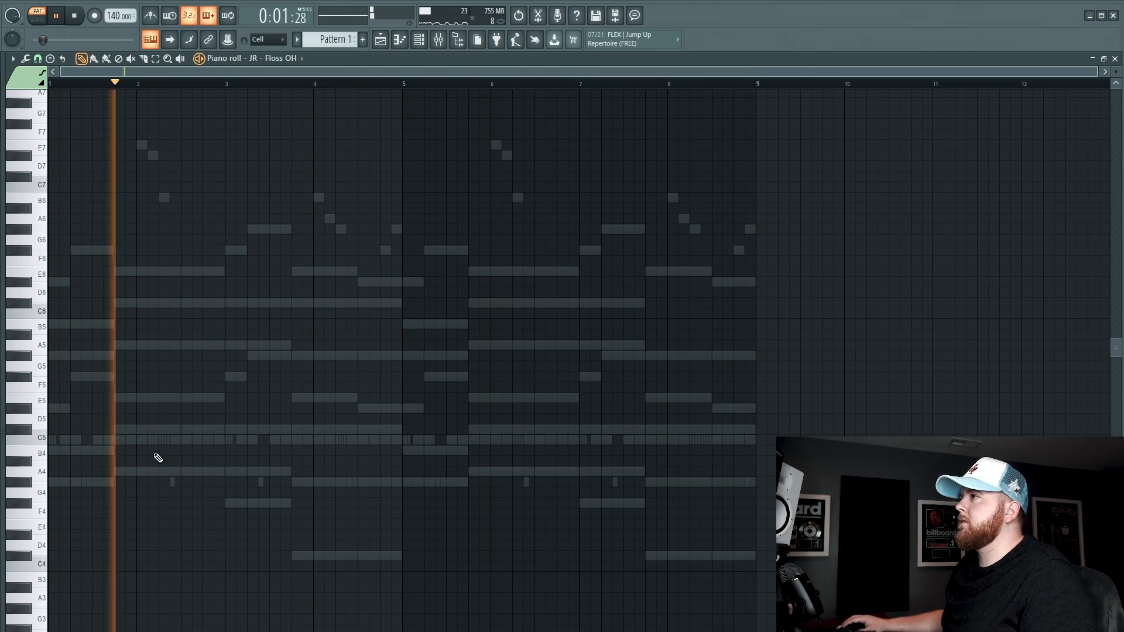
{"action": "left_click", "coordinate": [164, 440]}
{"action": "left_click", "coordinate": [341, 440]}
{"action": "key", "text": "ctrl+b"}
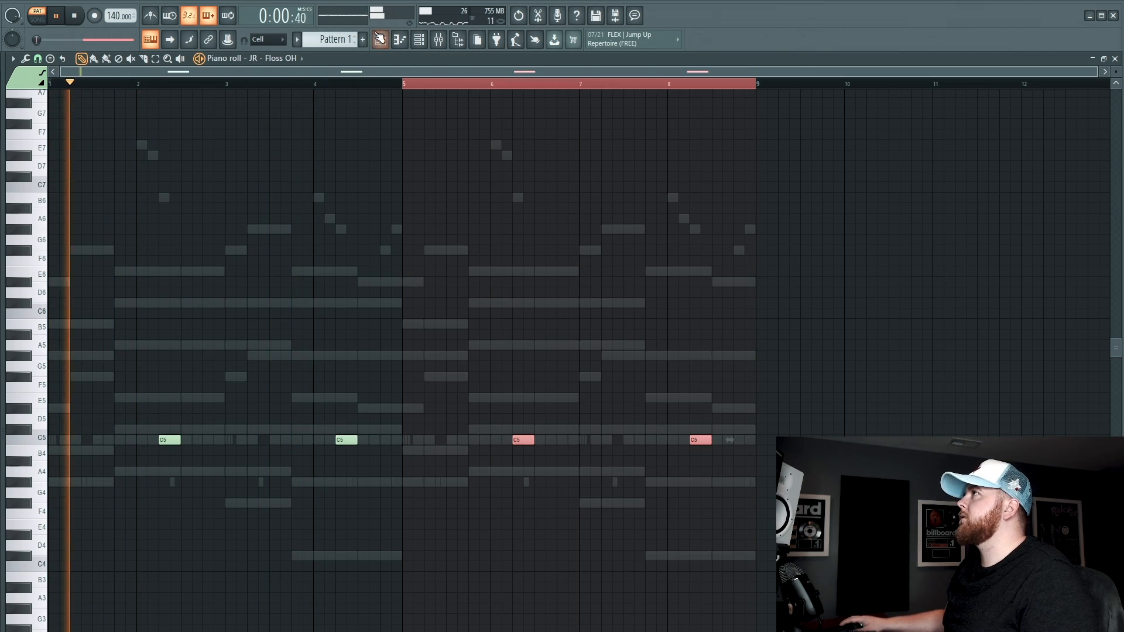
{"action": "key", "text": "F6"}
{"action": "key", "text": "space"}
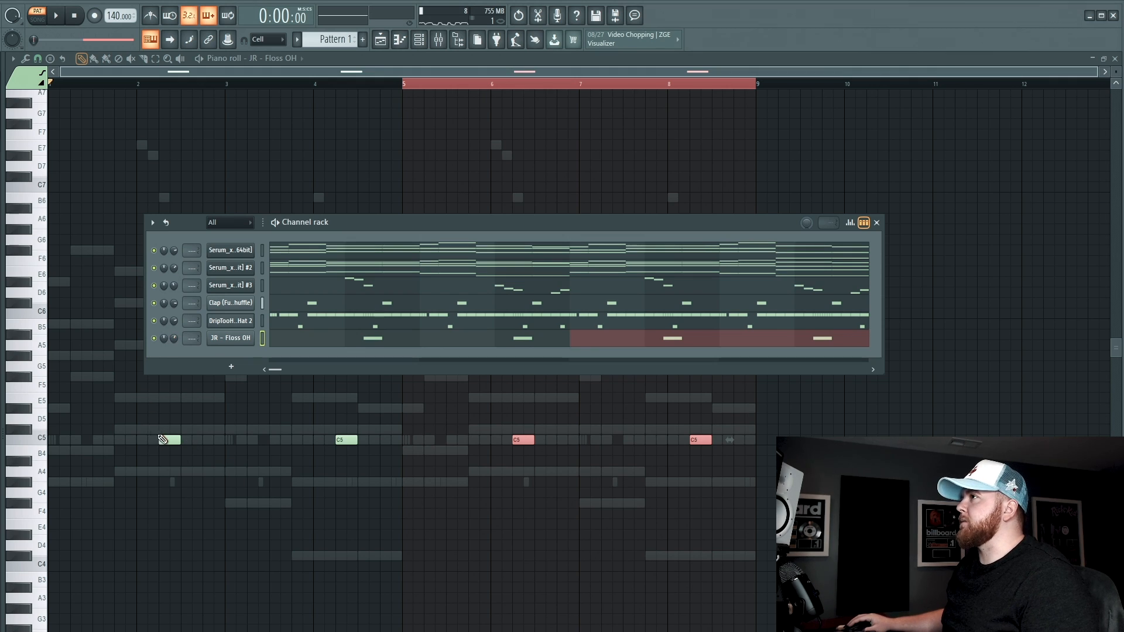
{"action": "left_click", "coordinate": [54, 85], "text": "ctrl"}
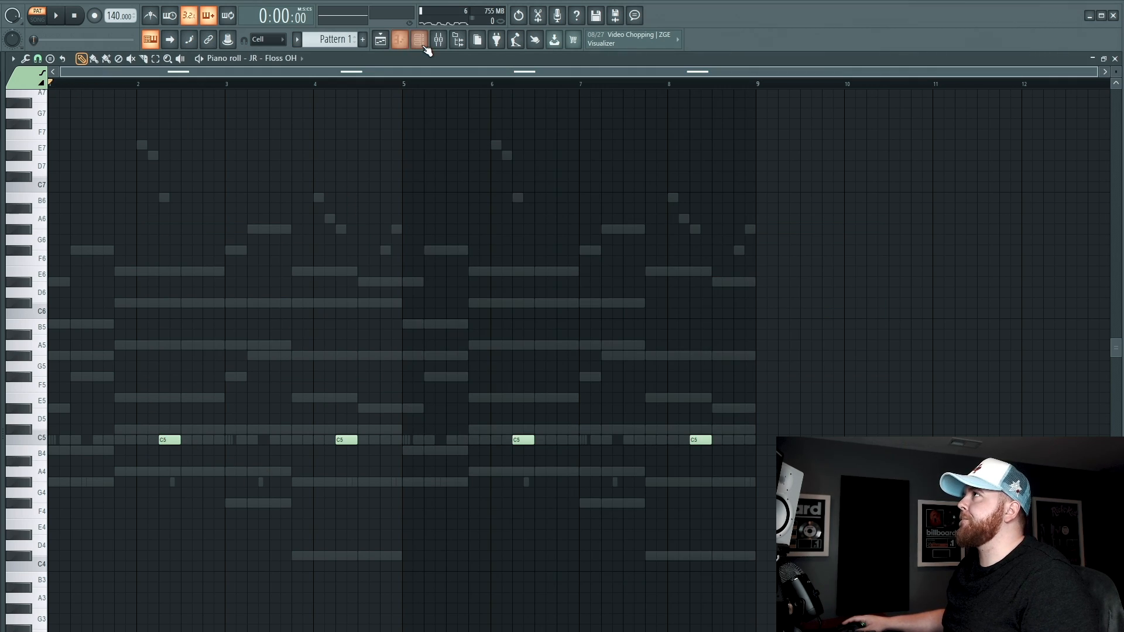
- Add the FAVORITES 808 2 sample as a channel below the open hat, and place a G#4 note at the start of bar 1
{"action": "left_click", "coordinate": [419, 40]}
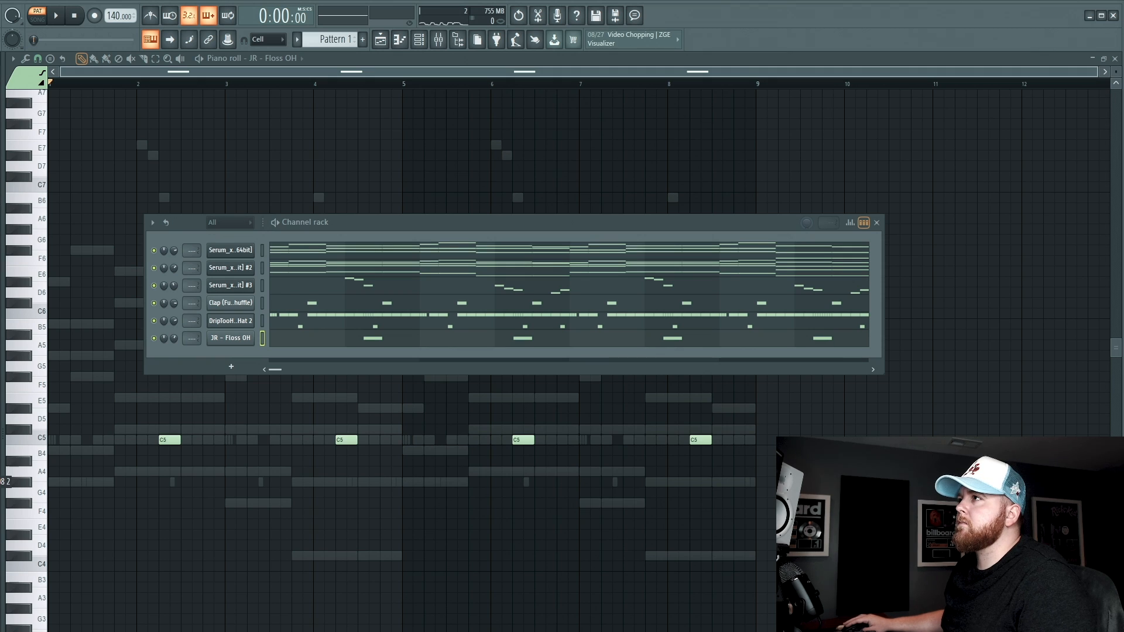
{"action": "left_click_drag", "start_coordinate": [240, 353], "coordinate": [272, 352]}
{"action": "right_click", "coordinate": [230, 356]}
{"action": "left_click", "coordinate": [282, 355]}
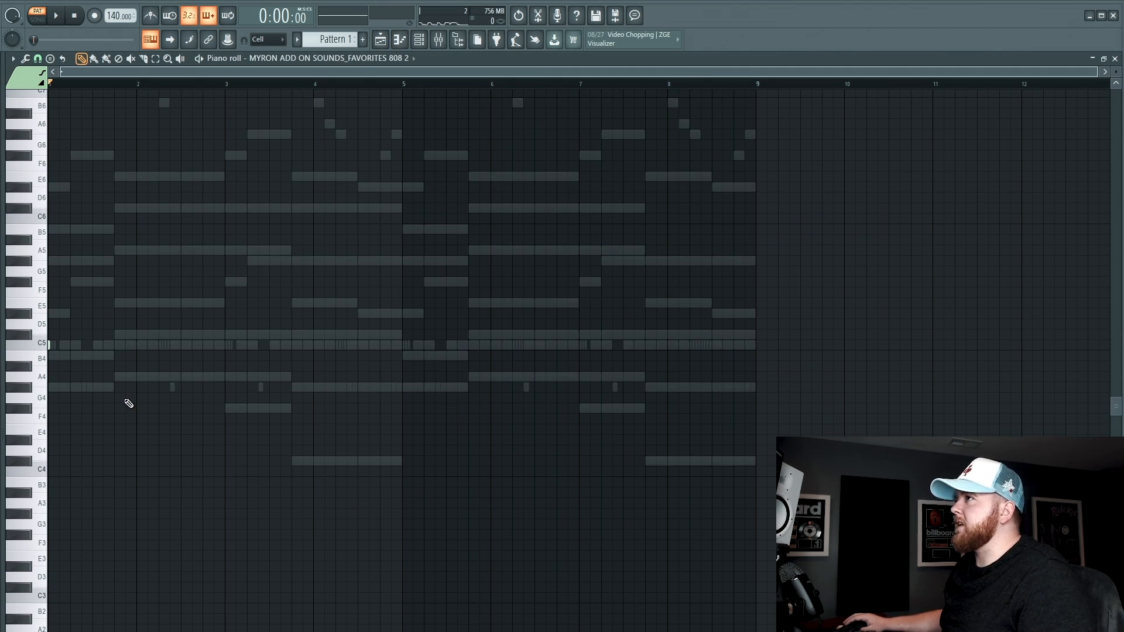
{"action": "scroll", "coordinate": [348, 332], "scroll_direction": "up", "scroll_amount": 5}
{"action": "scroll", "coordinate": [286, 336], "scroll_direction": "down", "scroll_amount": 3}
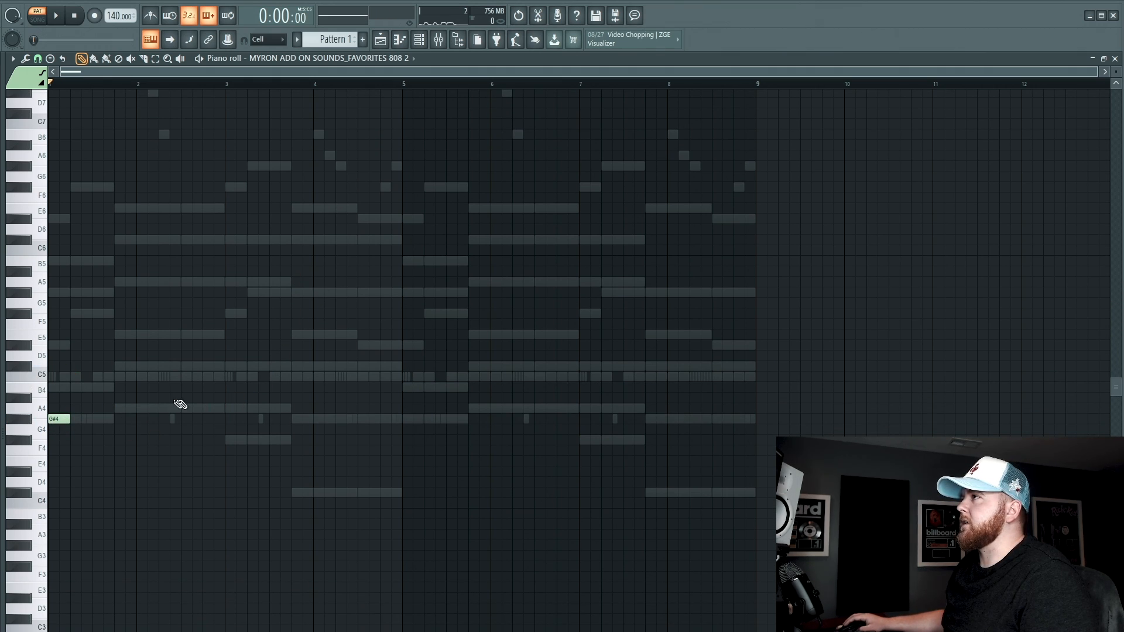
- Copy the lowest G#4, A4, F#4 and C#4 notes across all eight bars of the second Serum channel
{"action": "left_click", "coordinate": [427, 47]}
{"action": "left_click", "coordinate": [422, 254]}
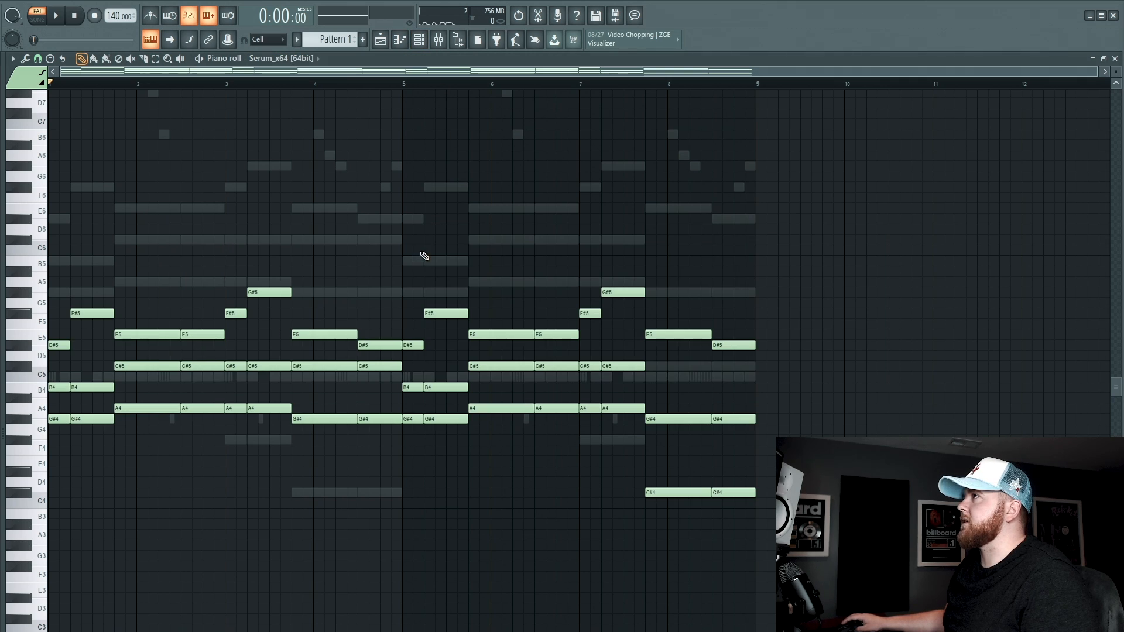
{"action": "scroll", "coordinate": [194, 418], "scroll_direction": "down", "scroll_amount": 6}
{"action": "scroll", "coordinate": [193, 425], "scroll_direction": "up", "scroll_amount": 5}
{"action": "left_click", "coordinate": [419, 40]}
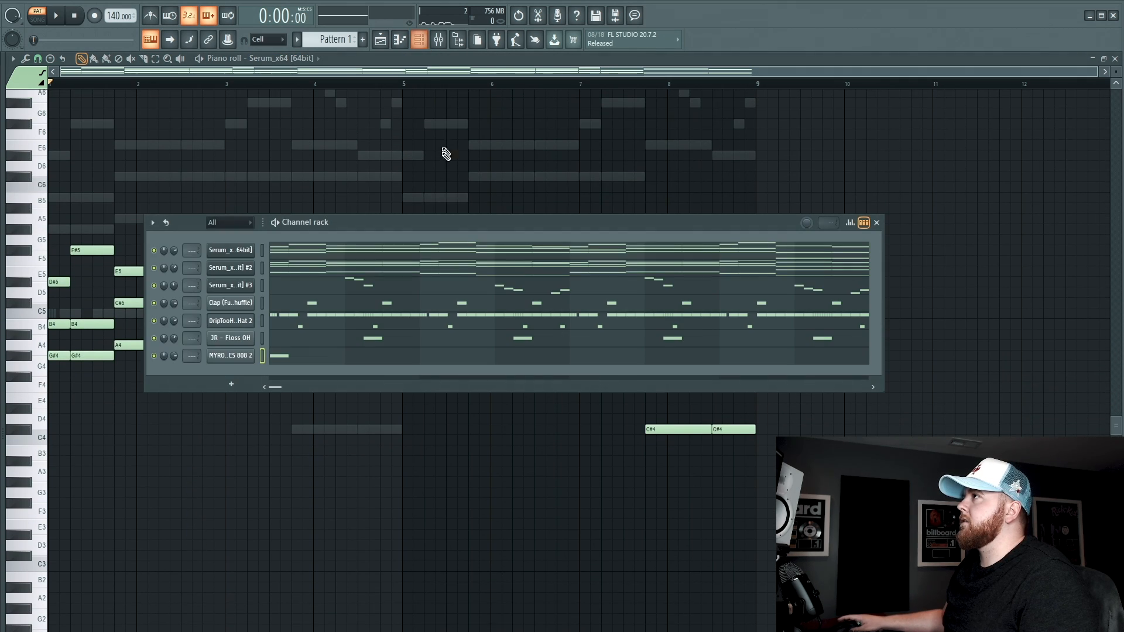
{"action": "left_click", "coordinate": [458, 273]}
{"action": "left_click_drag", "start_coordinate": [59, 314], "coordinate": [773, 387]}
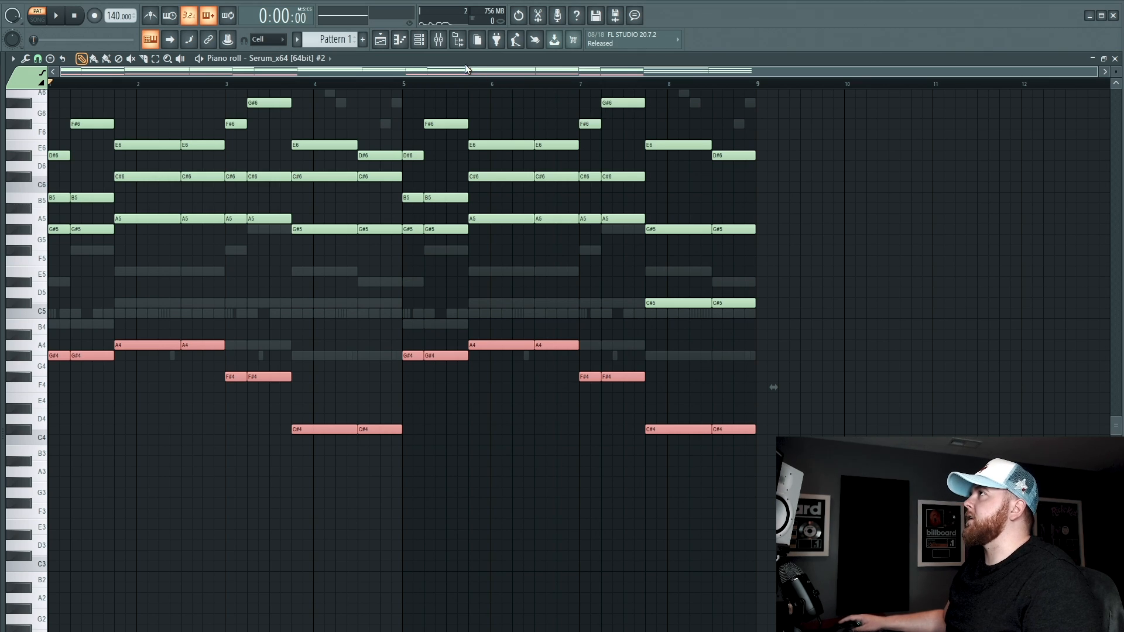
- Paste the copied bass notes into the 808 channel in place of its single note, one octave higher and as short hits
{"action": "left_click", "coordinate": [420, 39]}
{"action": "left_click", "coordinate": [280, 358]}
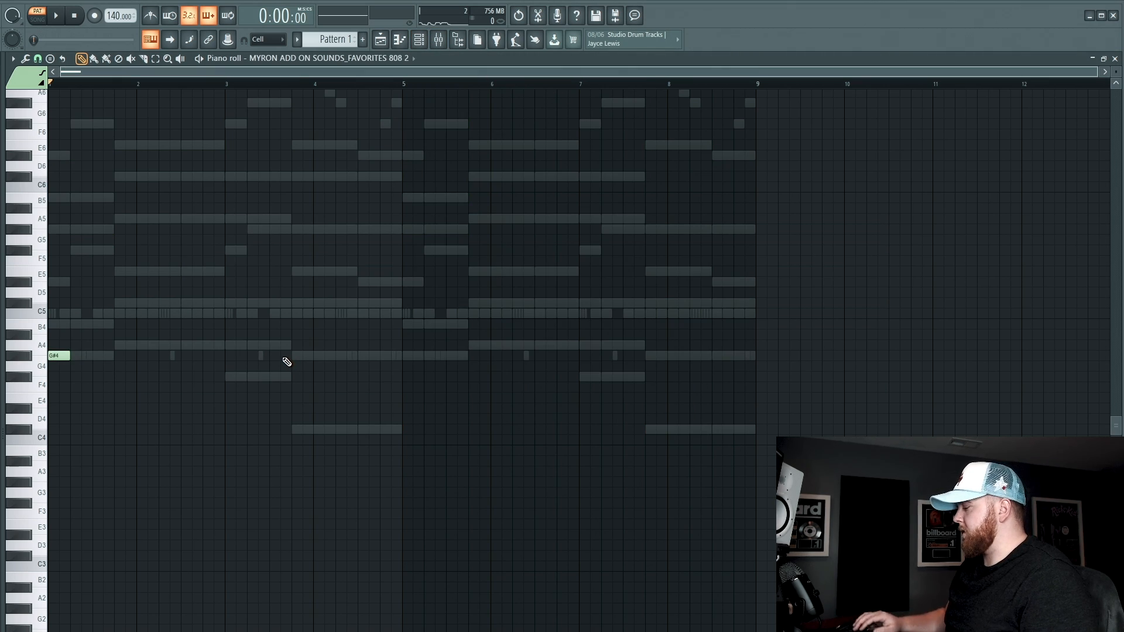
{"action": "key", "text": "ctrl+v"}
{"action": "key", "text": "ctrl+d"}
{"action": "key", "text": "space"}
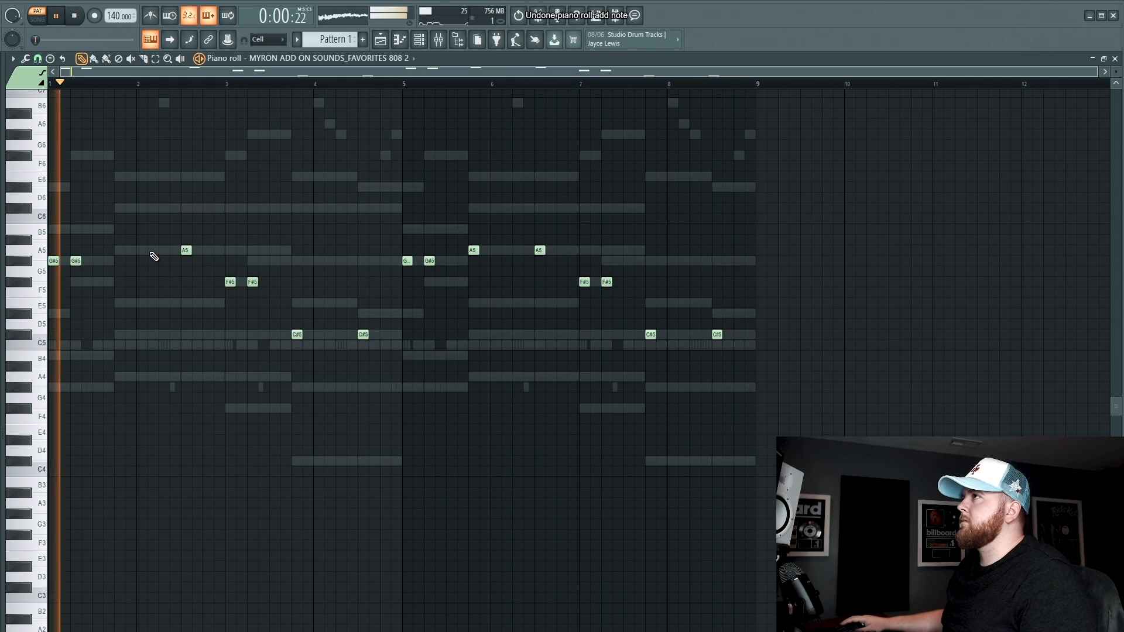
{"action": "key", "text": "ctrl+z"}
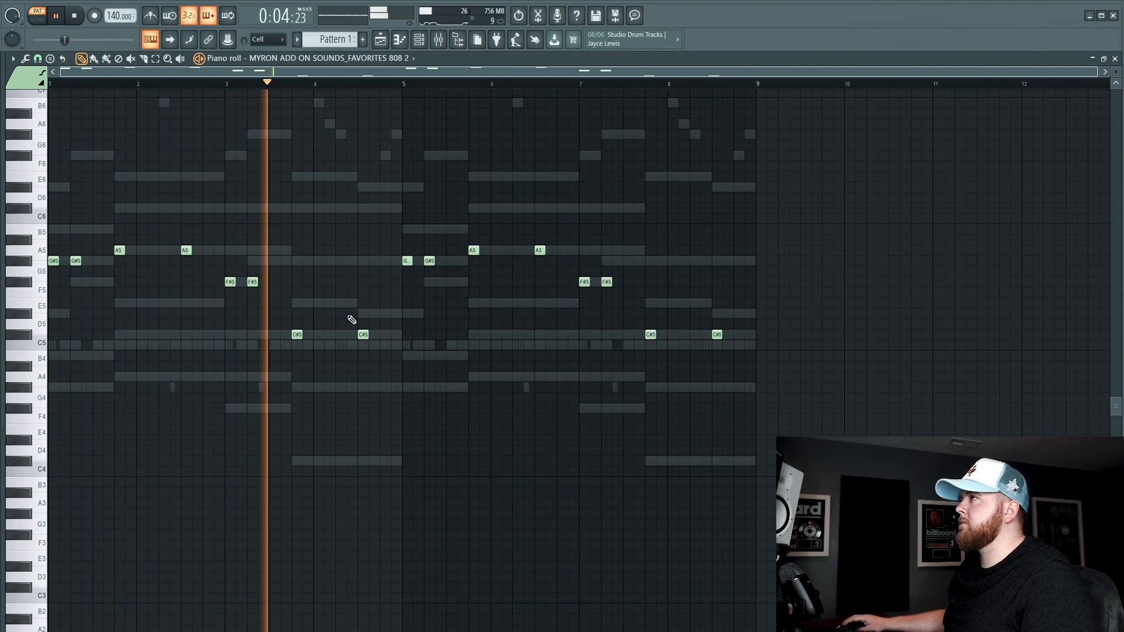
- Extend each 808 note to meet the next one, and start the second G#5 in bar 1 slightly later
{"action": "key", "text": "ctrl+l"}
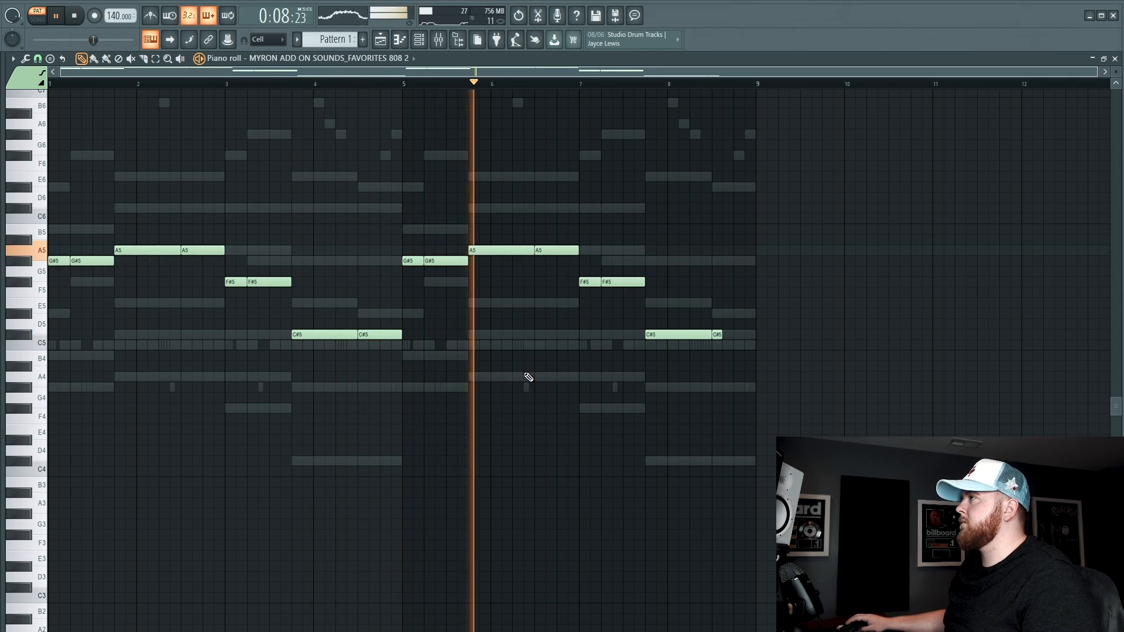
{"action": "key", "text": "space"}
{"action": "scroll", "coordinate": [140, 298], "scroll_direction": "up", "scroll_amount": 2}
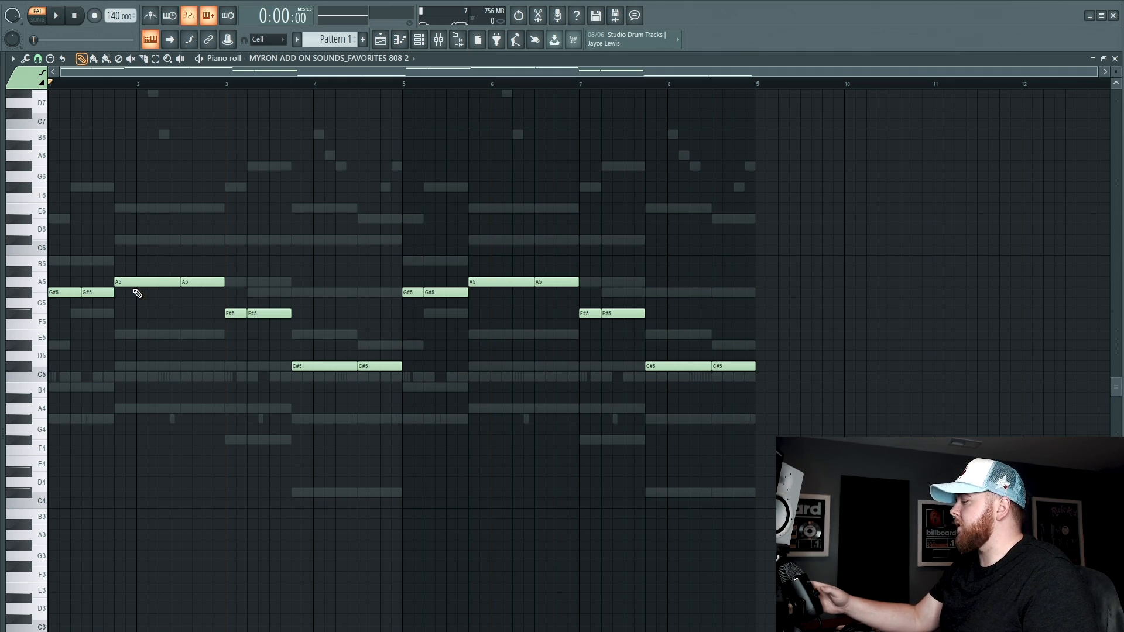
- Add an extra A5 ending bar 2, delay bar 3's second F#5, and end bar 4 with two shorter C#5 notes and a D#5
{"action": "key", "text": "space"}
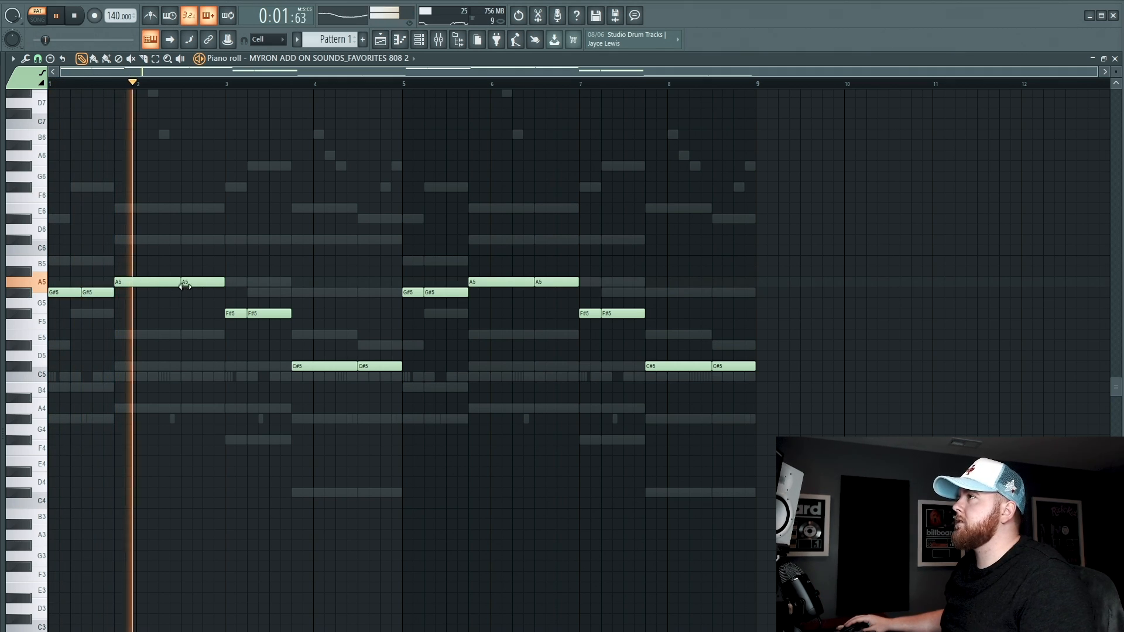
{"action": "key", "text": "space"}
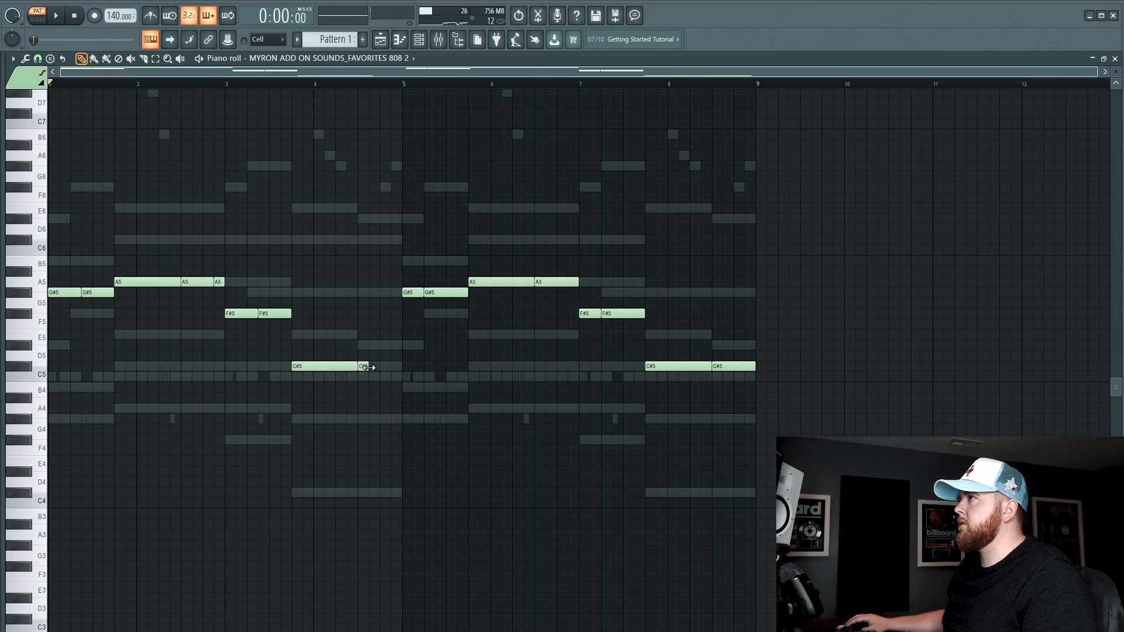
{"action": "left_click", "coordinate": [377, 366]}
{"action": "key", "text": "space"}
{"action": "left_click", "coordinate": [351, 83]}
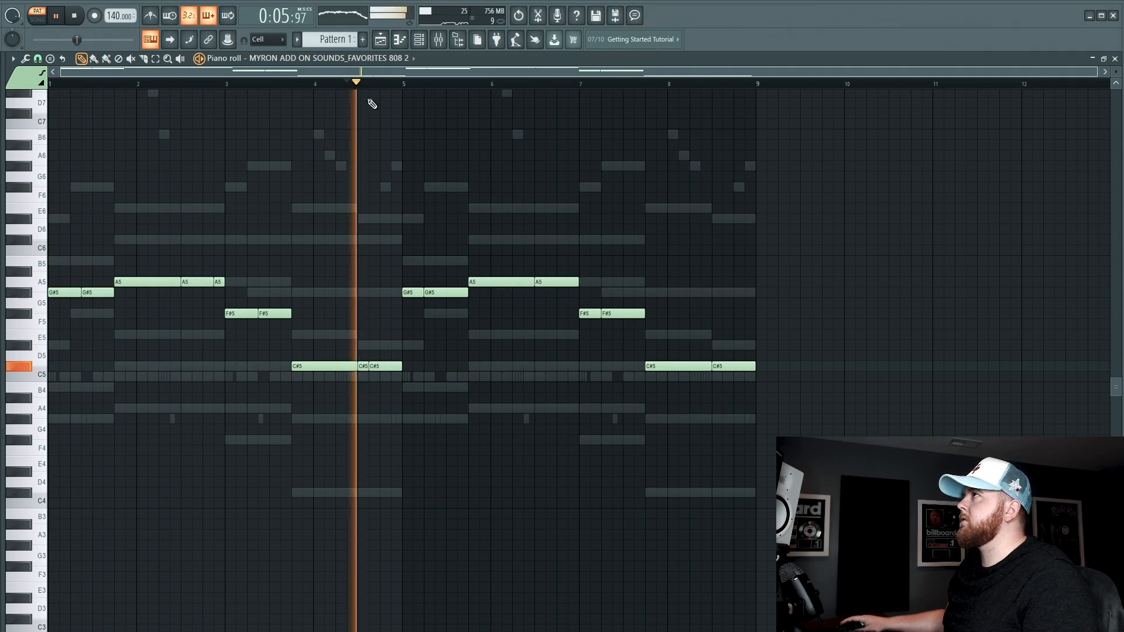
{"action": "key", "text": "space"}
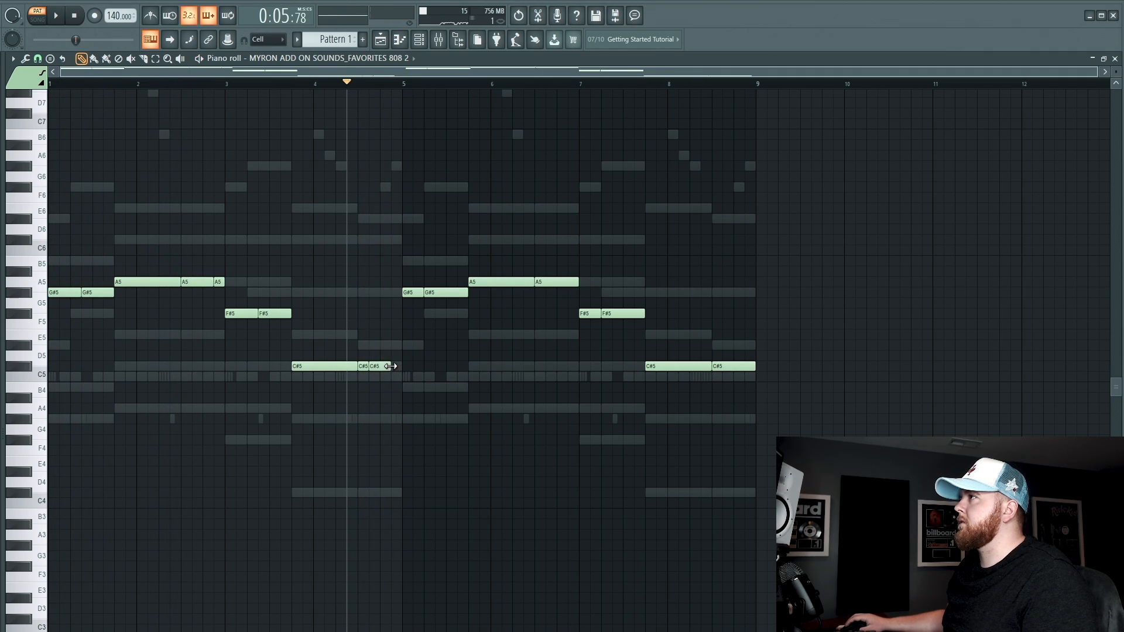
{"action": "key", "text": "space"}
{"action": "left_click", "coordinate": [398, 346]}
- Vary the 808 in bars 5 to 8 with later second G#5 and F#5 notes, a C#6 ending bar 6, and a short C#5 ending bar 8
{"action": "key", "text": "space"}
{"action": "left_click_drag", "start_coordinate": [452, 294], "coordinate": [465, 295]}
{"action": "key", "text": "space"}
{"action": "key", "text": "ctrl+l"}
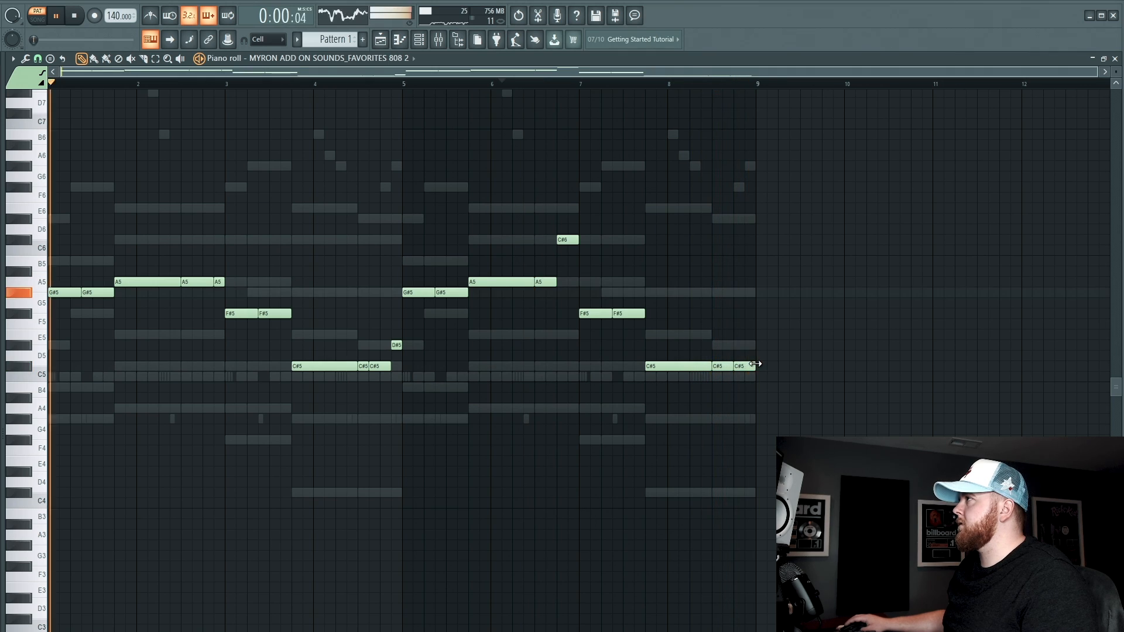
{"action": "mouse_move", "coordinate": [751, 366]}
{"action": "left_mouse_down"}
{"action": "mouse_move", "coordinate": [762, 366]}
{"action": "mouse_move", "coordinate": [743, 365]}
{"action": "left_mouse_up"}
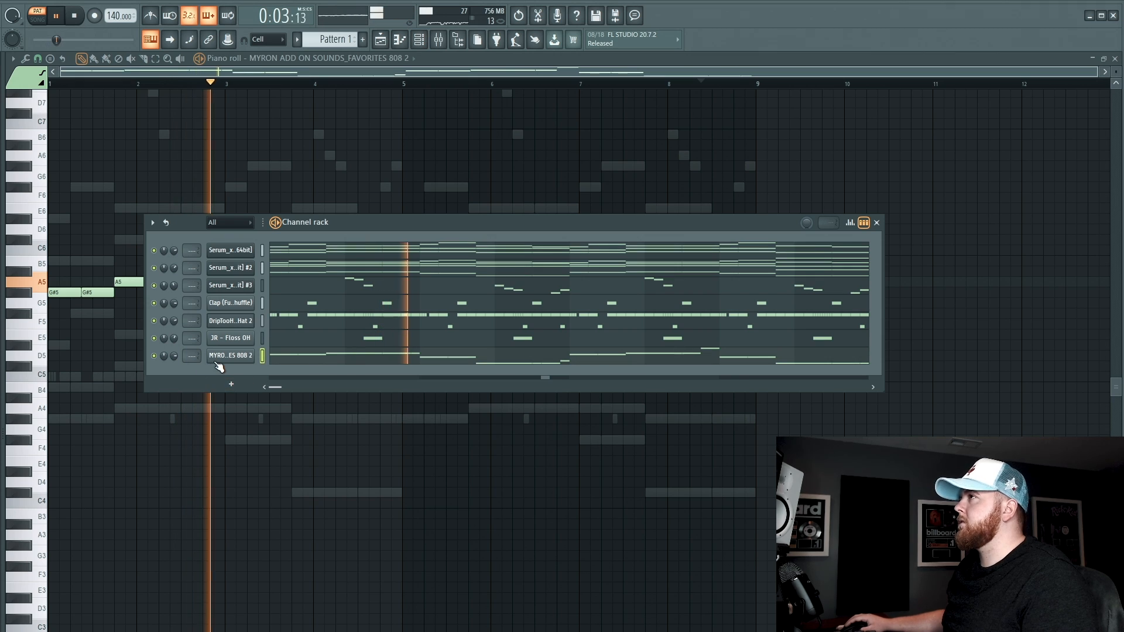
{"action": "left_click", "coordinate": [252, 290]}
{"action": "right_click", "coordinate": [316, 253]}
{"action": "left_click", "coordinate": [320, 258]}
{"action": "left_click", "coordinate": [127, 209]}
{"action": "left_click", "coordinate": [99, 253]}
{"action": "left_click_drag", "start_coordinate": [146, 329], "coordinate": [165, 374]}
{"action": "left_click_drag", "start_coordinate": [184, 325], "coordinate": [205, 374]}
{"action": "left_click_drag", "start_coordinate": [145, 325], "coordinate": [145, 380]}
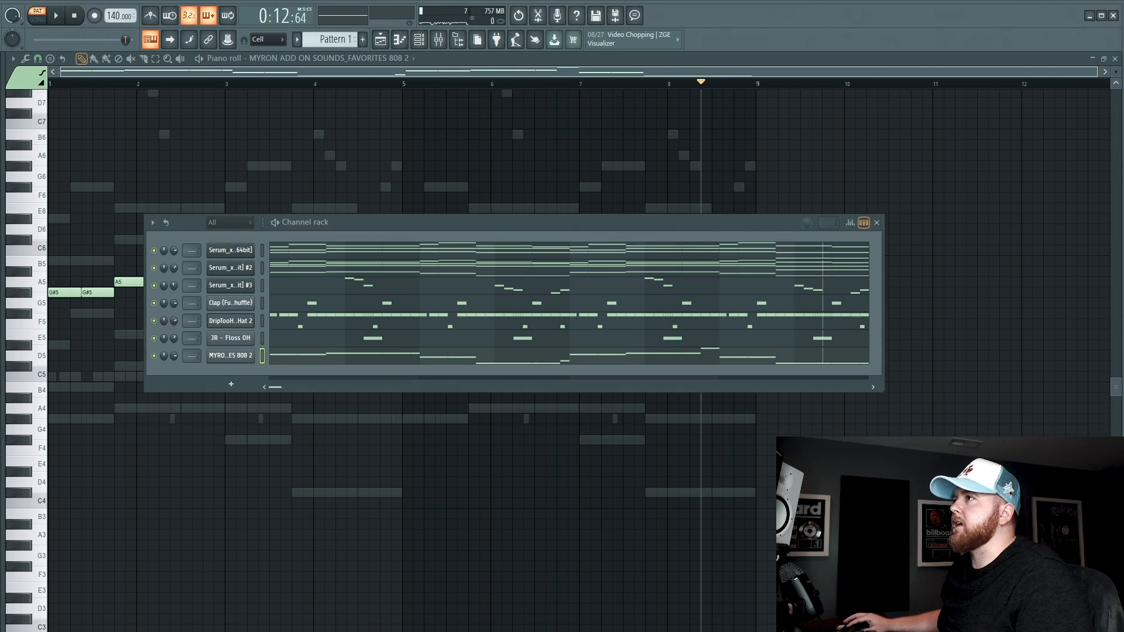
- Add the nm - haley kick sample as a channel below the 808, and copy the 808's note pattern into it
{"action": "left_click_drag", "start_coordinate": [285, 384], "coordinate": [258, 370]}
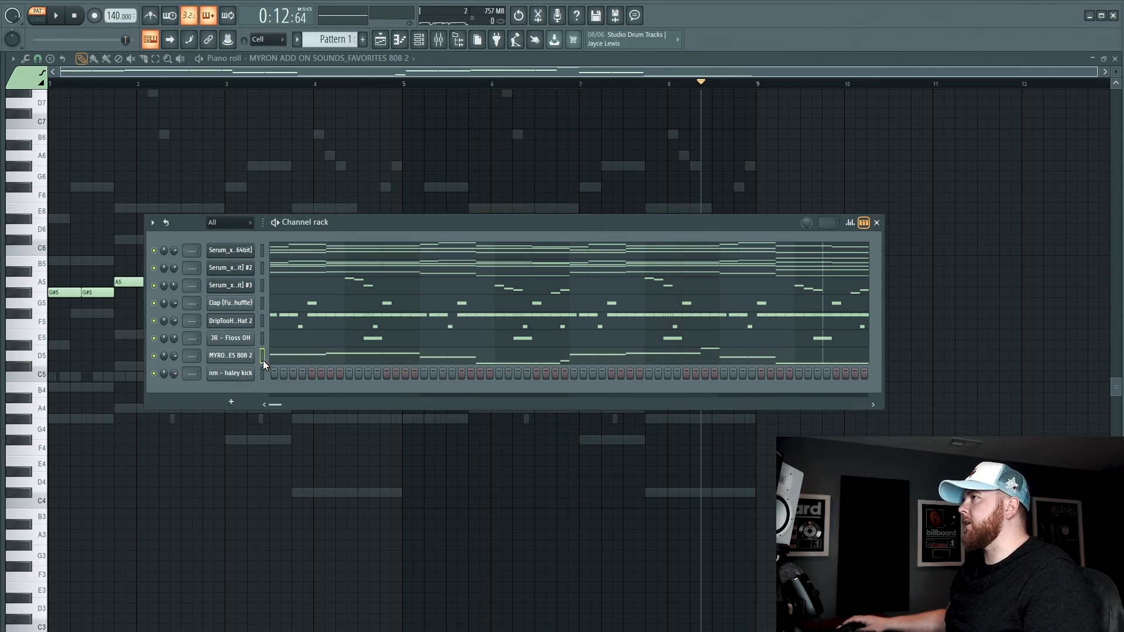
{"action": "left_click", "coordinate": [262, 376]}
{"action": "key", "text": "ctrl+v"}
{"action": "left_click", "coordinate": [314, 376]}
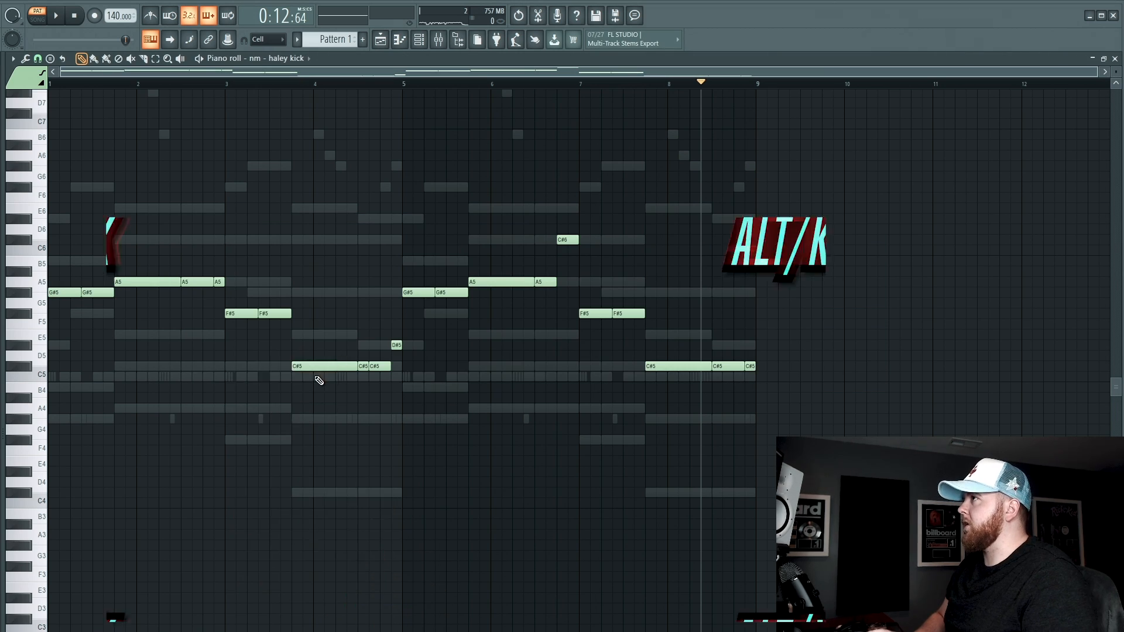
- Limit all kick notes to C5 with the limiter/transposer, and shorten every note to an equal short hit
{"action": "key", "text": "alt+k"}
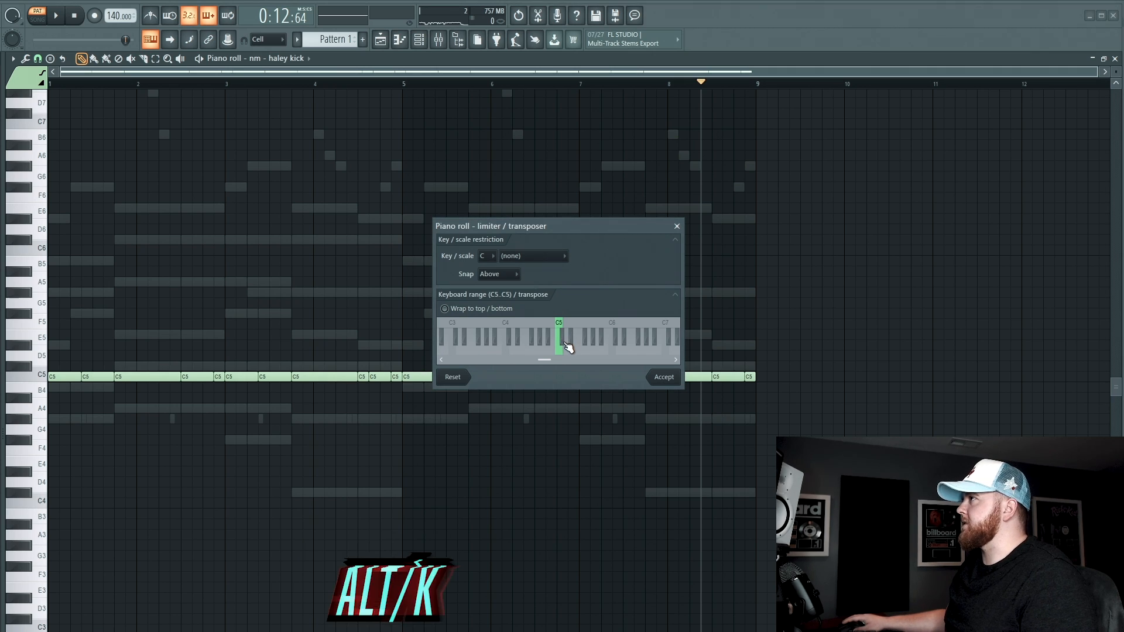
{"action": "left_click", "coordinate": [664, 377]}
{"action": "left_click_drag", "start_coordinate": [141, 357], "coordinate": [545, 404]}
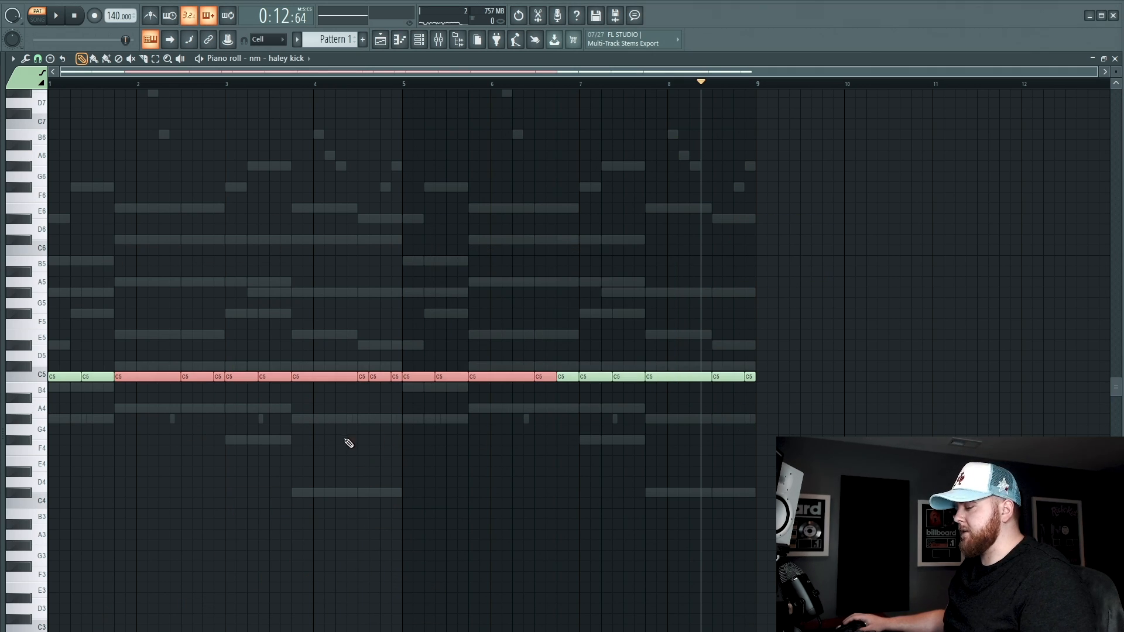
{"action": "scroll", "coordinate": [381, 469], "scroll_direction": "down", "scroll_amount": 3}
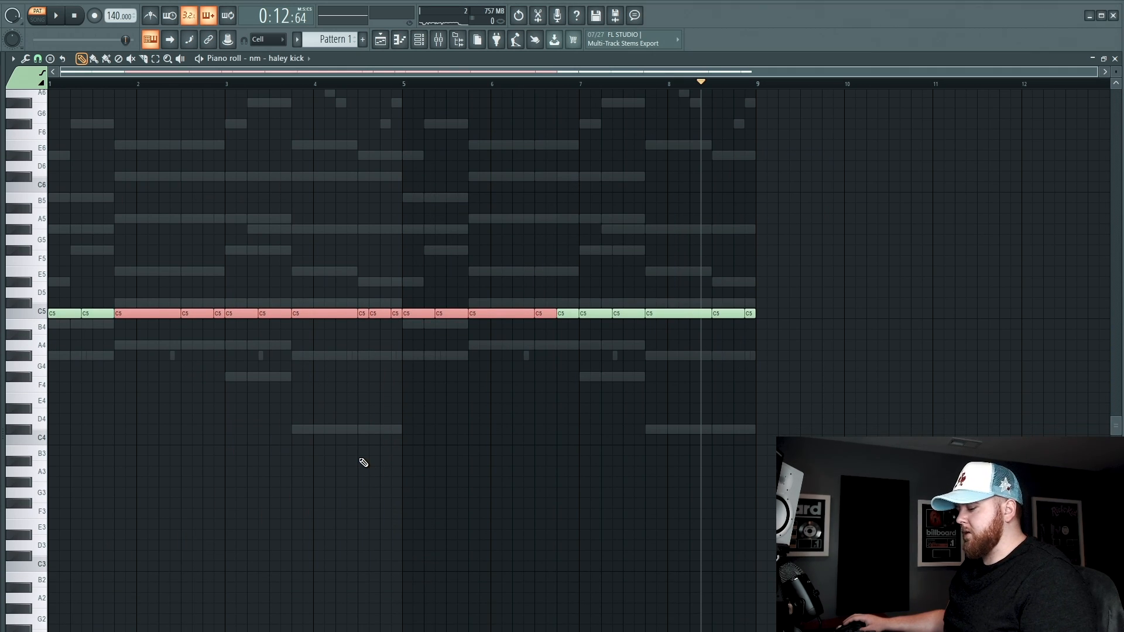
{"action": "key", "text": "ctrl+a"}
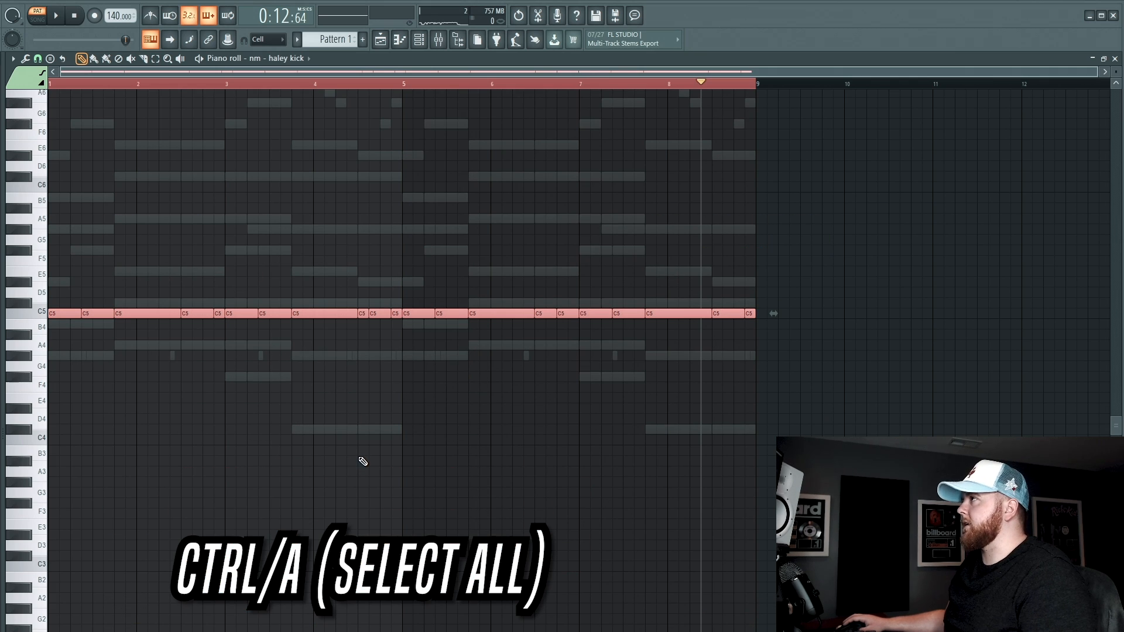
{"action": "key", "text": "shift+d"}
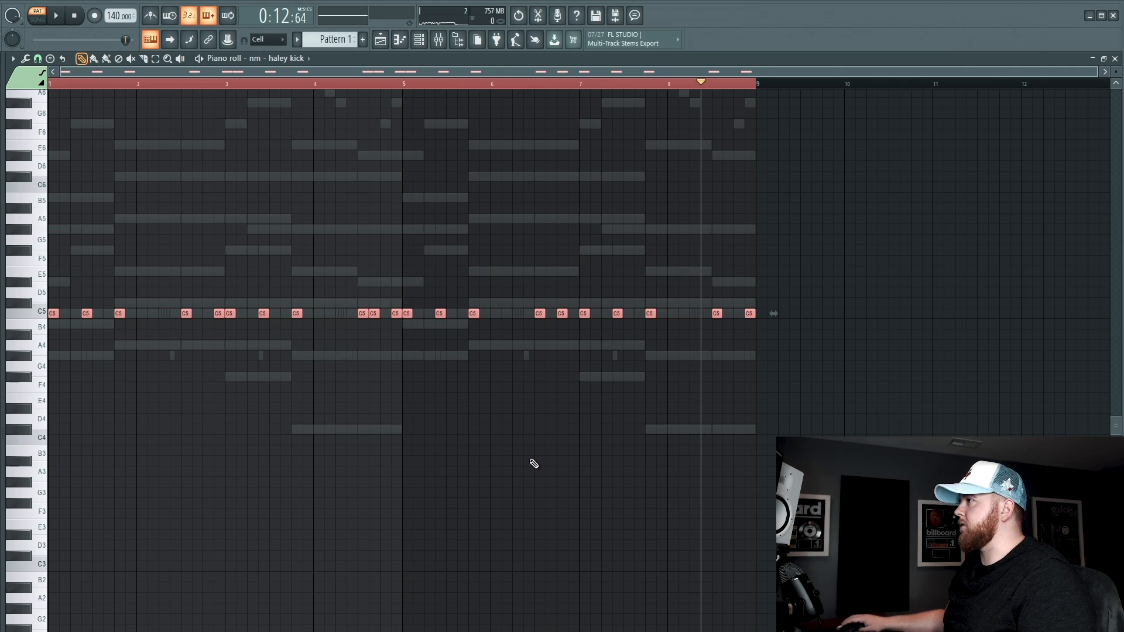
{"action": "left_click_drag", "start_coordinate": [521, 629], "coordinate": [519, 545]}
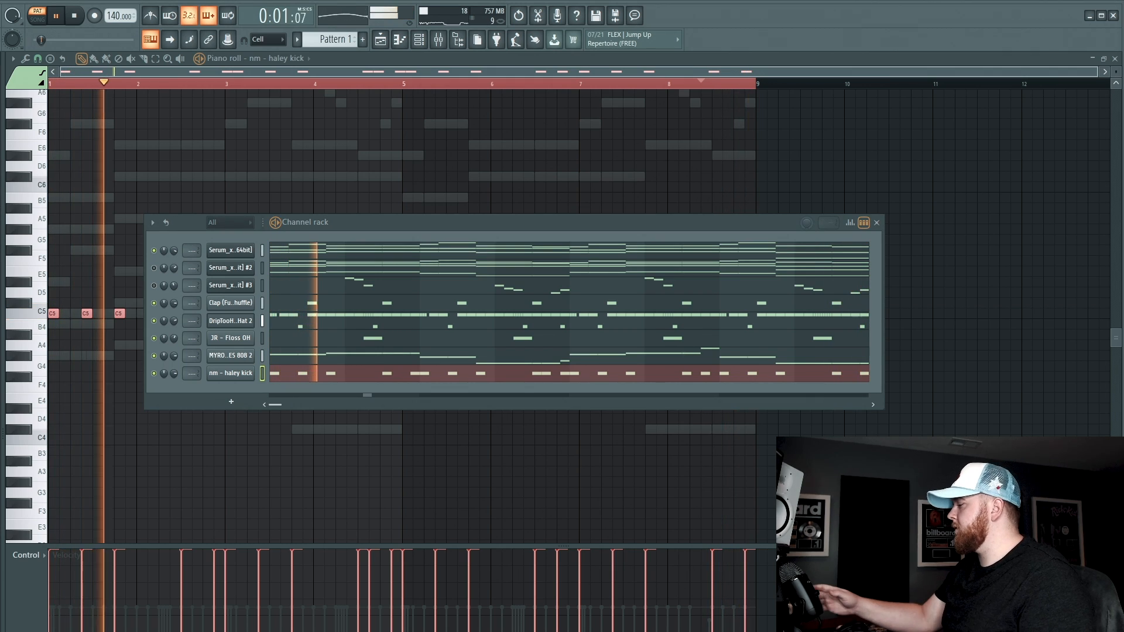
- Add the Sn (London) snare below the kick with four short C5 hits across bars 2 to 4, and duplicate bars 1-4 into bars 5-8
{"action": "key", "text": "space"}
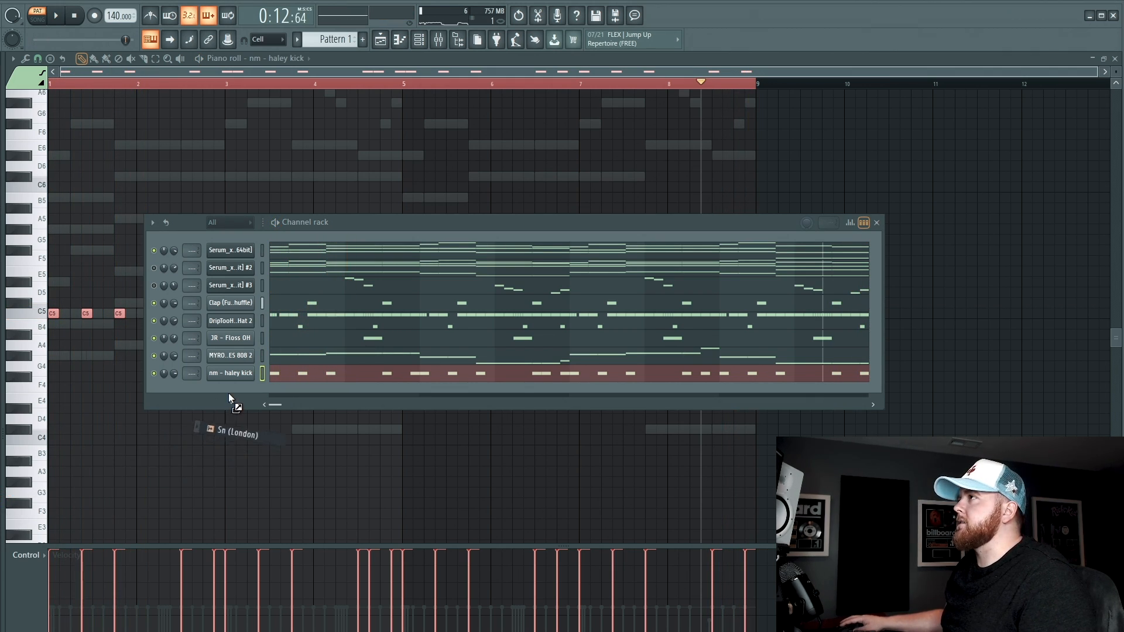
{"action": "left_click_drag", "start_coordinate": [229, 395], "coordinate": [237, 390]}
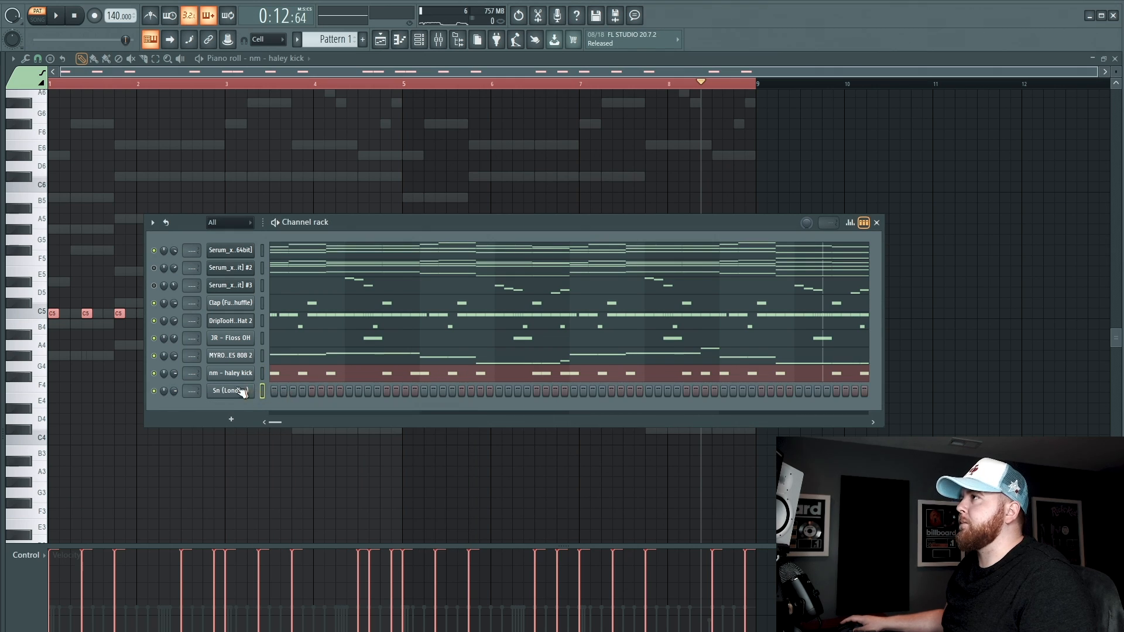
{"action": "right_click", "coordinate": [242, 391]}
{"action": "left_click", "coordinate": [277, 394]}
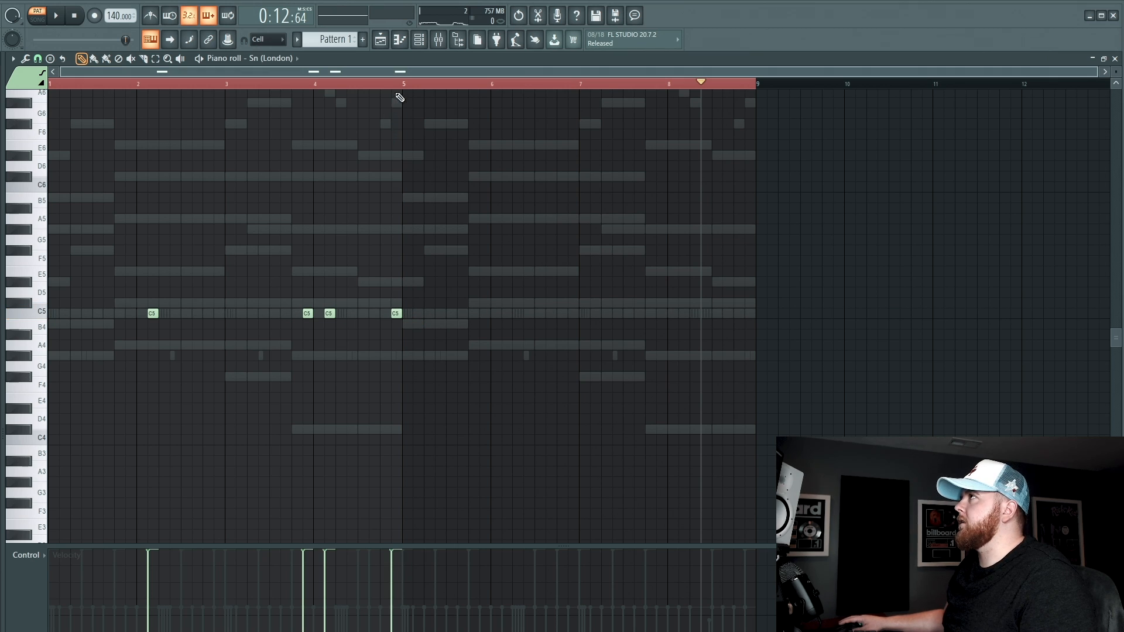
{"action": "left_click_drag", "start_coordinate": [402, 85], "coordinate": [50, 85]}
{"action": "key", "text": "ctrl+b"}
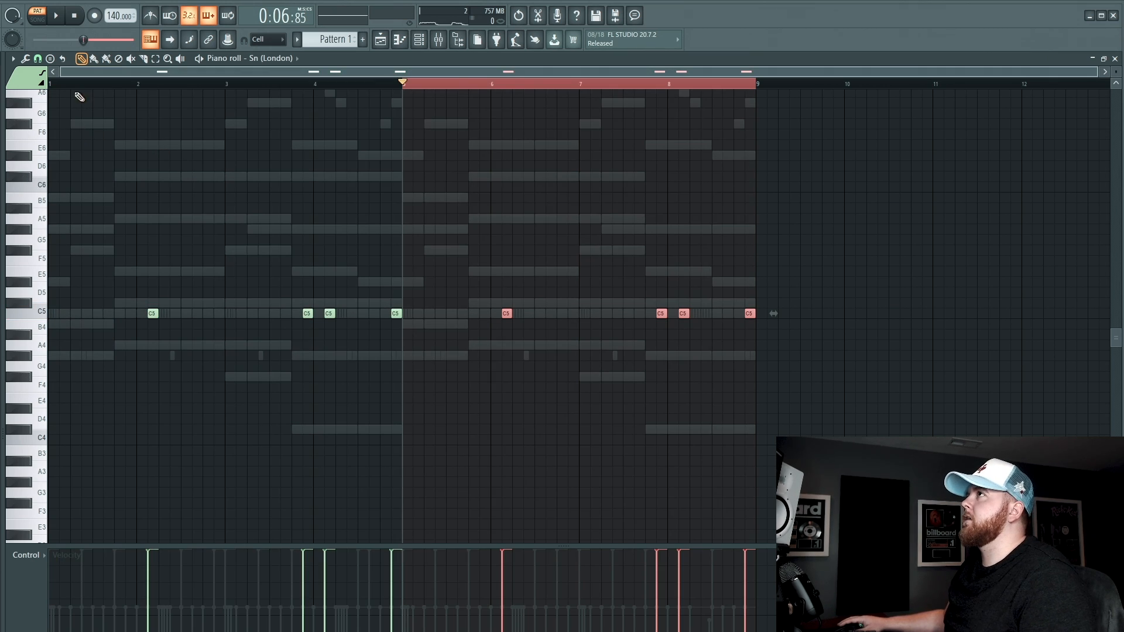
- Lower the velocity of all Sn (London) snare notes and play the pattern from the start
{"action": "left_click", "coordinate": [57, 85]}
{"action": "key", "text": "ctrl+a"}
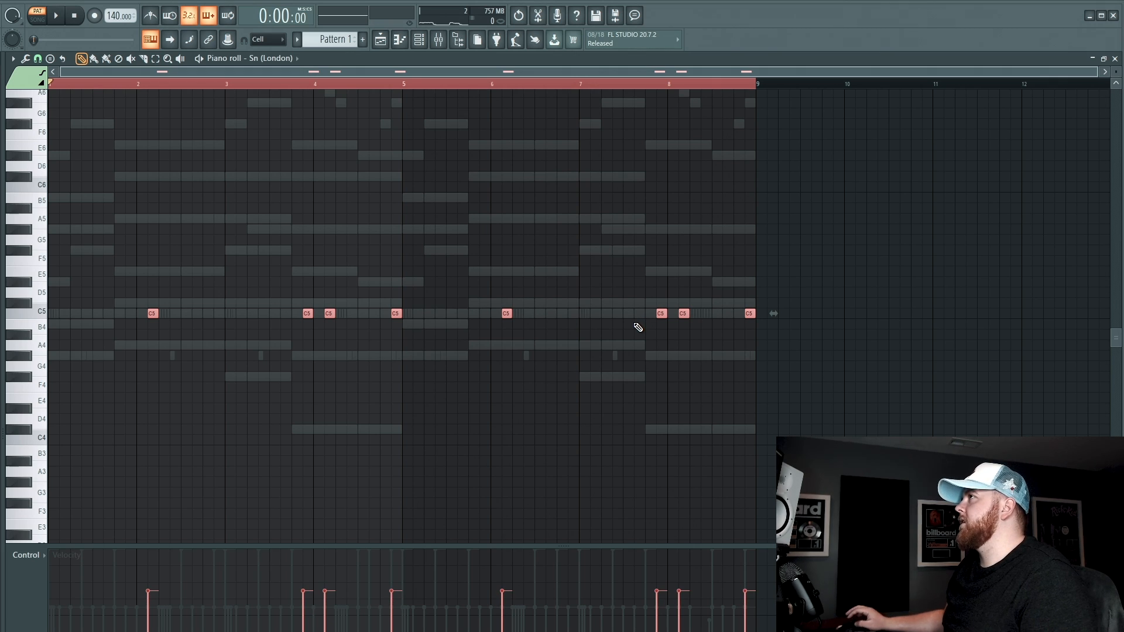
{"action": "key", "text": "F6"}
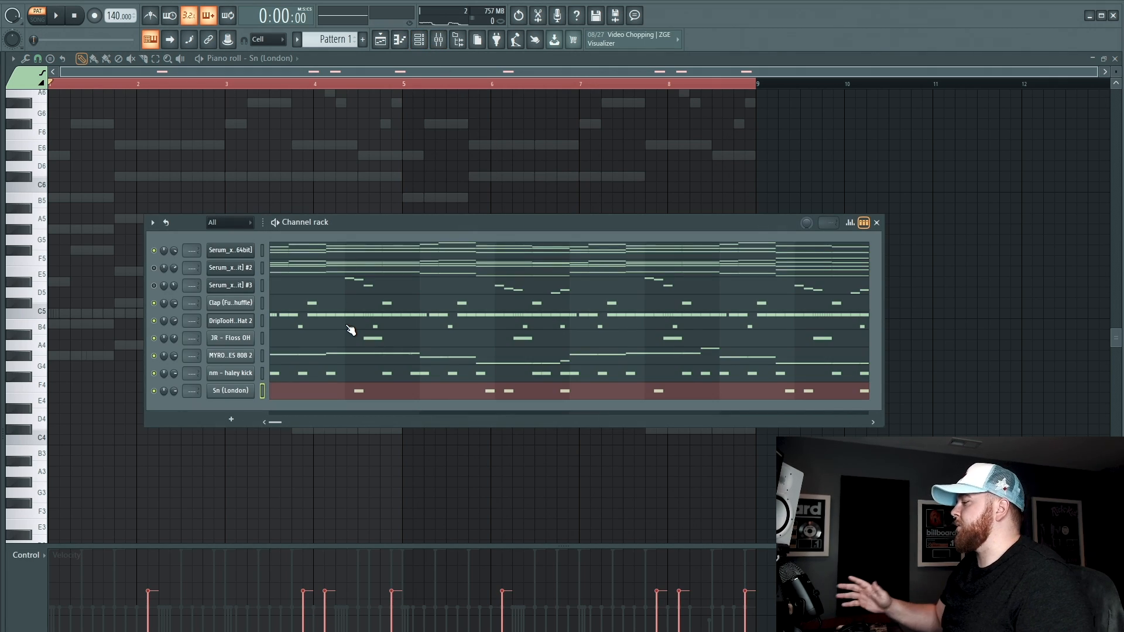
{"action": "key", "text": "space"}
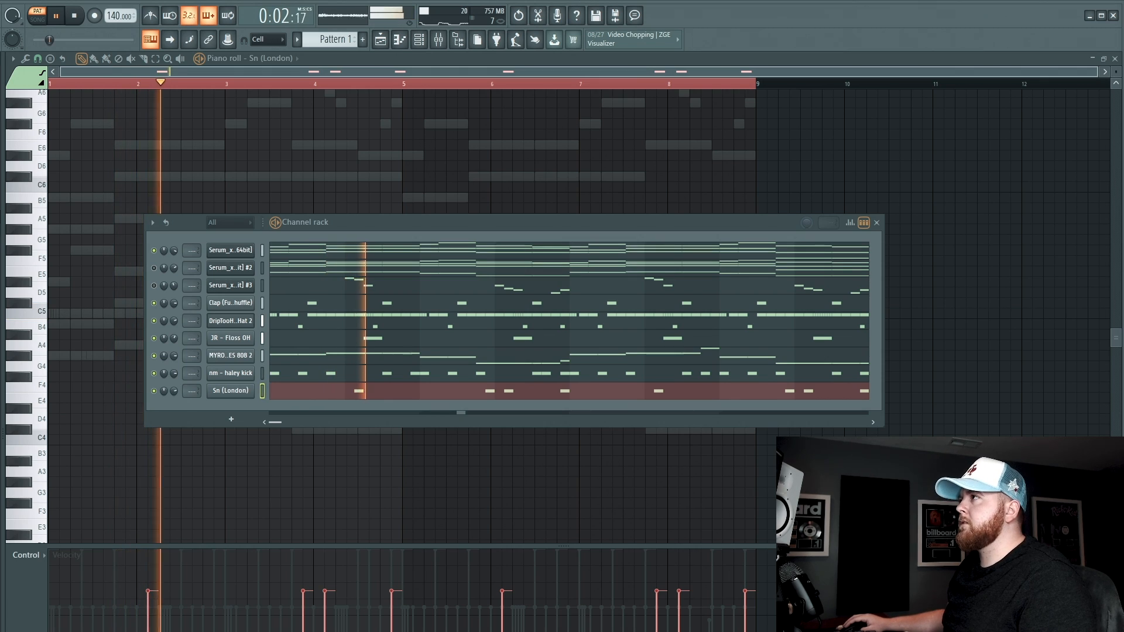
{"action": "key", "text": "space"}
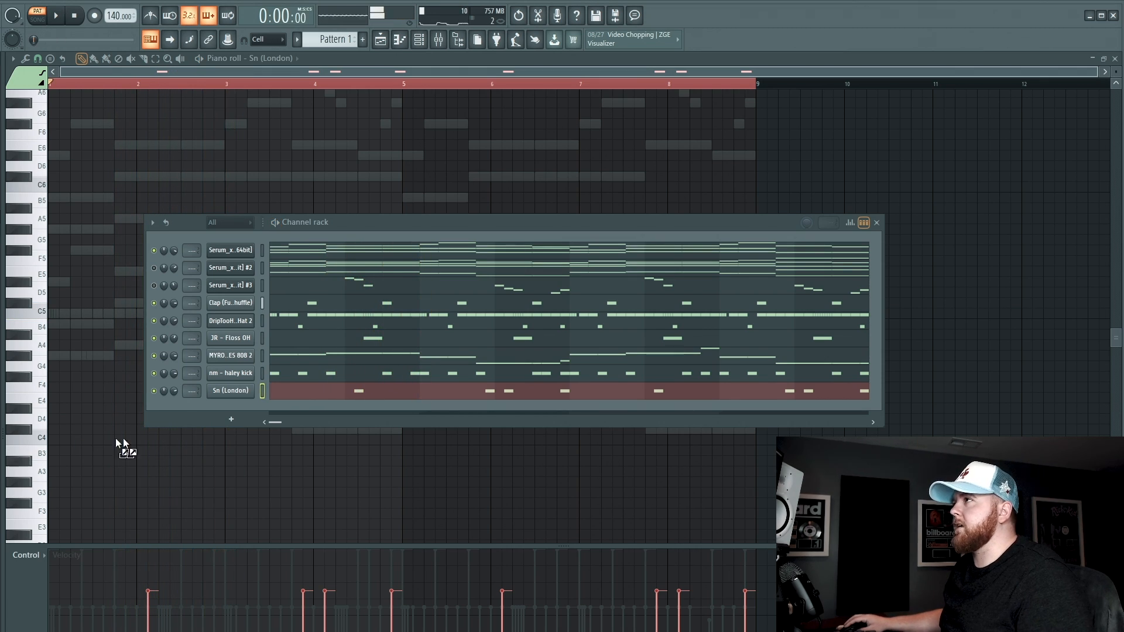
- Add the Cowbell (Tron Cat) sample as a channel below the snare, with single short C5 hits in bars 2 and 6
{"action": "left_click_drag", "start_coordinate": [233, 408], "coordinate": [237, 410]}
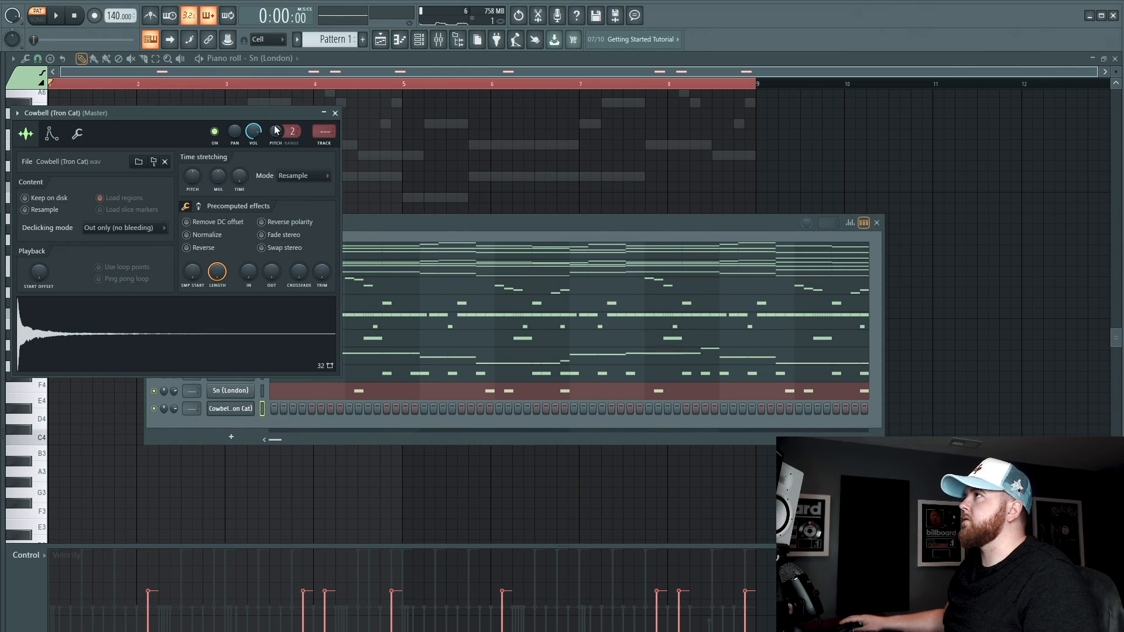
{"action": "left_click", "coordinate": [335, 114]}
{"action": "right_click", "coordinate": [238, 411]}
{"action": "left_click", "coordinate": [280, 404]}
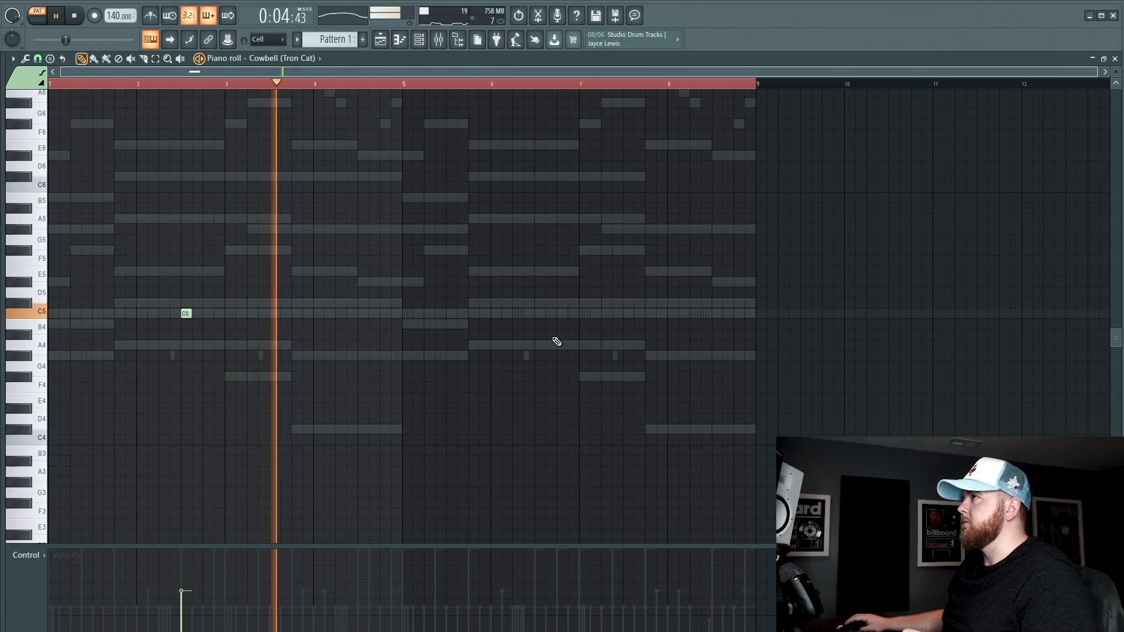
{"action": "left_click", "coordinate": [582, 314]}
{"action": "left_click", "coordinate": [420, 42]}
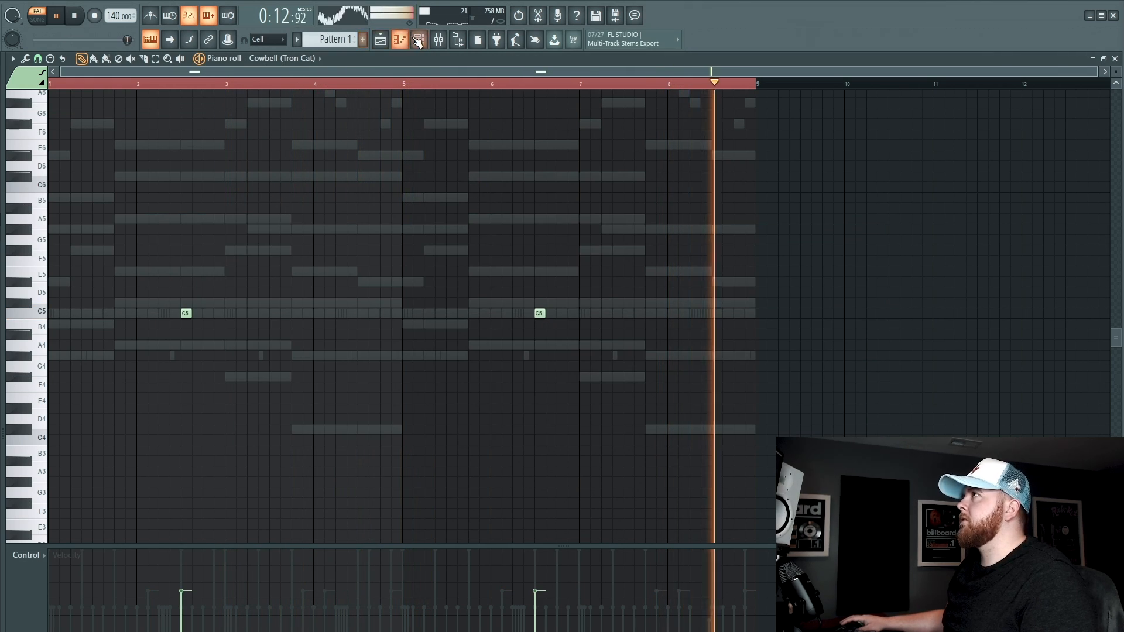
{"action": "left_click", "coordinate": [418, 42]}
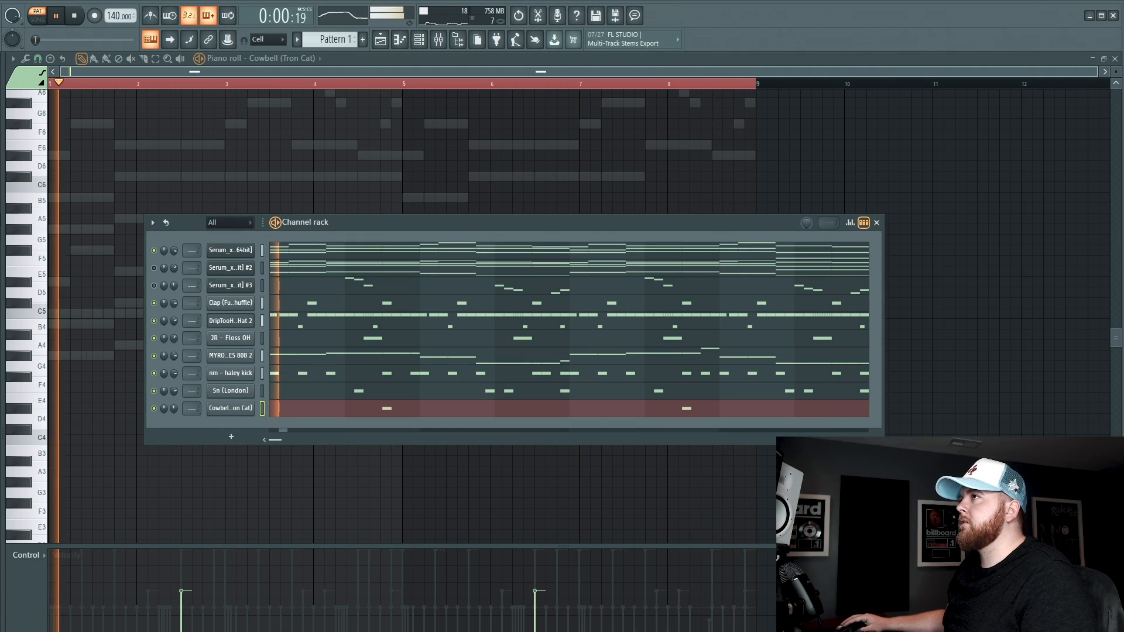
{"action": "key", "text": "space"}
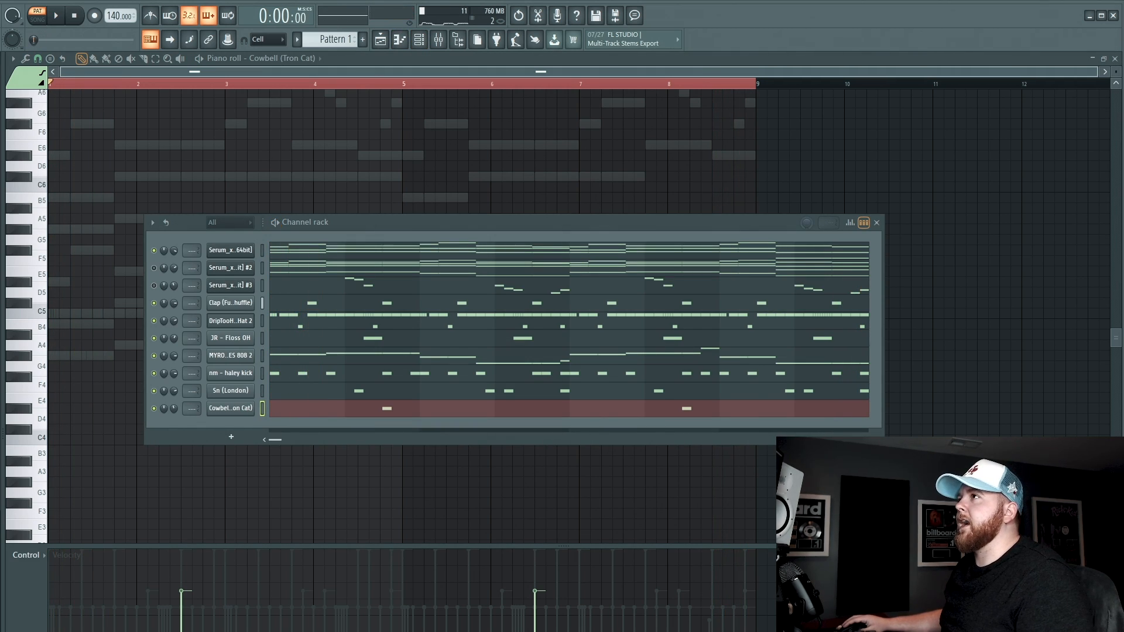
- Add the TBP - Obstruct (Perc) sample as a channel without loop points, and place one hit on its first step
{"action": "left_click_drag", "start_coordinate": [228, 425], "coordinate": [229, 427]}
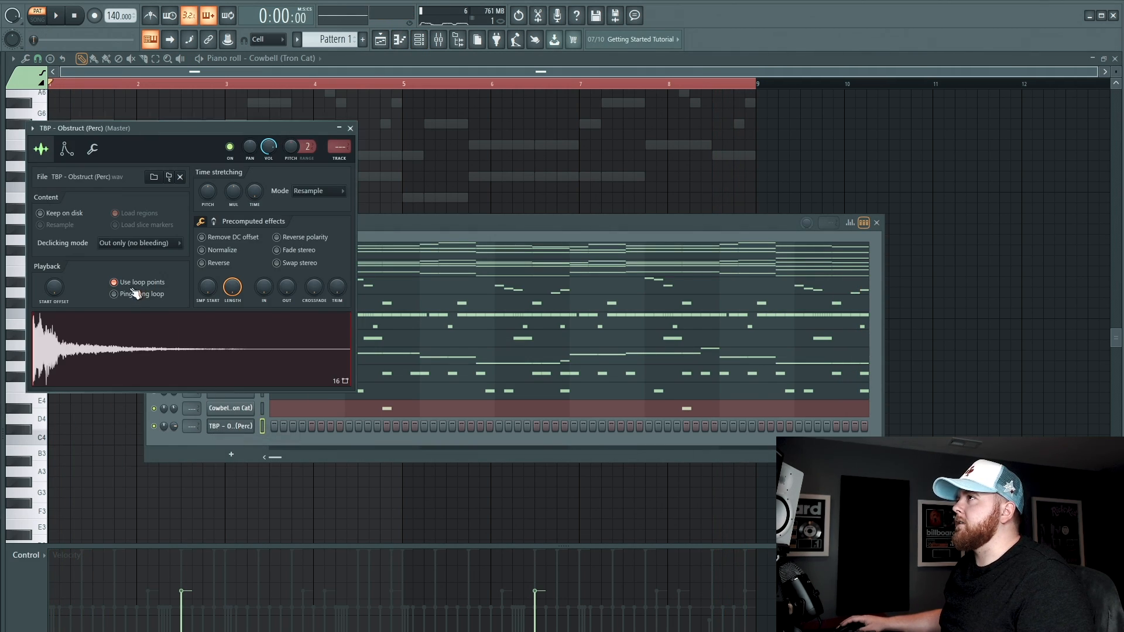
{"action": "right_click", "coordinate": [254, 197]}
{"action": "left_click", "coordinate": [270, 205]}
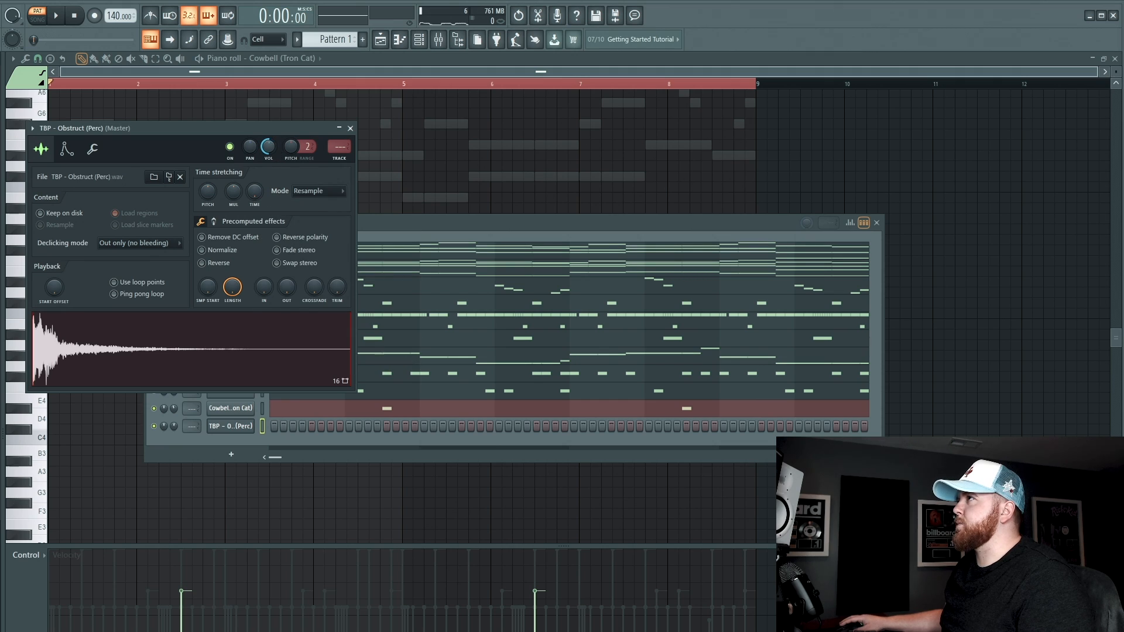
{"action": "left_click", "coordinate": [351, 128]}
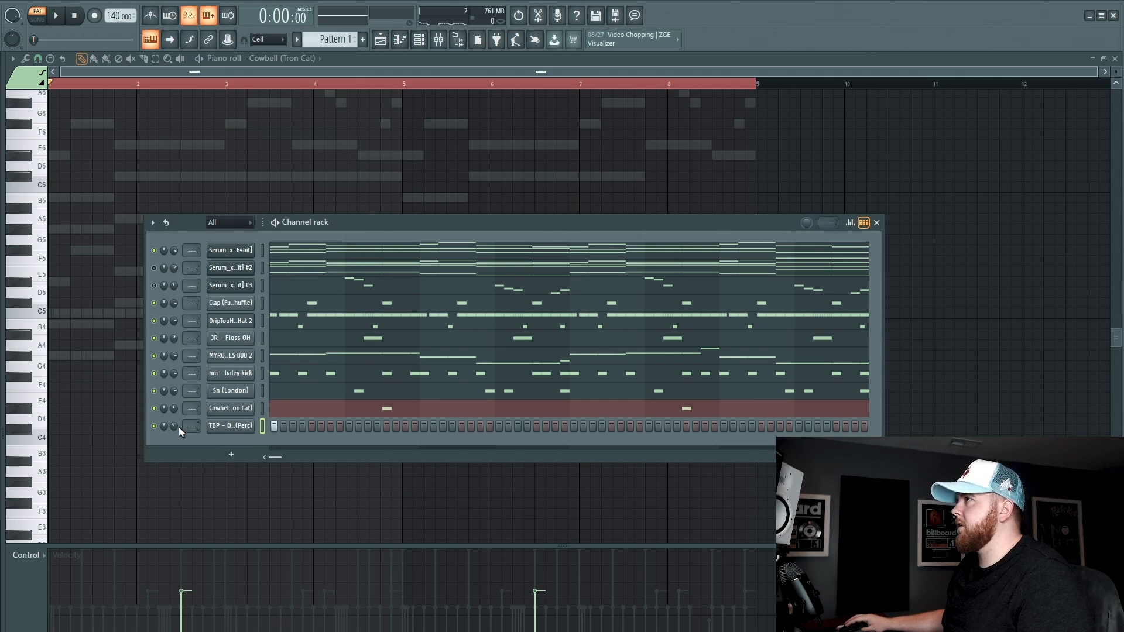
{"action": "key", "text": "space"}
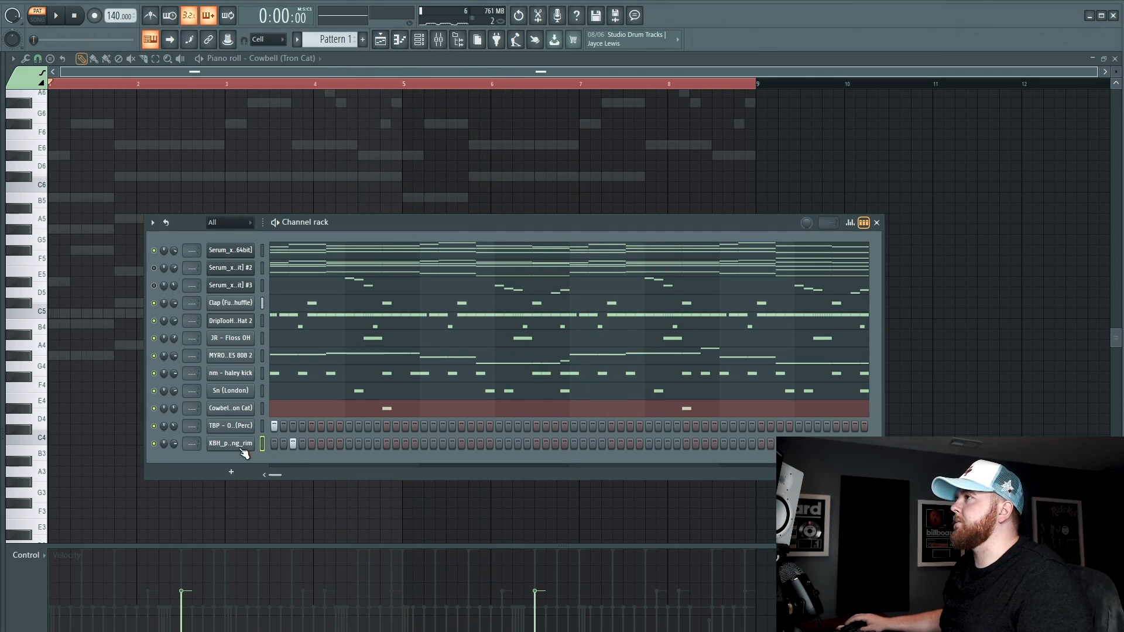
- Give the KBH_percussion_gucci_gang_rim channel one short C5 hit early in bar 1 and another at the same spot in bar 5
{"action": "left_click", "coordinate": [241, 446]}
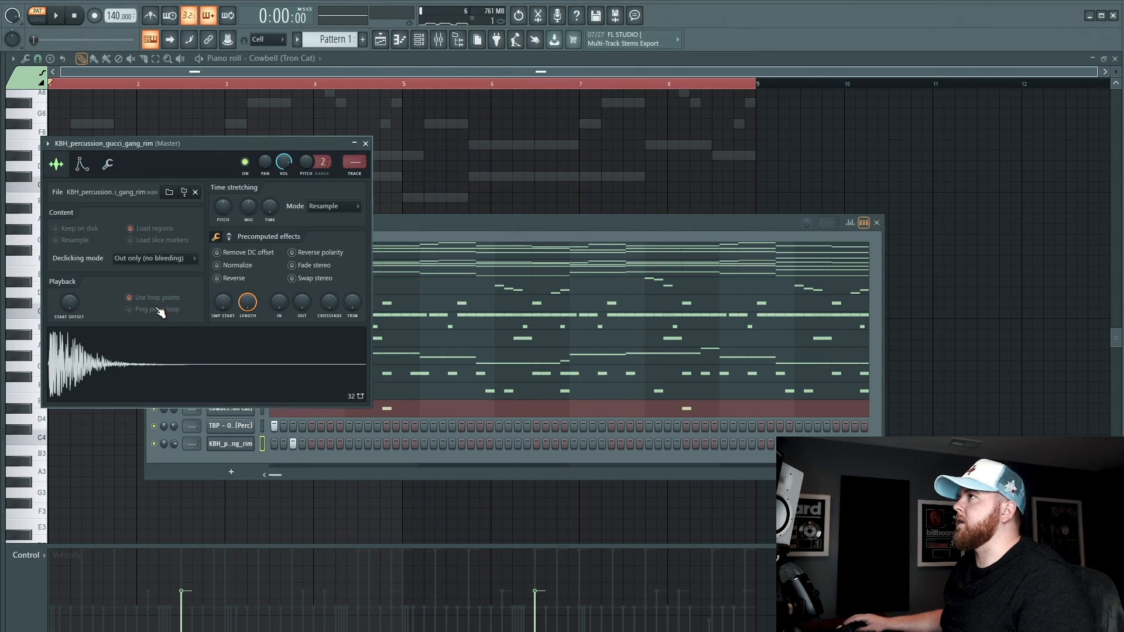
{"action": "key", "text": "space"}
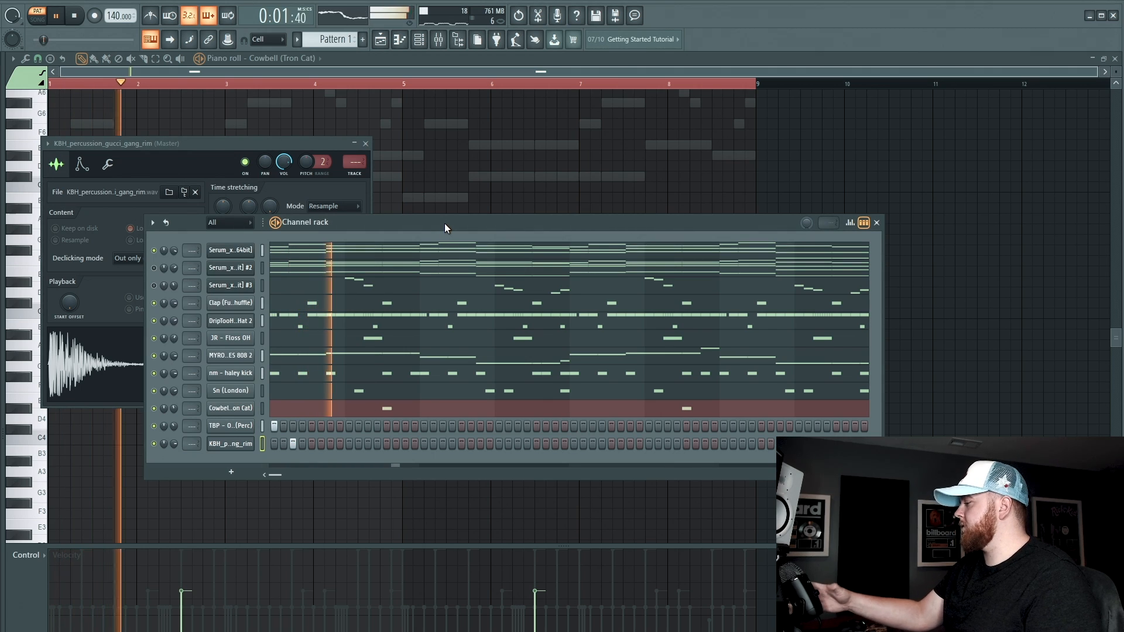
{"action": "right_click", "coordinate": [253, 444]}
{"action": "left_click", "coordinate": [272, 444]}
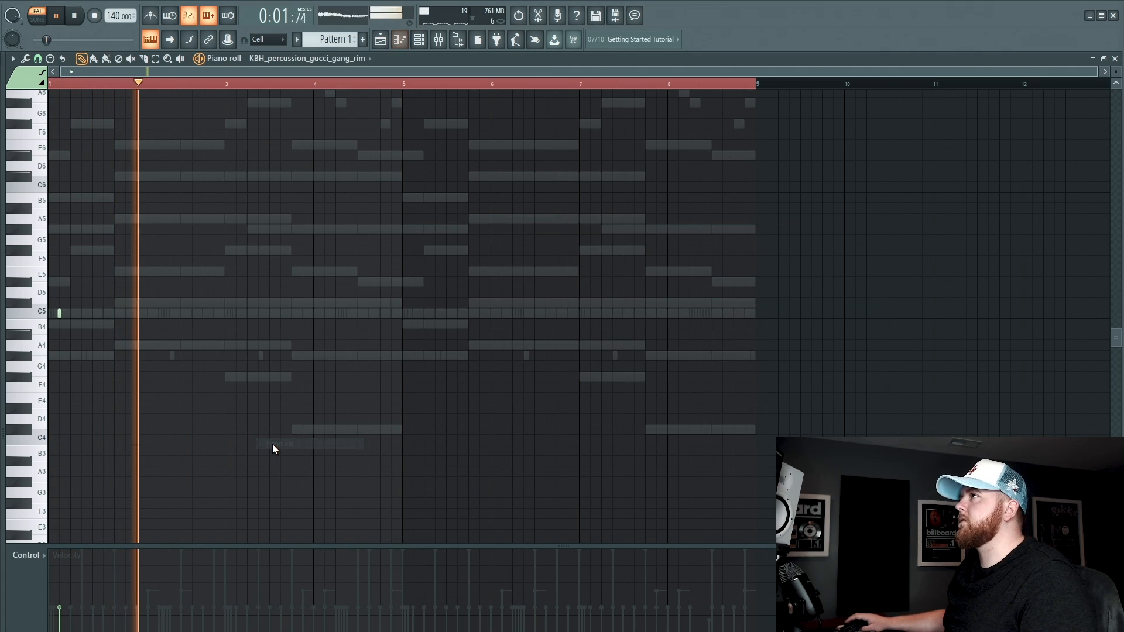
{"action": "left_click", "coordinate": [417, 313]}
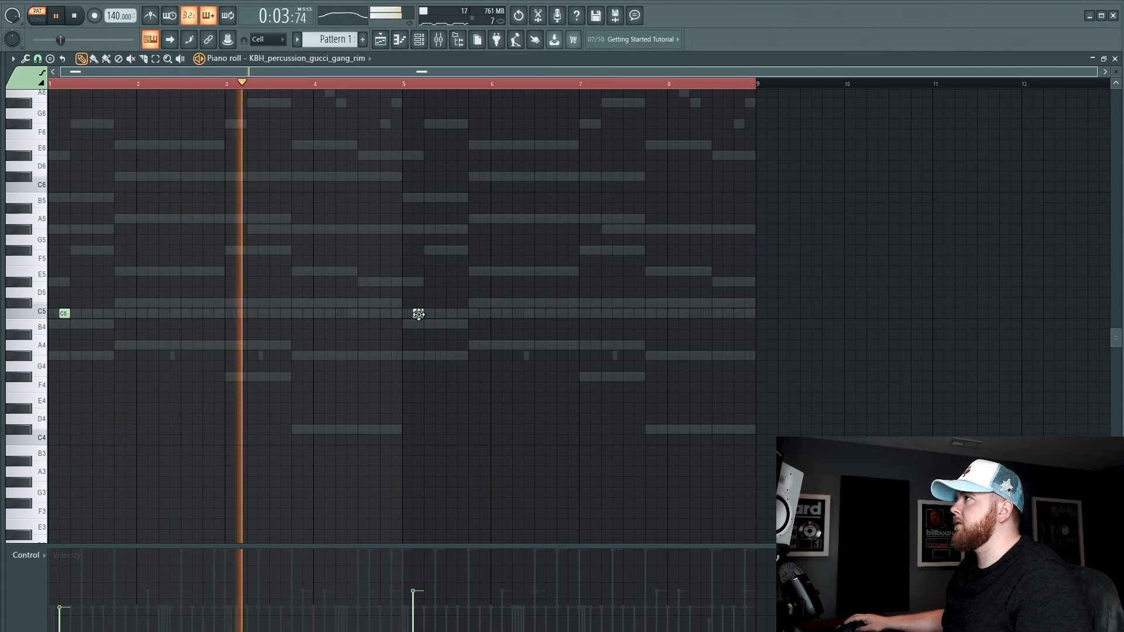
{"action": "left_click", "coordinate": [420, 41]}
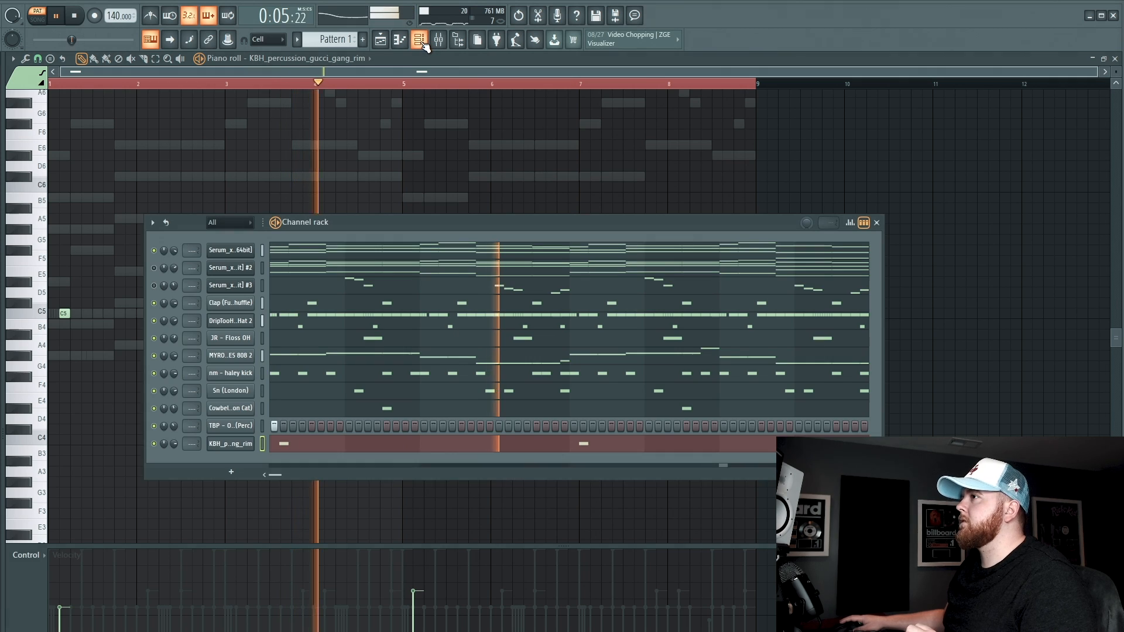
- Lower the velocity of the bar 5 rim hit to match the one in bar 1
{"action": "left_click", "coordinate": [459, 75]}
{"action": "key", "text": "ctrl+a"}
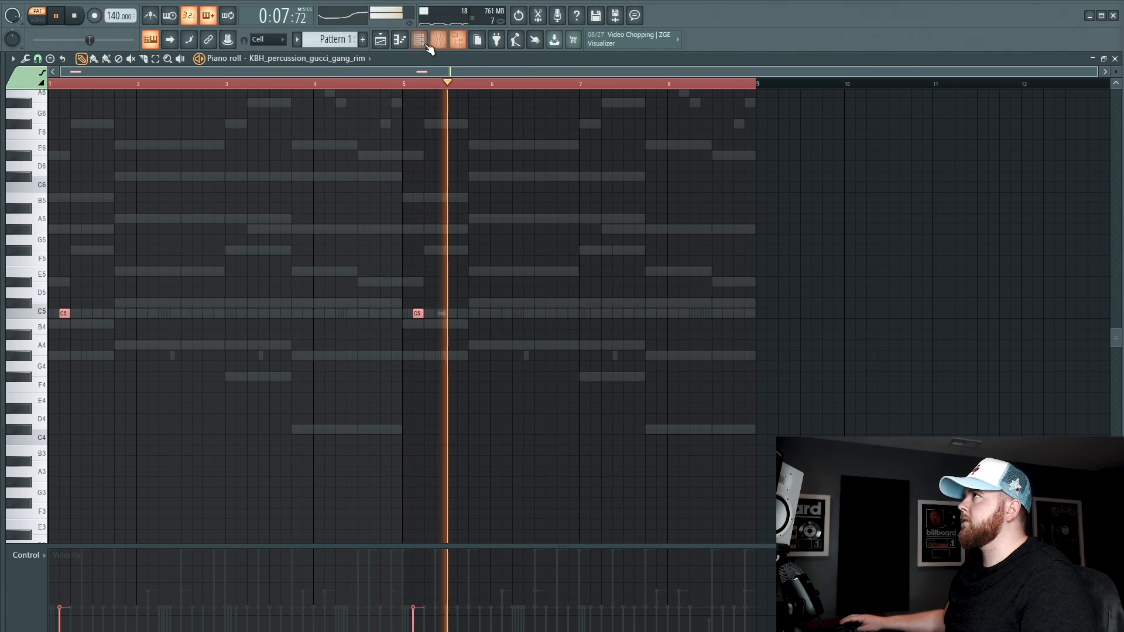
{"action": "left_click", "coordinate": [420, 41]}
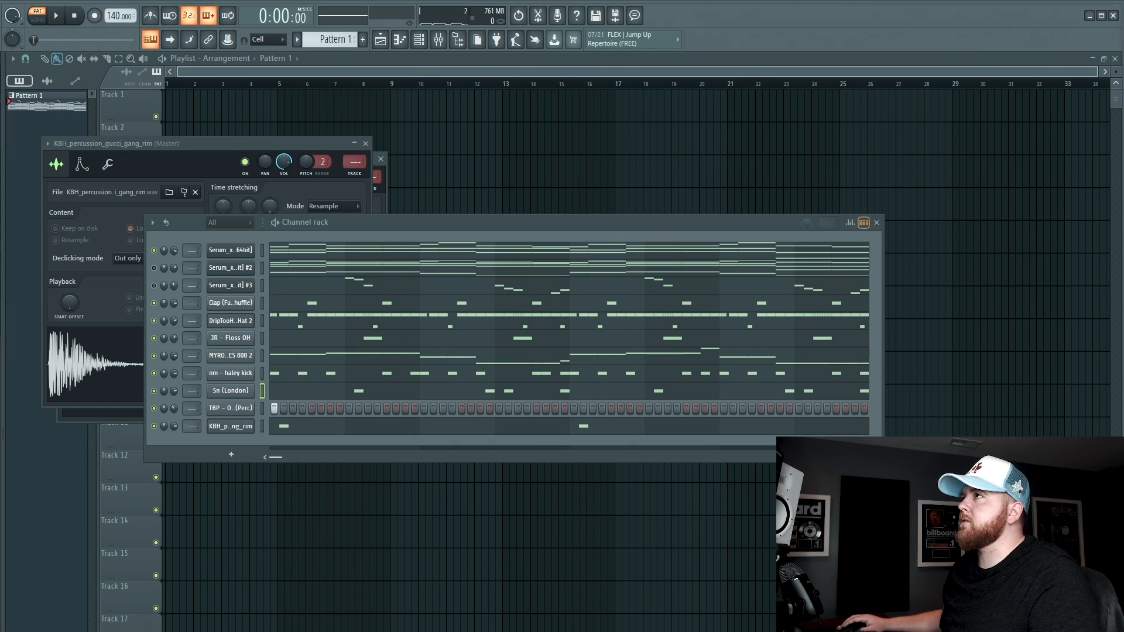
- Split Pattern 1 by channel and place all the resulting patterns on playlist tracks 1 to 11 from bar 1
{"action": "left_click", "coordinate": [380, 41]}
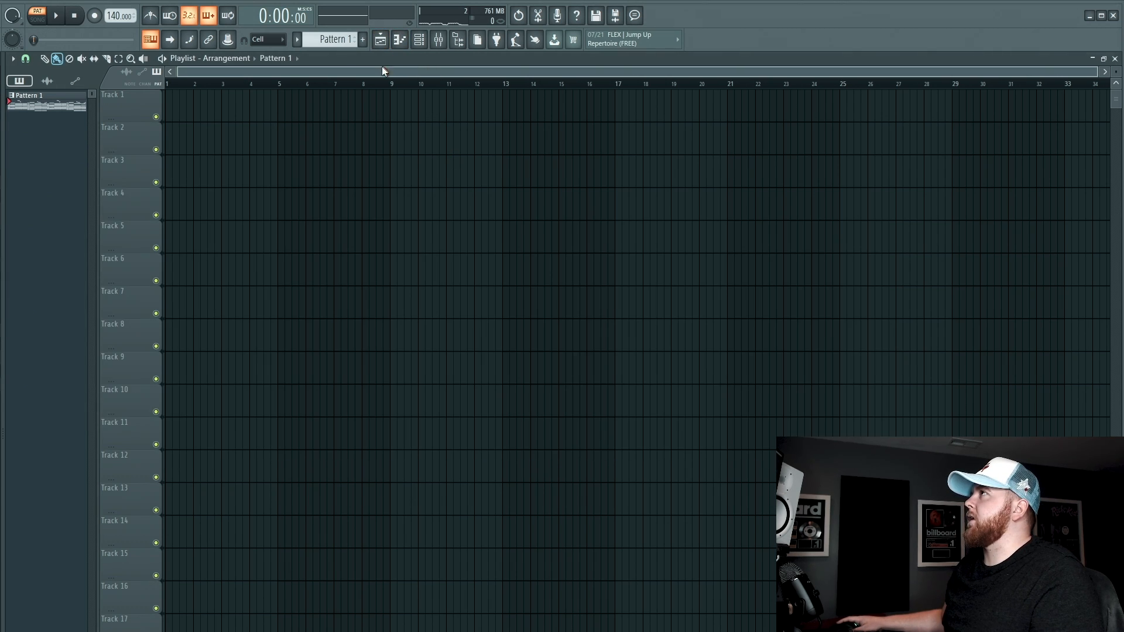
{"action": "left_click", "coordinate": [321, 42]}
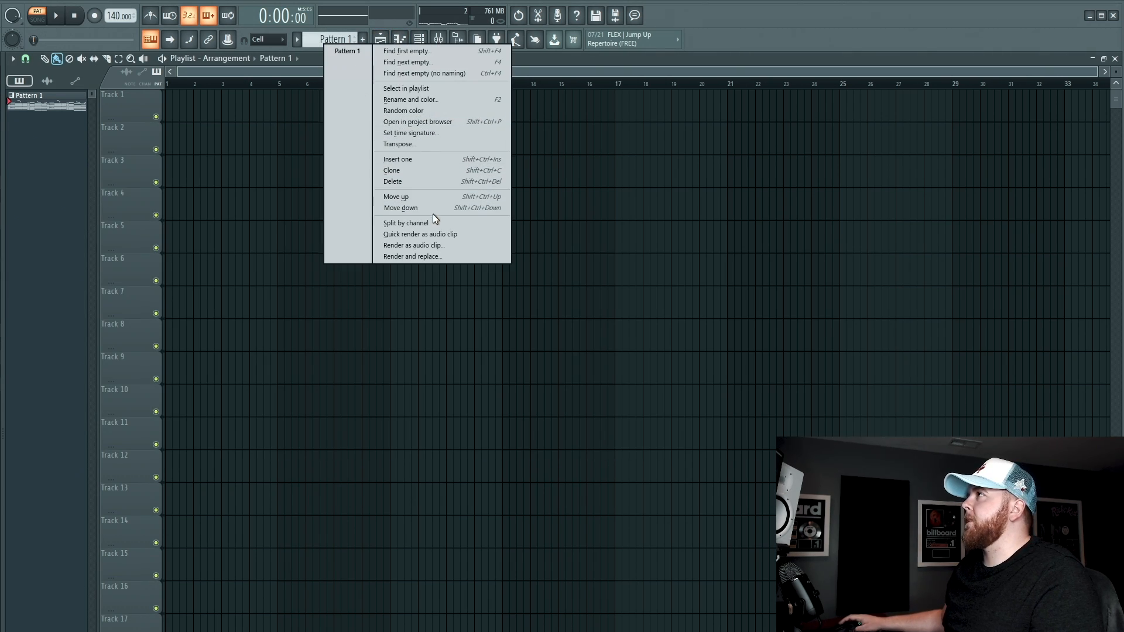
{"action": "left_click", "coordinate": [406, 223]}
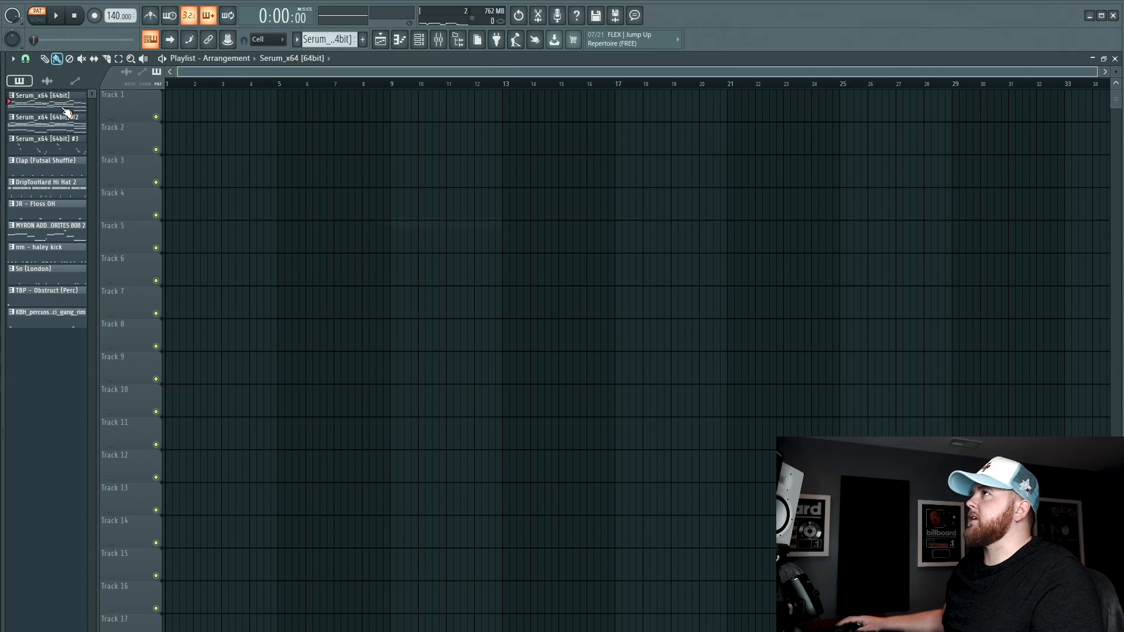
{"action": "left_click", "coordinate": [73, 327], "text": "shift"}
{"action": "left_click_drag", "start_coordinate": [43, 110], "coordinate": [186, 108]}
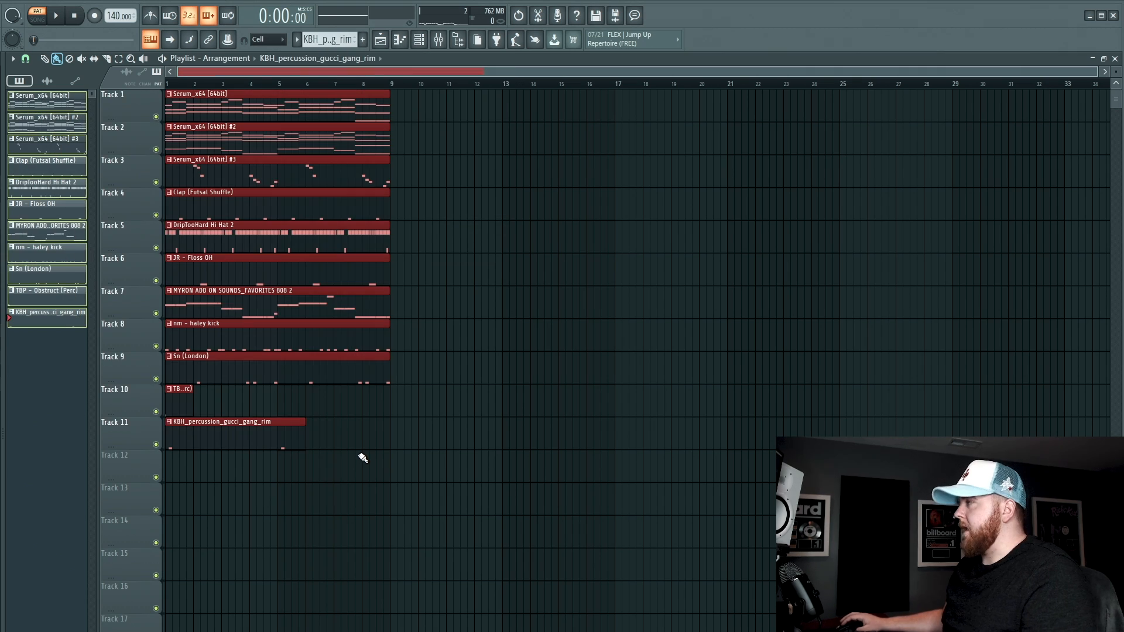
- Duplicate the whole eight-bar block of clips nine times, end to end along the playlist
{"action": "key", "text": "ctrl+b"}
{"action": "key", "text": "ctrl+b"}
{"action": "key", "text": "ctrl+b"}
{"action": "key", "text": "ctrl+b"}
{"action": "key", "text": "ctrl+b"}
{"action": "key", "text": "ctrl+b"}
{"action": "key", "text": "ctrl+b"}
{"action": "key", "text": "ctrl+b"}
{"action": "key", "text": "ctrl+b"}
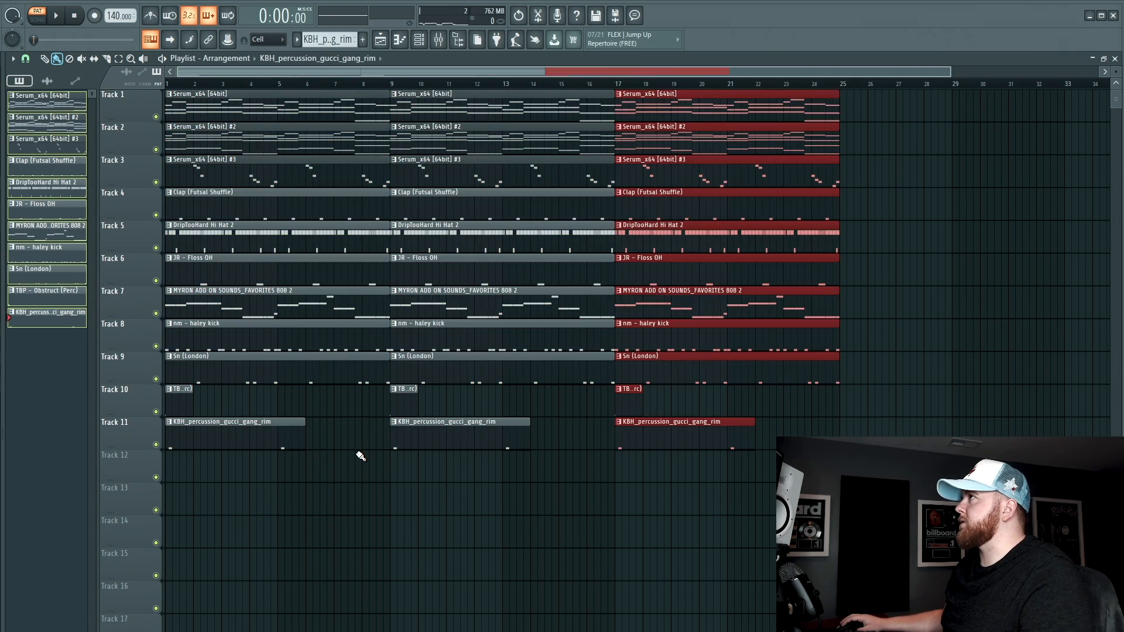
{"action": "scroll", "coordinate": [180, 356], "scroll_direction": "up", "scroll_amount": 6}
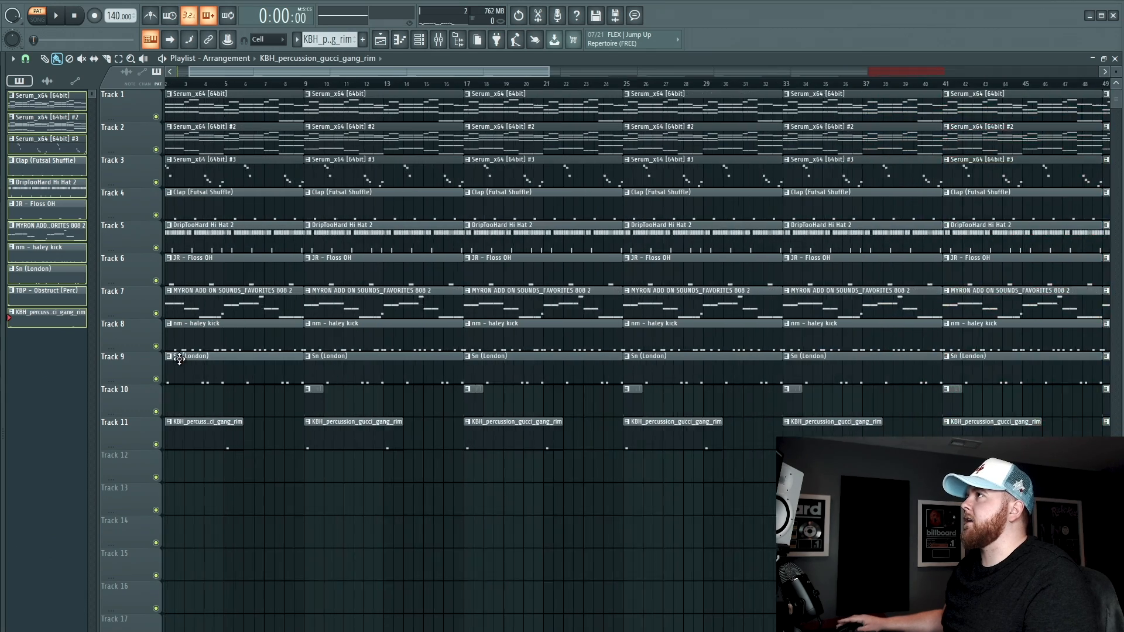
{"action": "left_click_drag", "start_coordinate": [234, 72], "coordinate": [167, 69]}
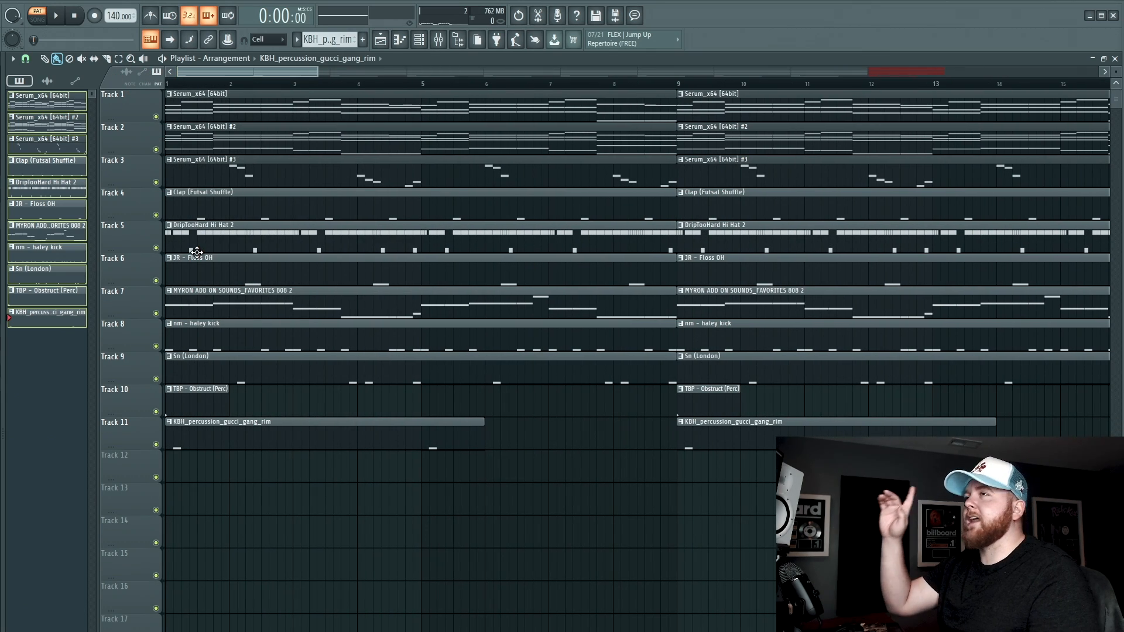
- Switch to song mode and clear bars 1 to 8 of every clip except Serum #2 on track 2
{"action": "left_click", "coordinate": [170, 94]}
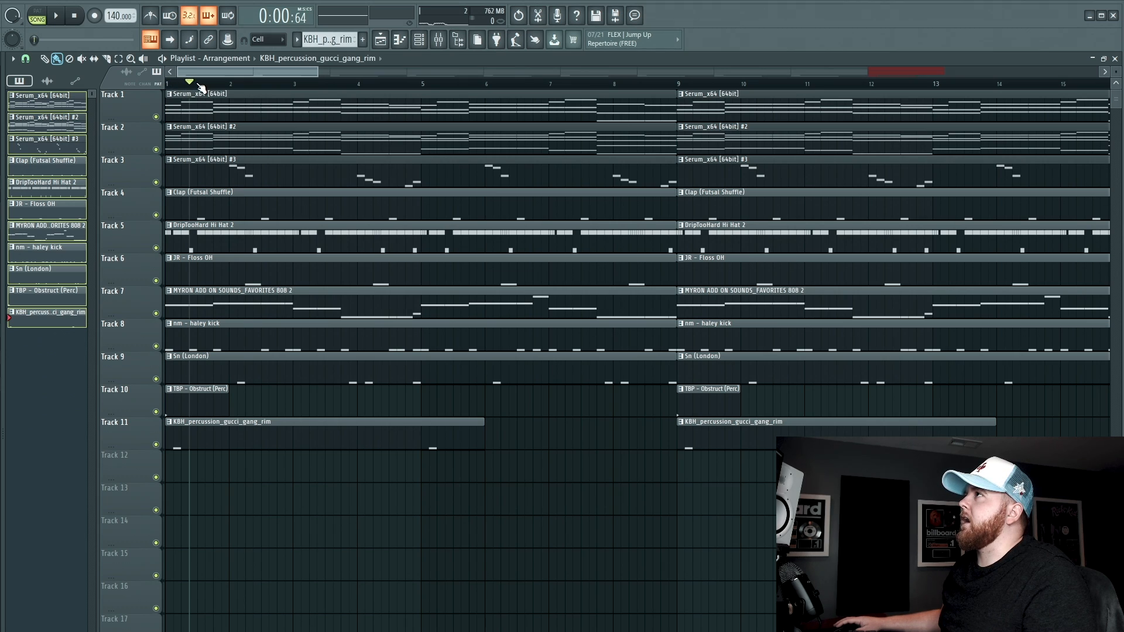
{"action": "right_click", "coordinate": [206, 94]}
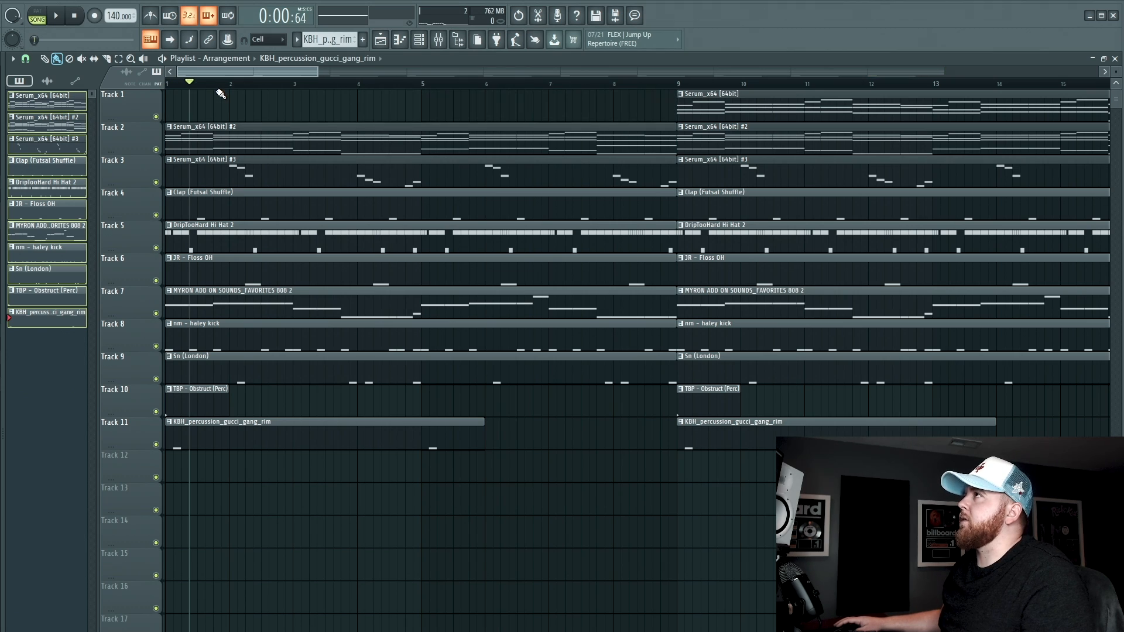
{"action": "key", "text": "ctrl+z"}
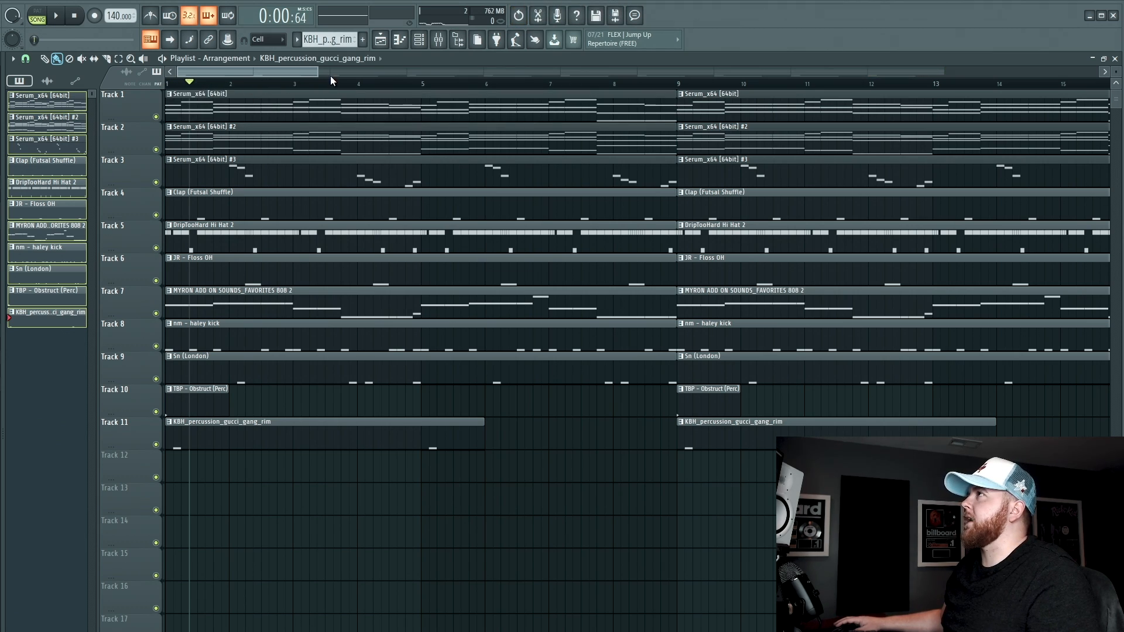
{"action": "left_click", "coordinate": [128, 73]}
{"action": "right_click", "coordinate": [241, 140]}
{"action": "key", "text": "space"}
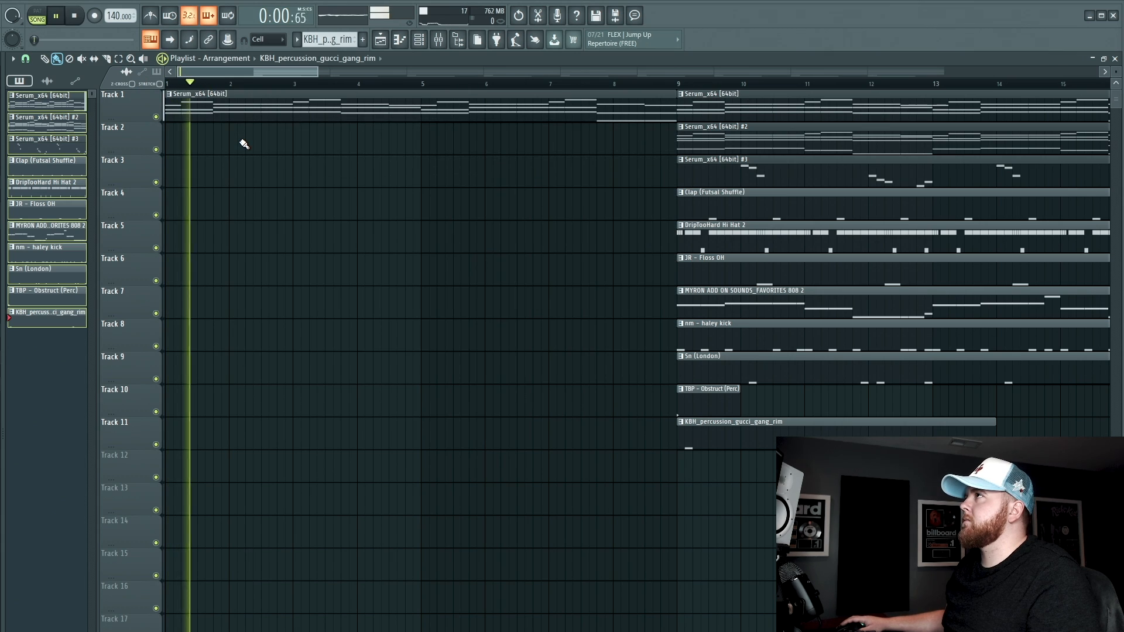
{"action": "key", "text": "ctrl+z"}
{"action": "right_click", "coordinate": [231, 110]}
- Play the arrangement from bar 1 into the full beat, trying the first Serum pattern on track 1 in bars 1 to 8
{"action": "key", "text": "space"}
{"action": "key", "text": "space"}
{"action": "key", "text": "space"}
{"action": "key", "text": "F6"}
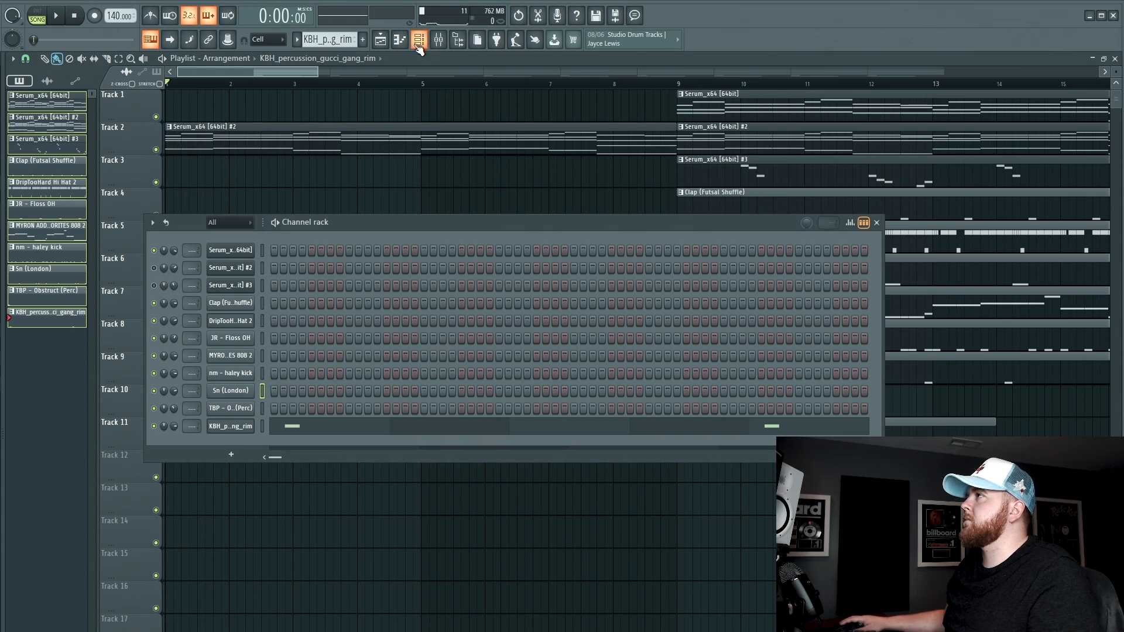
{"action": "key", "text": "space"}
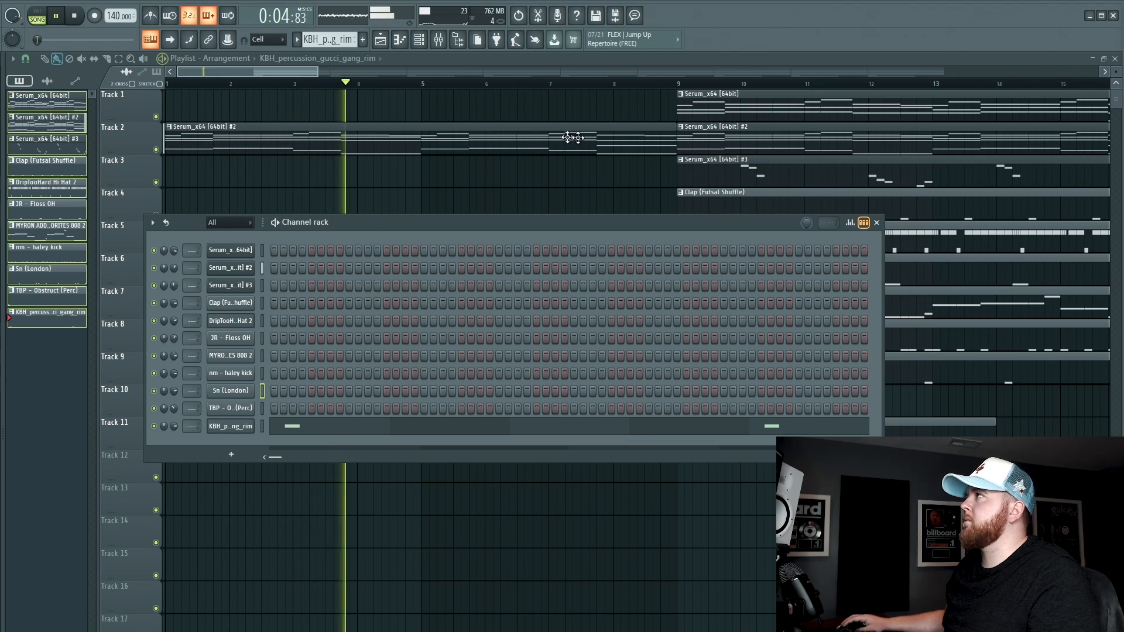
{"action": "left_click", "coordinate": [731, 109]}
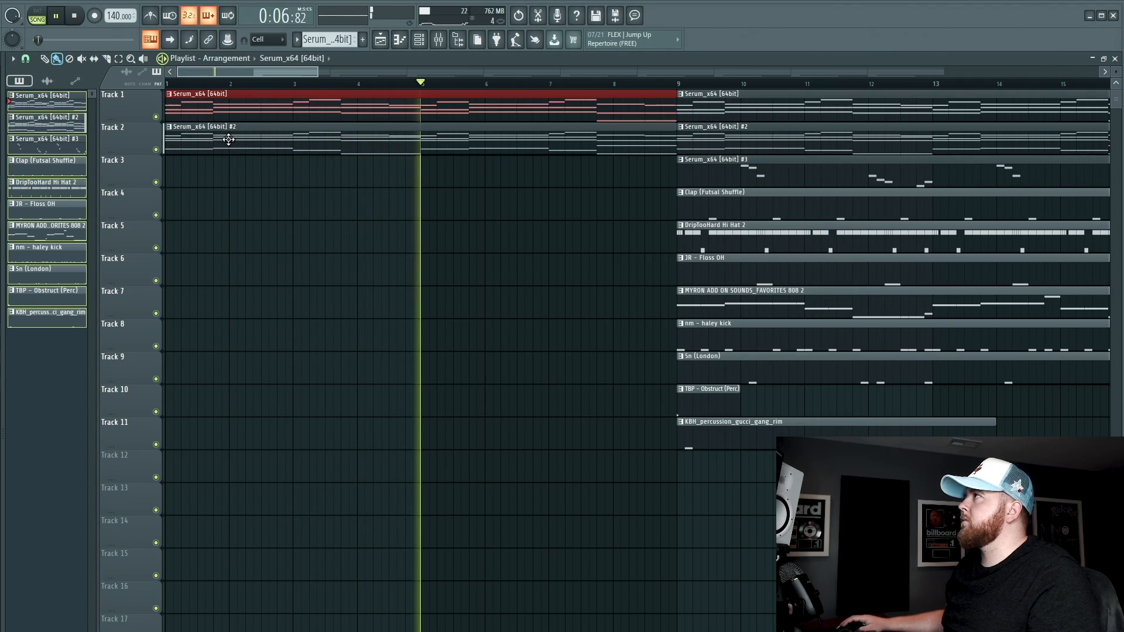
{"action": "scroll", "coordinate": [485, 290], "scroll_direction": "down", "scroll_amount": 4, "text": "ctrl"}
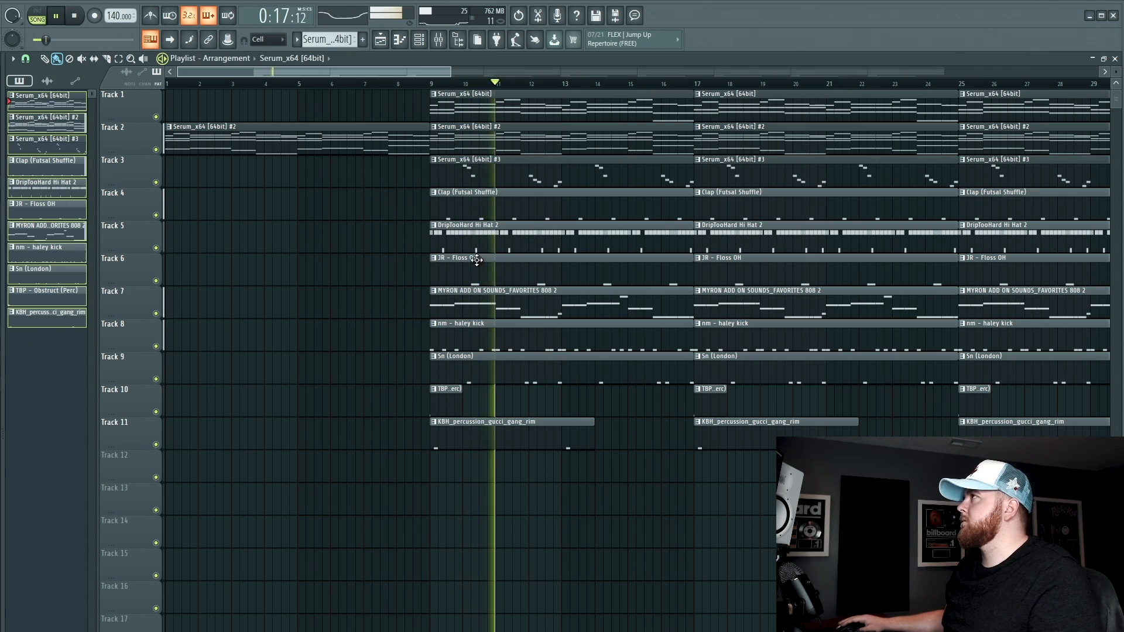
- Stop playback and add a time marker named Introi at the start of the playlist
{"action": "scroll", "coordinate": [447, 315], "scroll_direction": "down", "scroll_amount": 4, "text": "ctrl"}
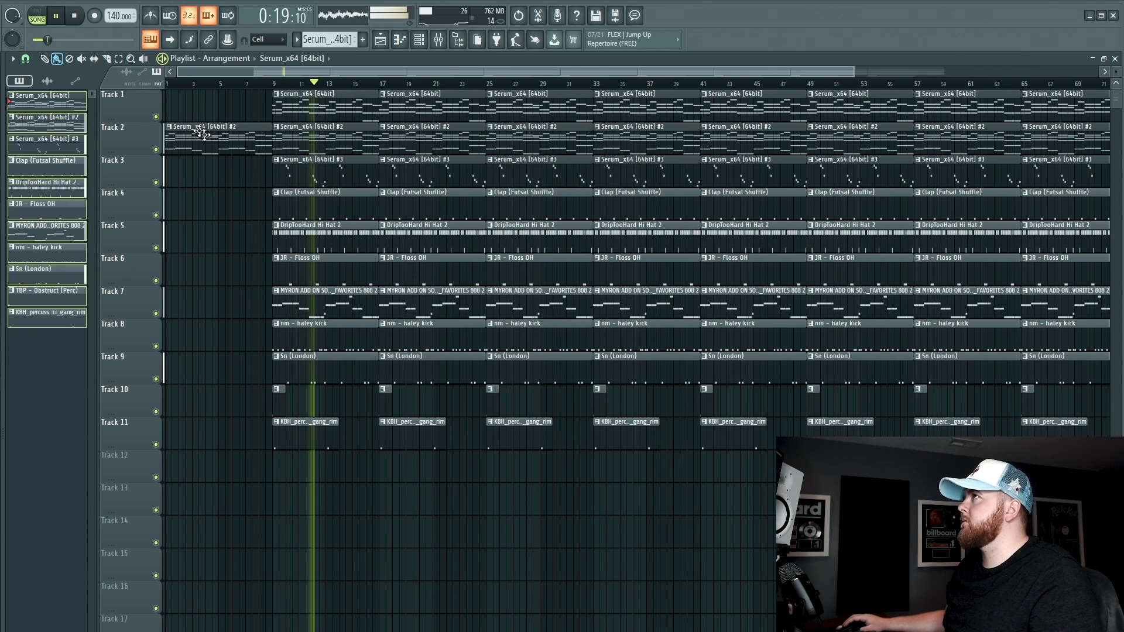
{"action": "key", "text": "space"}
{"action": "left_click", "coordinate": [12, 58]}
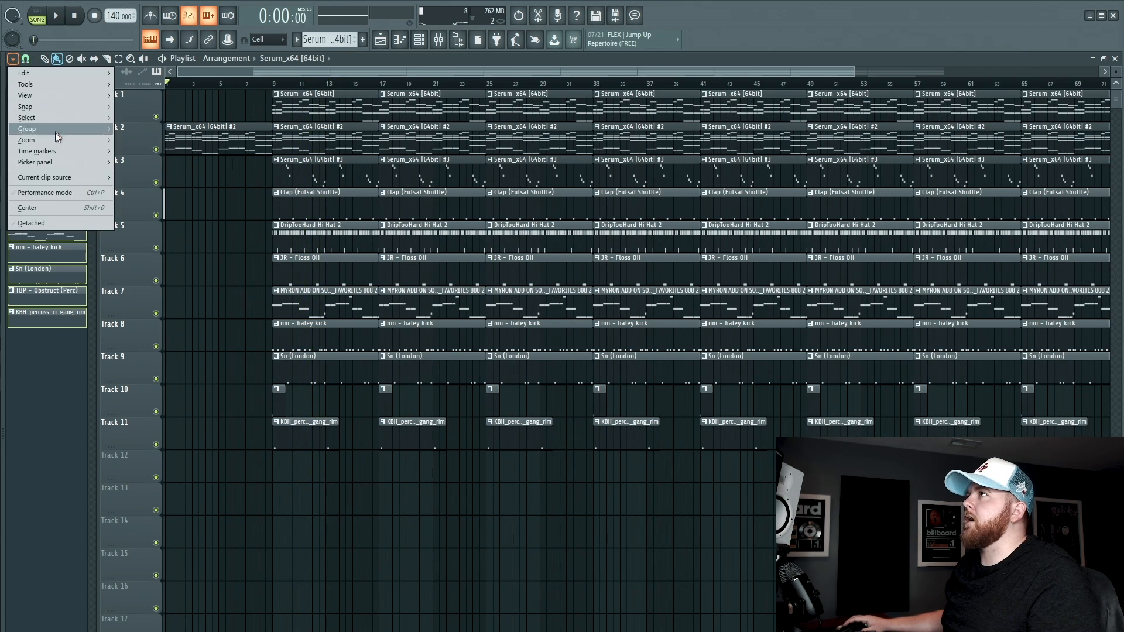
{"action": "mouse_move", "coordinate": [54, 150]}
{"action": "left_click", "coordinate": [125, 150]}
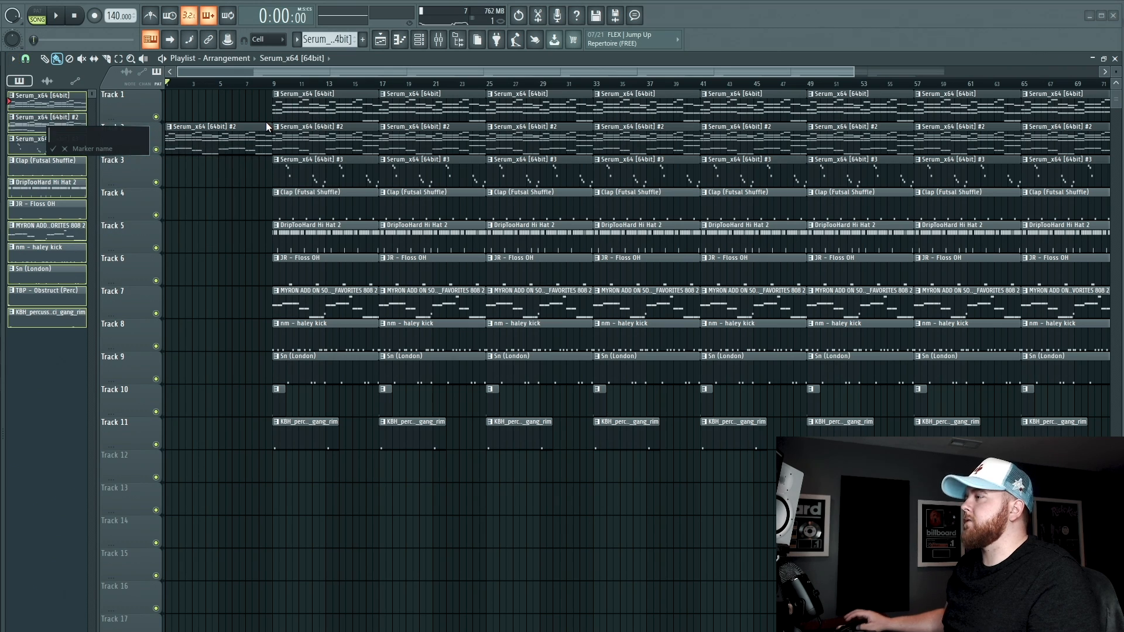
{"action": "type", "text": "Introi"}
{"action": "key", "text": "Return"}
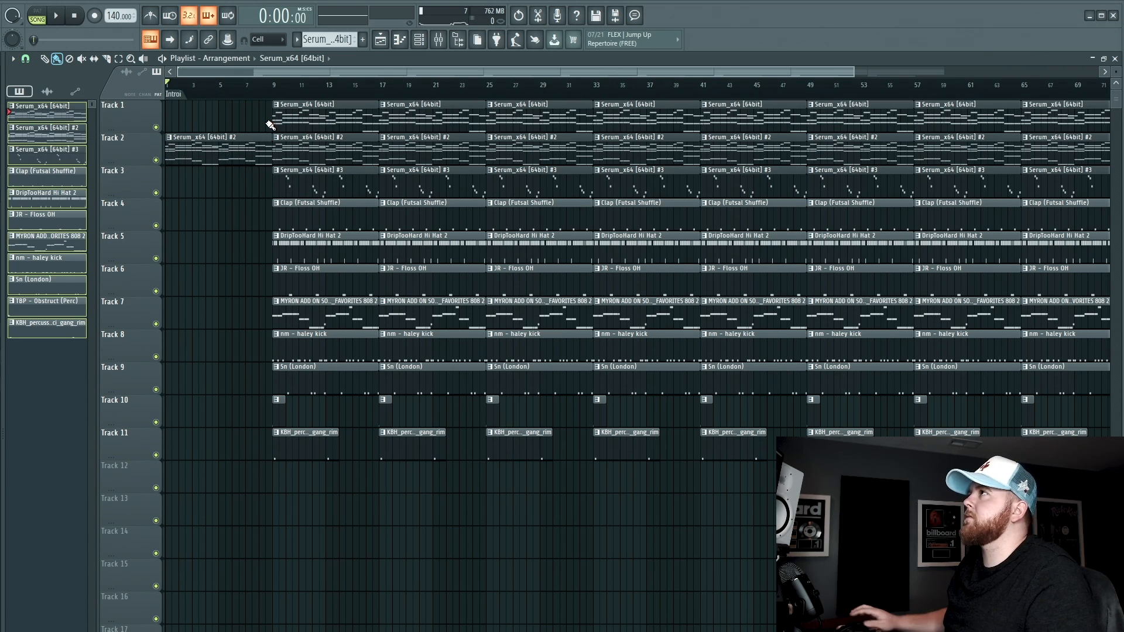
- Correct the name of the marker at bar 1 to Intro
{"action": "right_click", "coordinate": [169, 97]}
{"action": "double_click", "coordinate": [170, 97]}
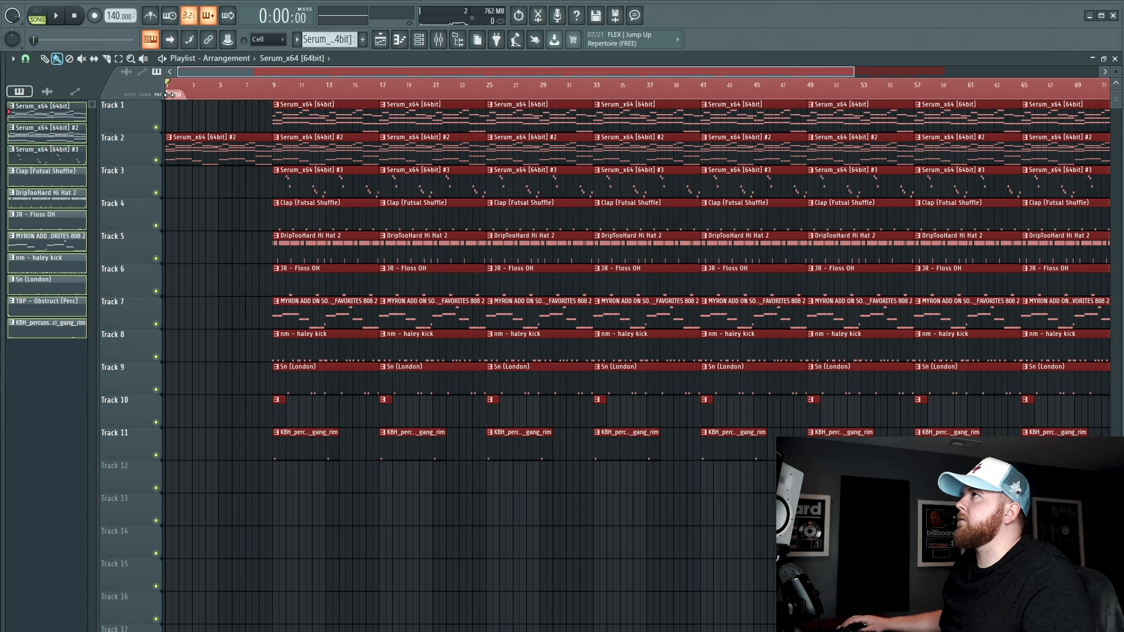
{"action": "right_click", "coordinate": [170, 95]}
{"action": "left_click", "coordinate": [196, 157]}
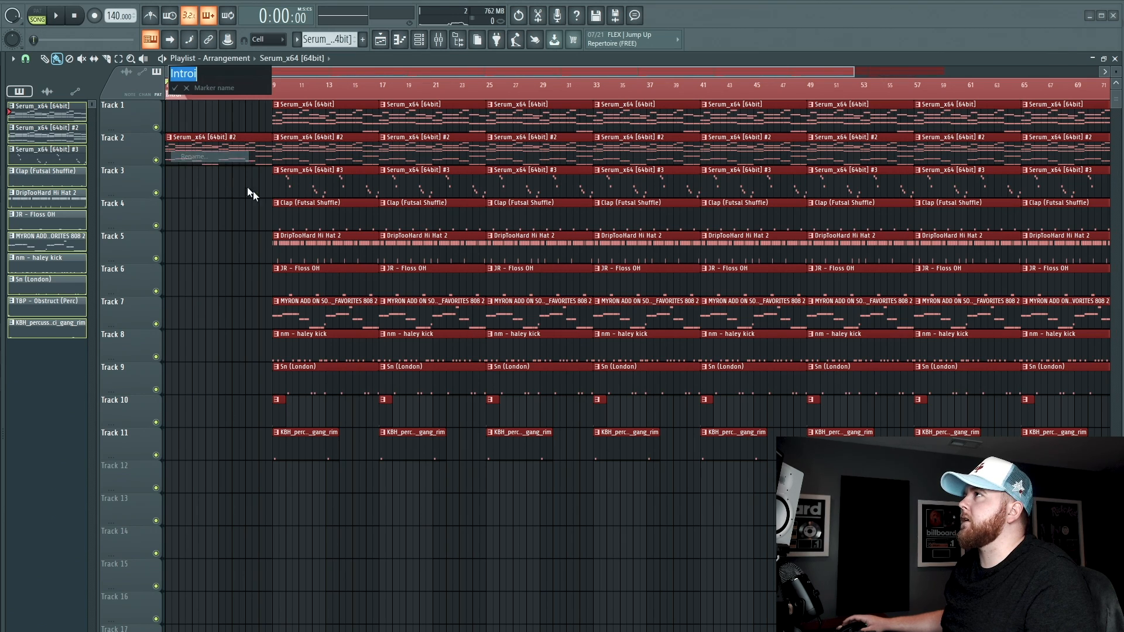
{"action": "key", "text": "BackSpace"}
{"action": "key", "text": "Return"}
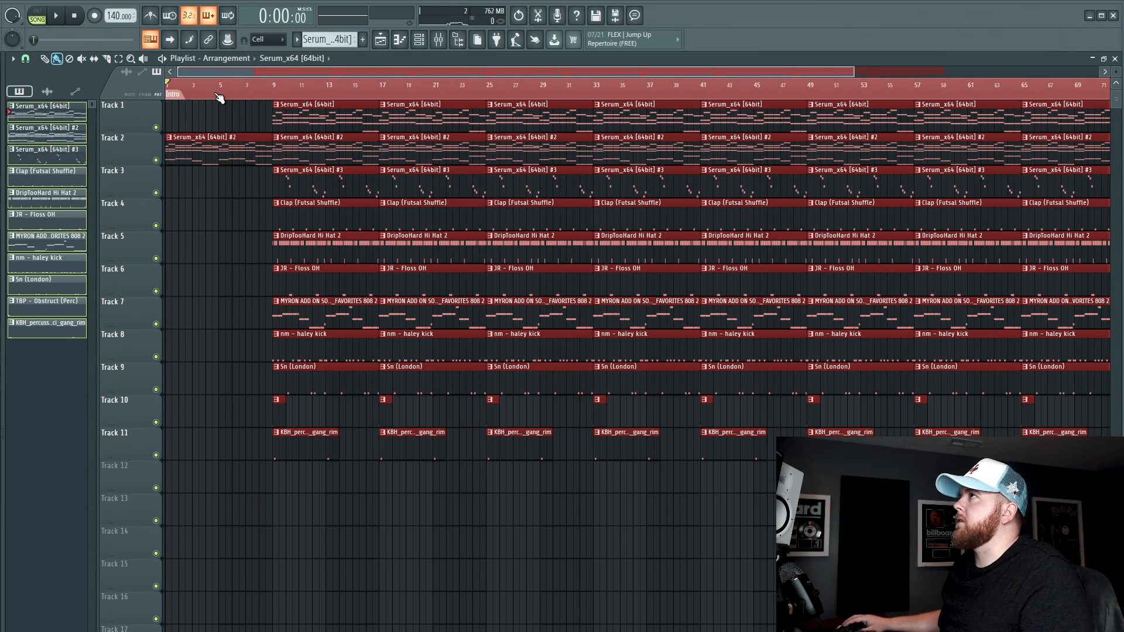
- Add a time marker named Hook at bar 9
{"action": "left_click", "coordinate": [213, 86]}
{"action": "left_click", "coordinate": [281, 88]}
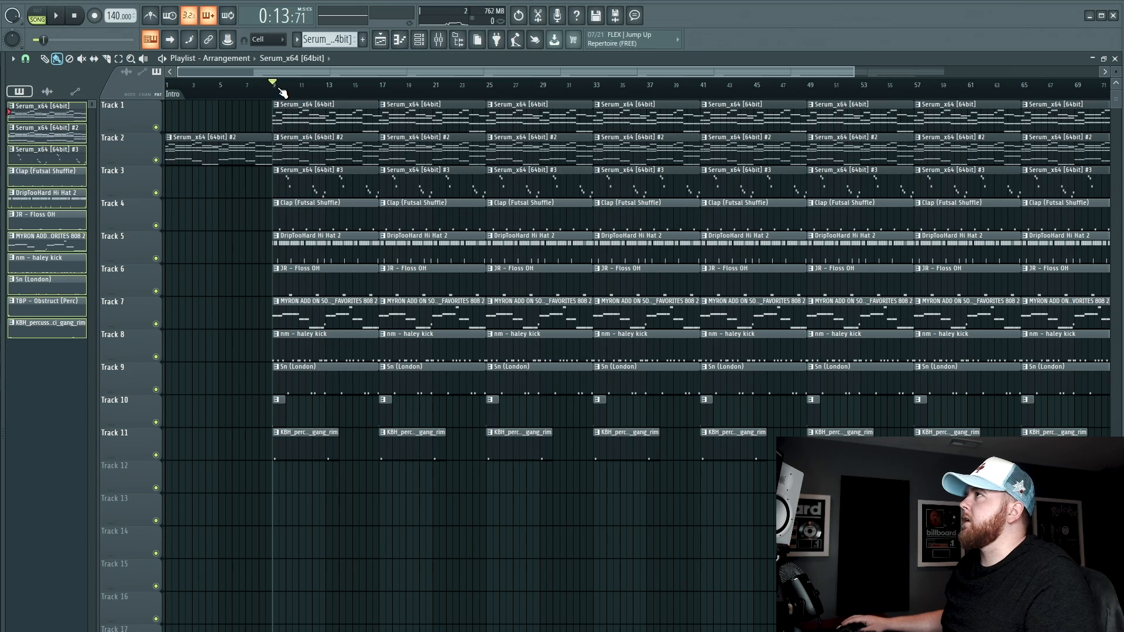
{"action": "right_click", "coordinate": [283, 89]}
{"action": "left_click", "coordinate": [293, 103]}
{"action": "type", "text": "Hook"}
{"action": "key", "text": "Return"}
- Add a time marker named Verse at bar 25
{"action": "left_click", "coordinate": [492, 96]}
{"action": "right_click", "coordinate": [491, 96]}
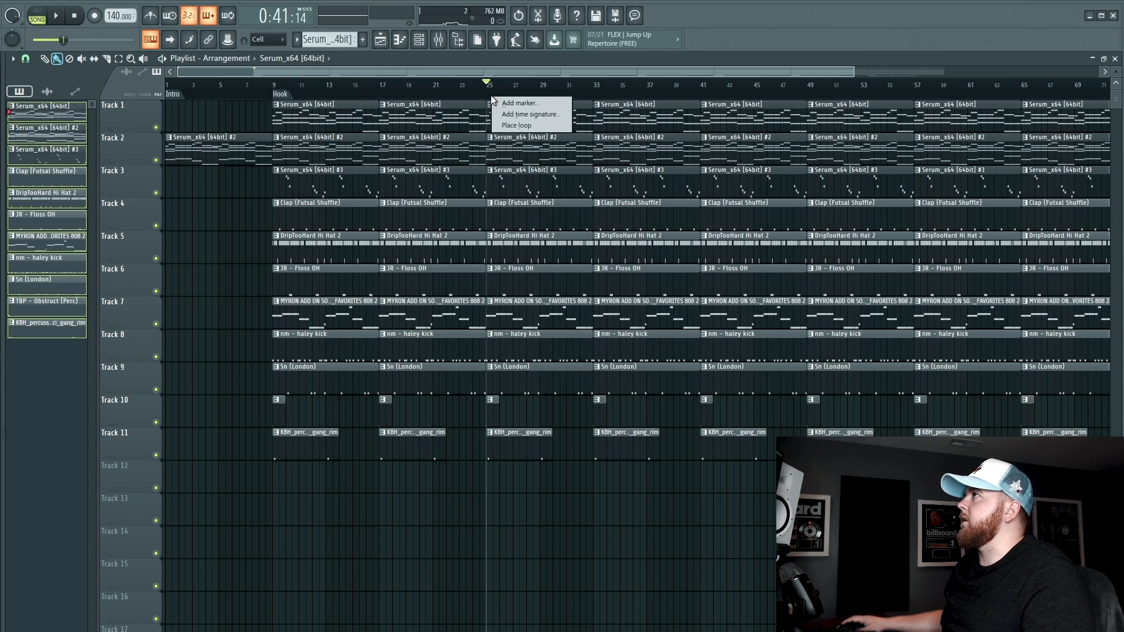
{"action": "left_click", "coordinate": [510, 104]}
{"action": "type", "text": "Verse"}
{"action": "key", "text": "Return"}
- Remove the first Serum clip and the Serum #3 clip from bars 25 to 32, keeping Serum #2
{"action": "key", "text": "space"}
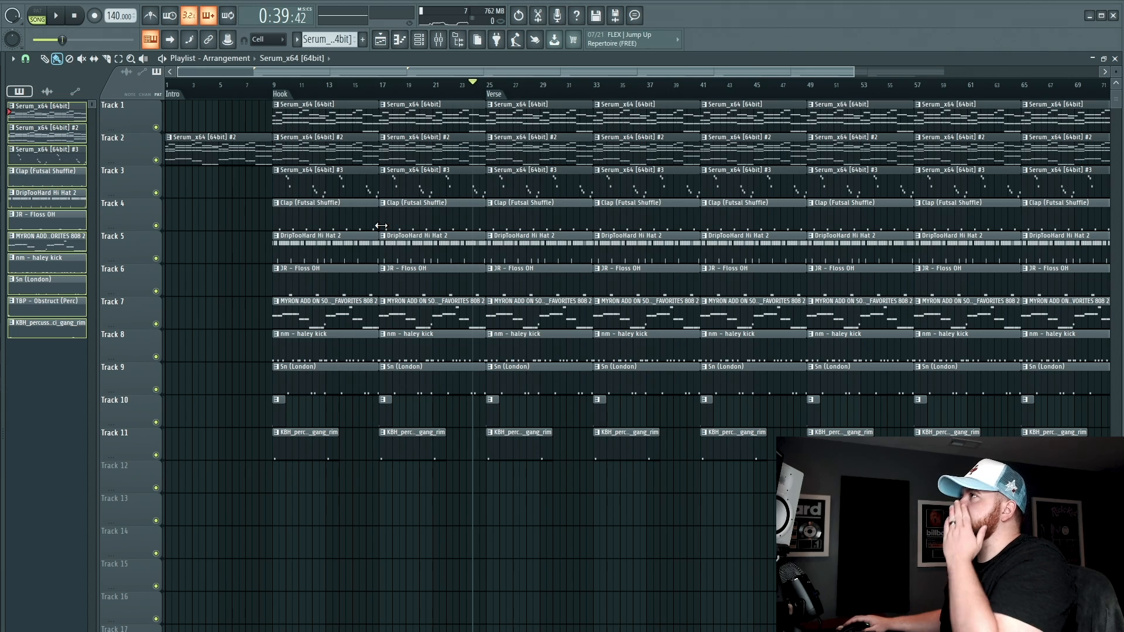
{"action": "right_click", "coordinate": [585, 179]}
{"action": "right_click", "coordinate": [531, 142]}
{"action": "key", "text": "ctrl+z"}
{"action": "right_click", "coordinate": [528, 127]}
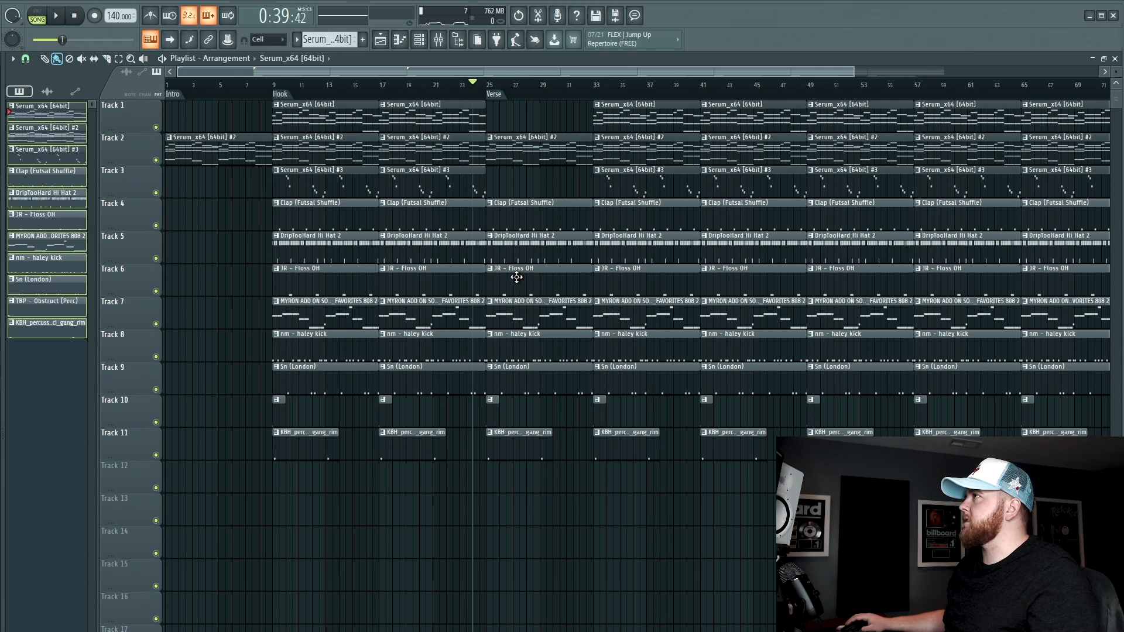
- Remove the JR - Floss OH, 808, kick, snare and TBP - Obstruct clips from bars 25 to 32
{"action": "right_click", "coordinate": [526, 310]}
{"action": "right_click", "coordinate": [520, 345]}
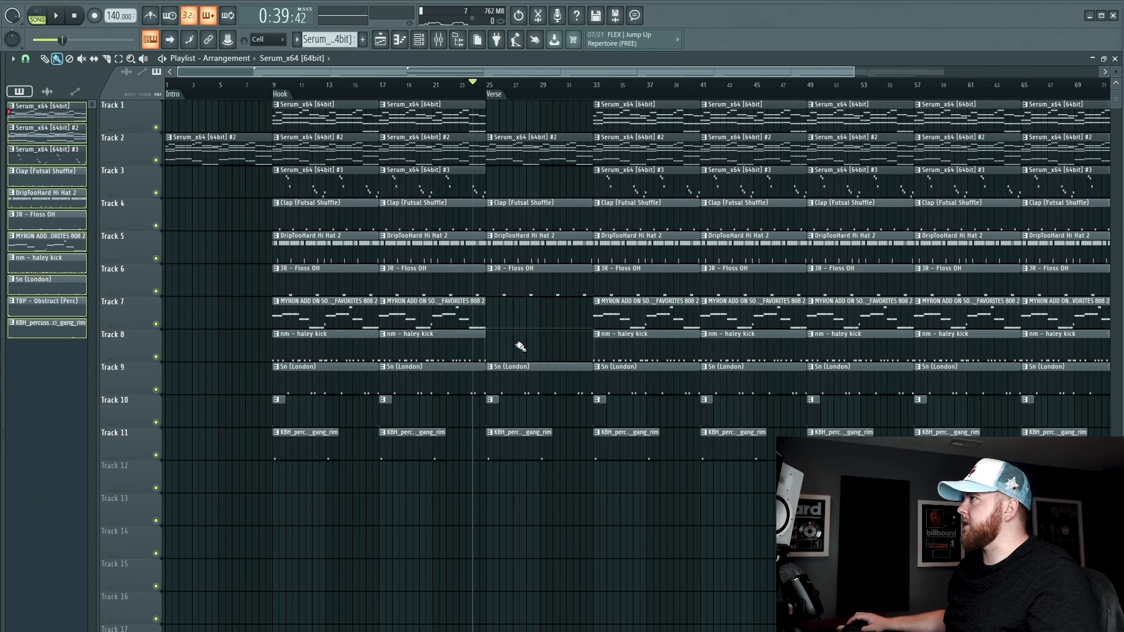
{"action": "right_click", "coordinate": [515, 285]}
- Play the verse, remove Serum #3 from bars 33 to 40 and shorten the bar 25 hi-hat clip by about half a bar
{"action": "key", "text": "space"}
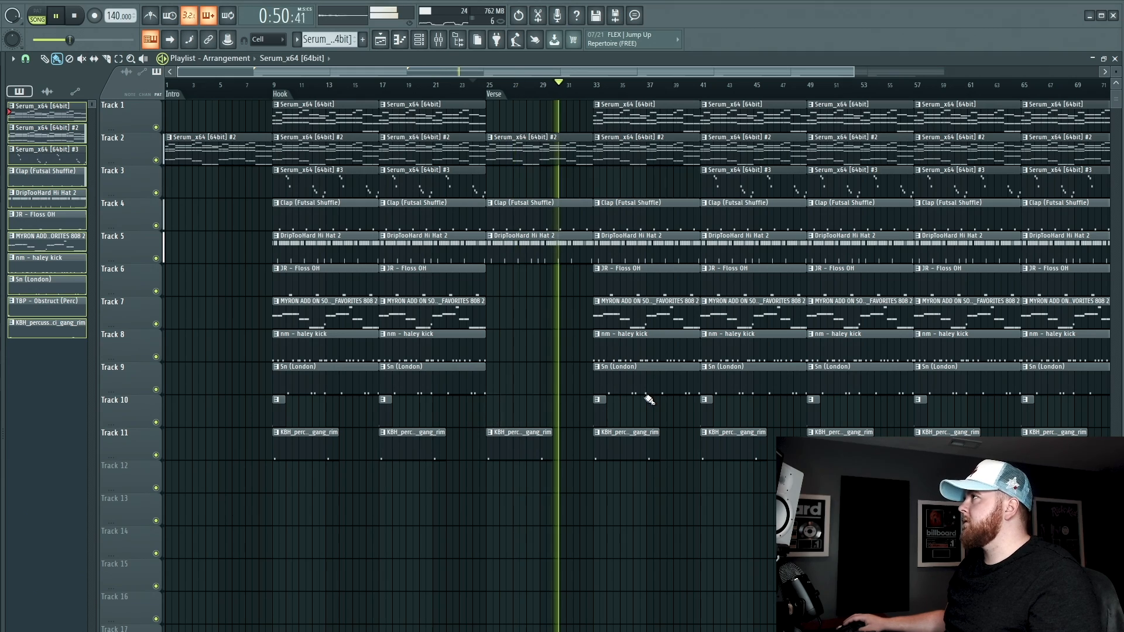
{"action": "scroll", "coordinate": [595, 311], "scroll_direction": "up", "scroll_amount": 3}
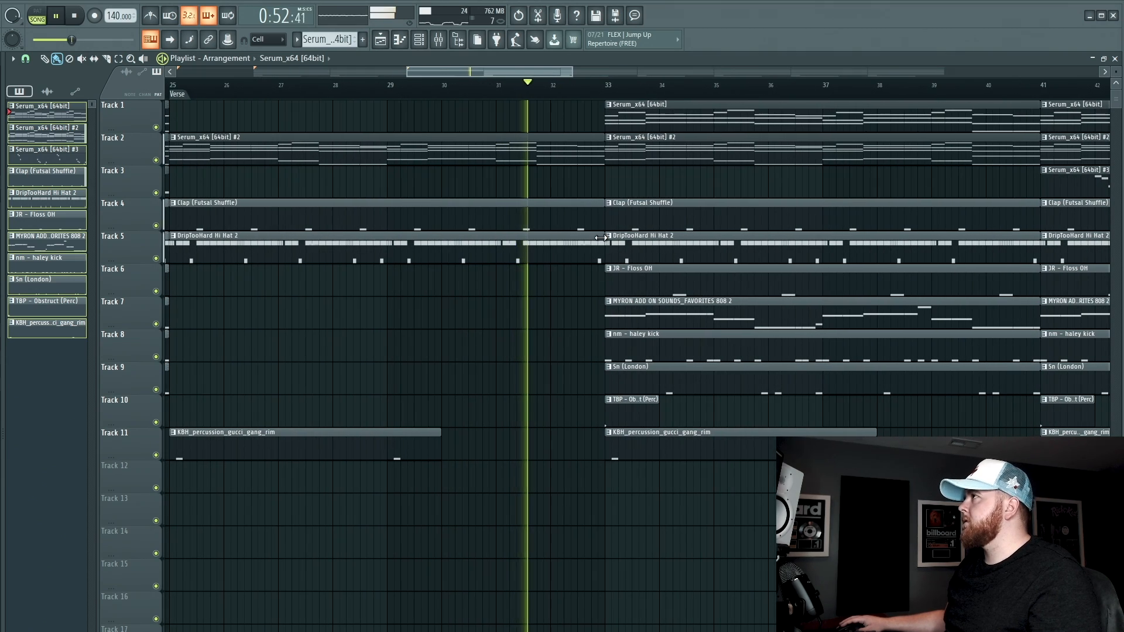
{"action": "scroll", "coordinate": [603, 324], "scroll_direction": "down", "scroll_amount": 3}
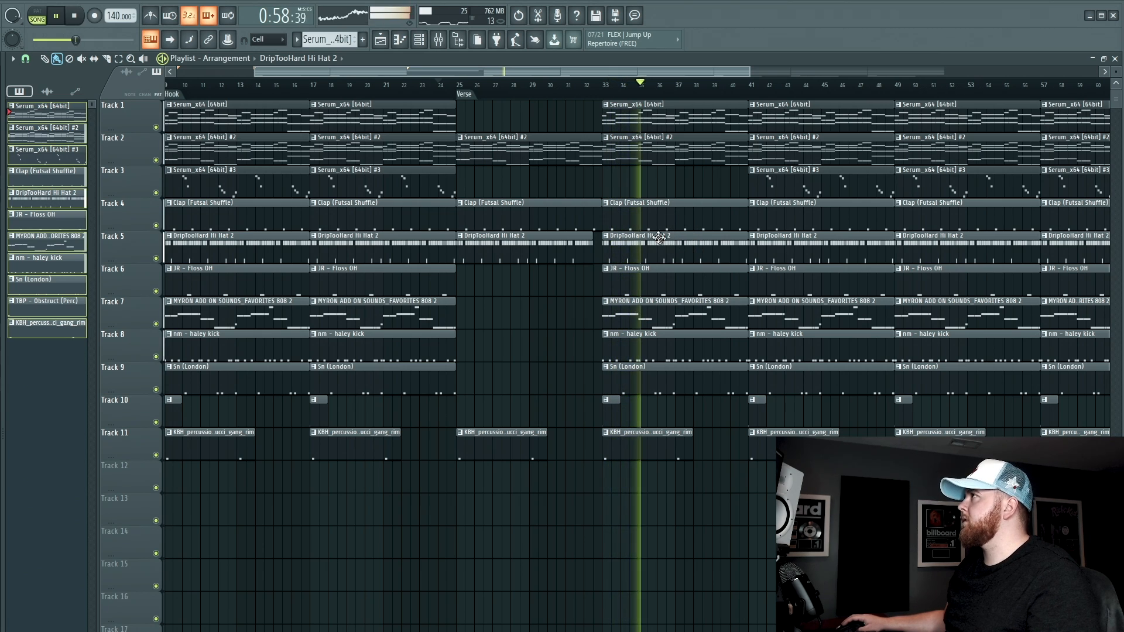
- Stop playback at bar 41 and remove the Serum #2 and hi-hat clips from bars 41 to 48
{"action": "right_click", "coordinate": [781, 153]}
{"action": "left_click", "coordinate": [752, 85]}
{"action": "key", "text": "space"}
{"action": "right_click", "coordinate": [808, 258]}
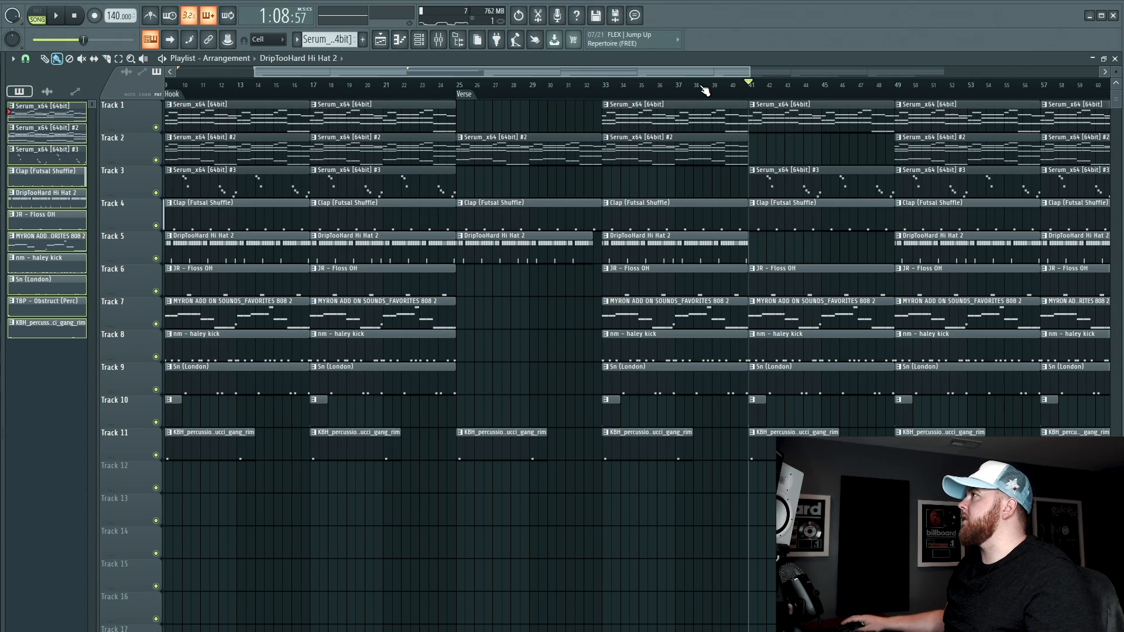
{"action": "scroll", "coordinate": [734, 75], "scroll_direction": "right", "scroll_amount": 3}
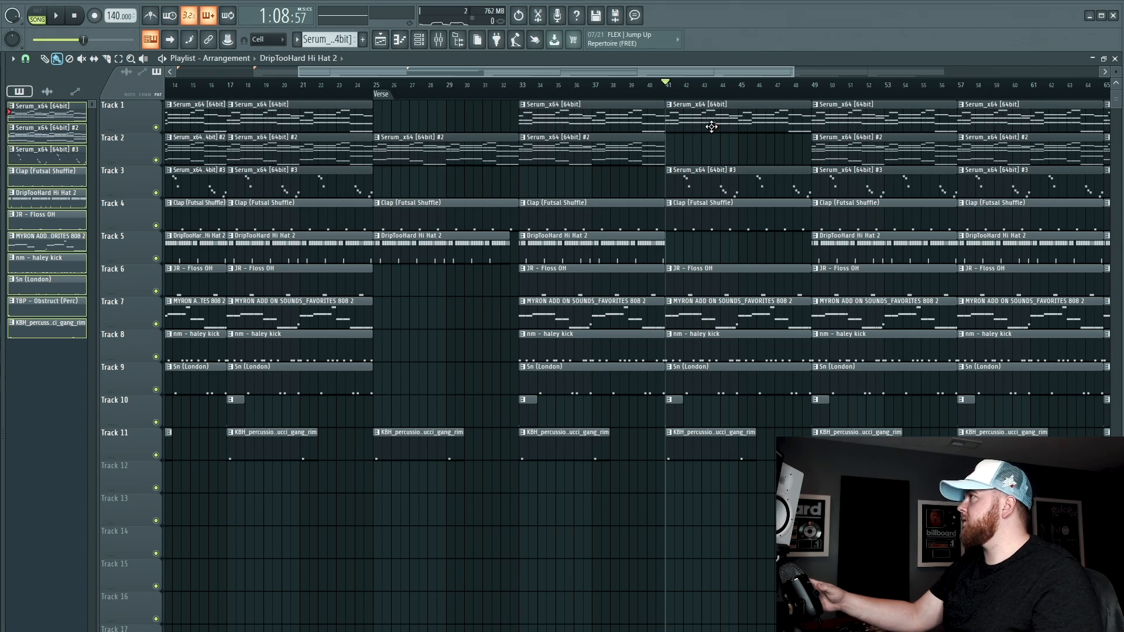
- Audition the section from bar 41 and make its Serum #3 clip on track 3 a unique pattern
{"action": "key", "text": "space"}
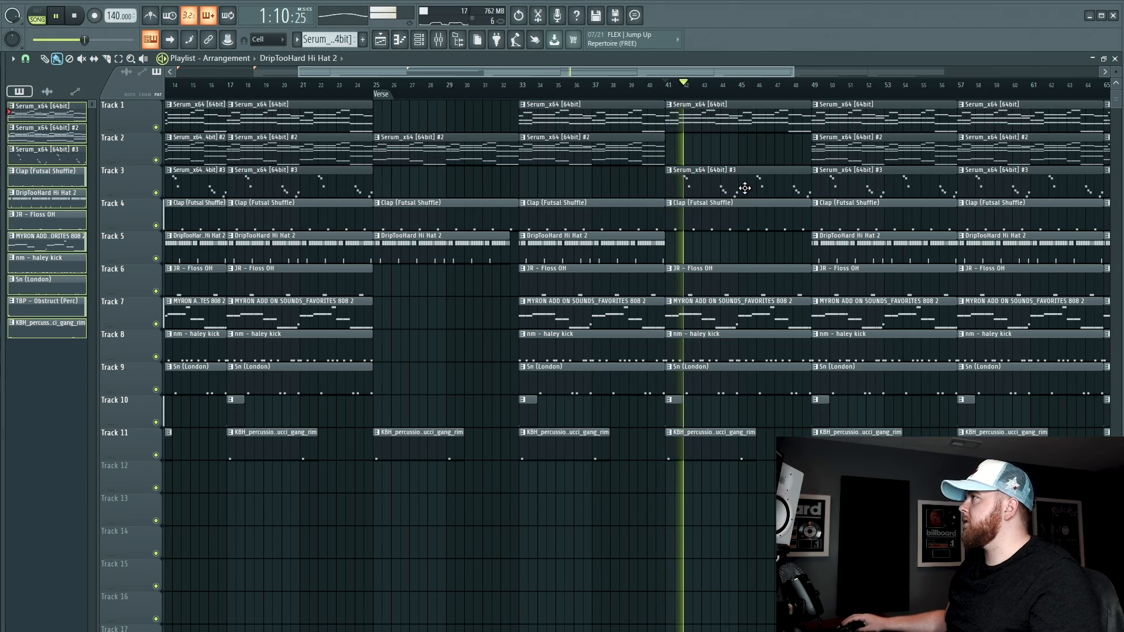
{"action": "key", "text": "space"}
{"action": "left_click", "coordinate": [669, 170]}
{"action": "left_click", "coordinate": [708, 247]}
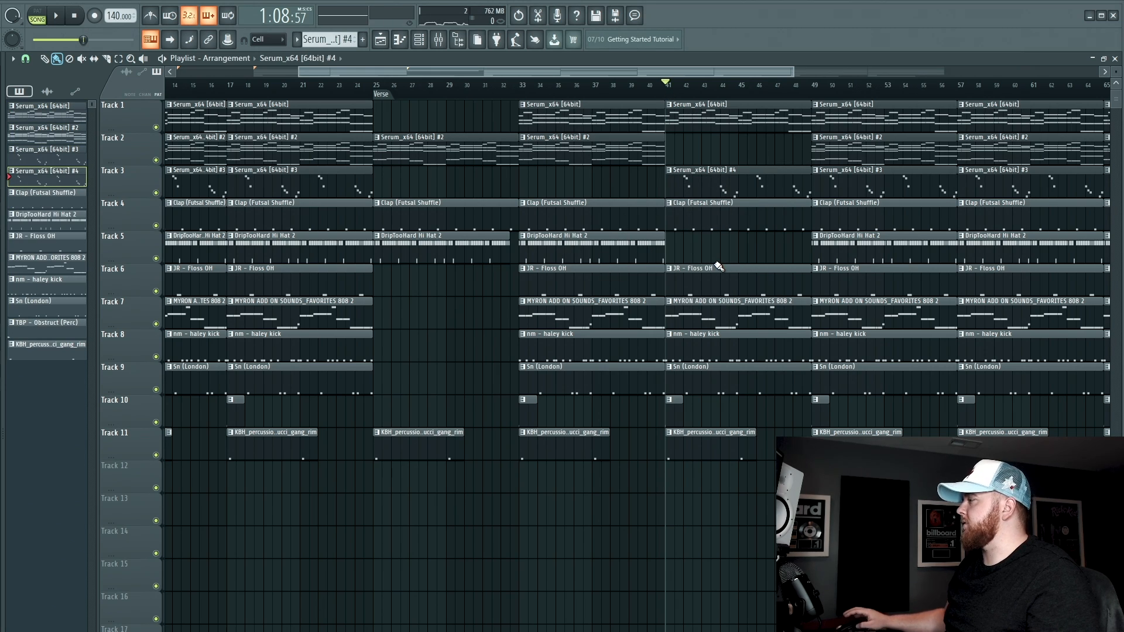
- During playback, clear all drums, percussion, 808 and Serum #3 from bars 49 to 56 and the open hat from bars 41 to 48
{"action": "key", "text": "space"}
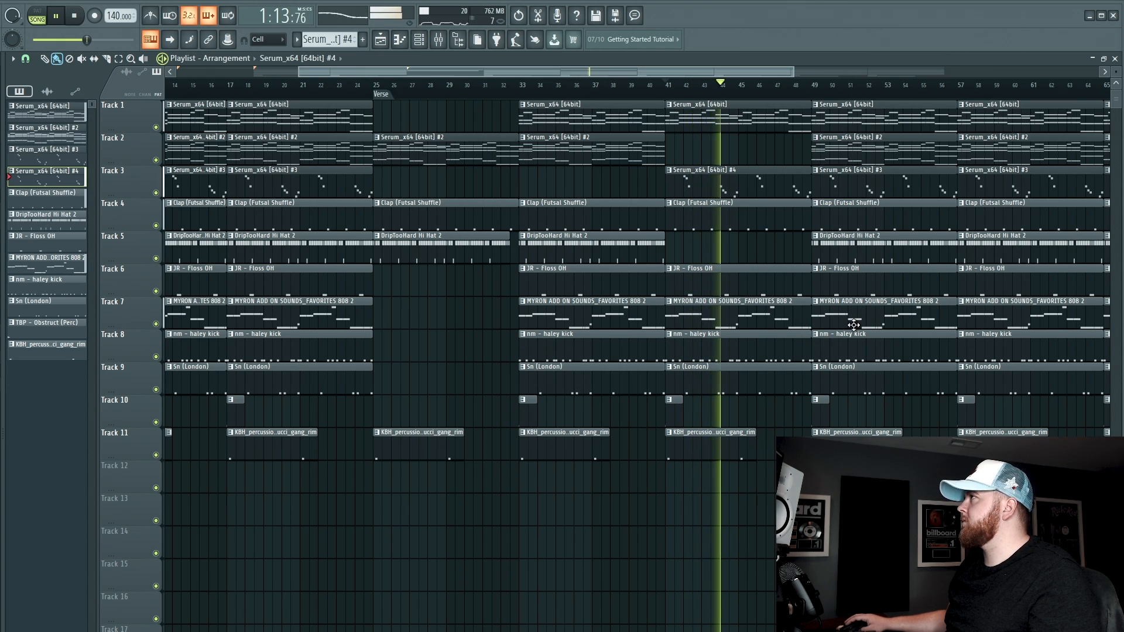
{"action": "scroll", "coordinate": [724, 260], "scroll_direction": "down", "scroll_amount": 2}
{"action": "scroll", "coordinate": [724, 260], "scroll_direction": "up", "scroll_amount": 2}
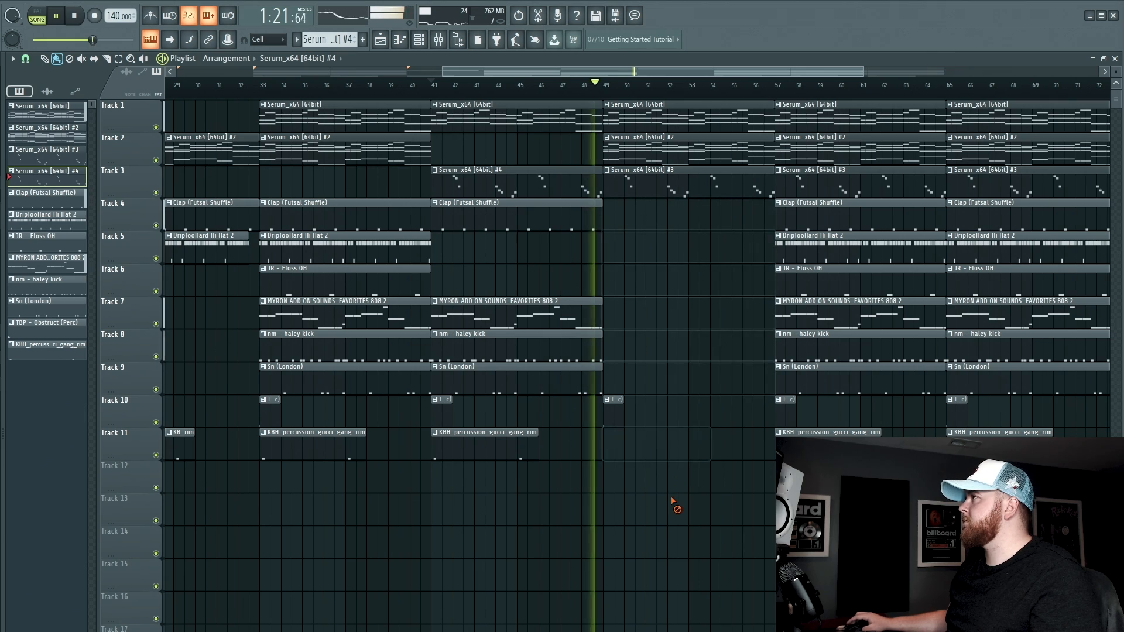
{"action": "right_click", "coordinate": [617, 417]}
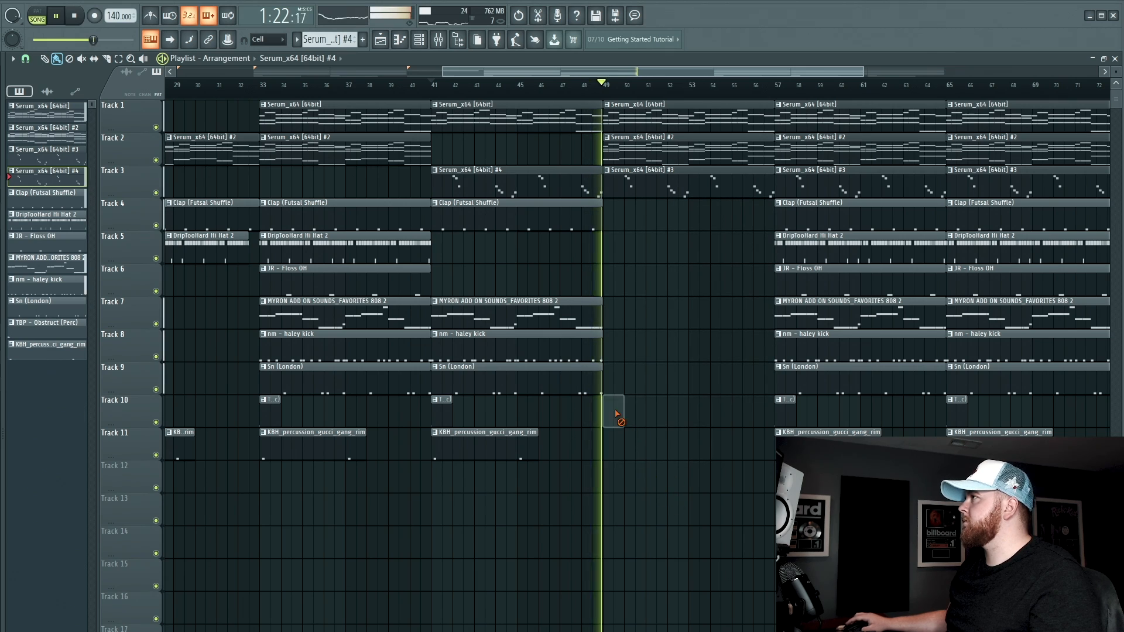
{"action": "right_click", "coordinate": [659, 187]}
{"action": "key", "text": "space"}
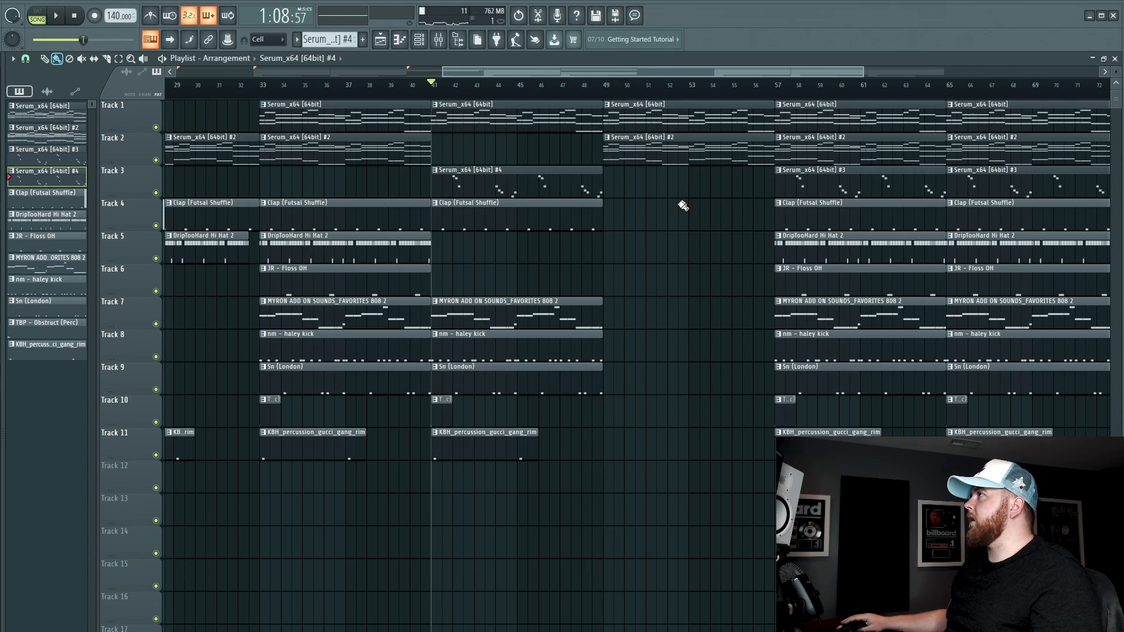
- Add a time marker named Prechorus at bar 49
{"action": "scroll", "coordinate": [686, 202], "scroll_direction": "down", "scroll_amount": 2}
{"action": "left_click", "coordinate": [645, 88]}
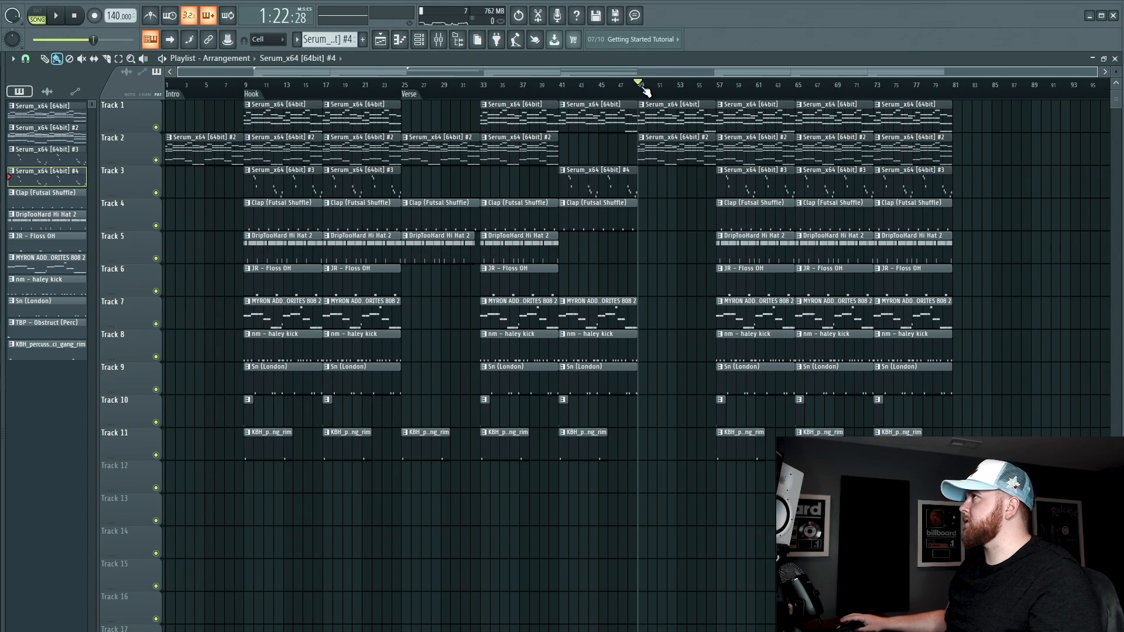
{"action": "key", "text": "alt+t"}
{"action": "type", "text": "Prechorus"}
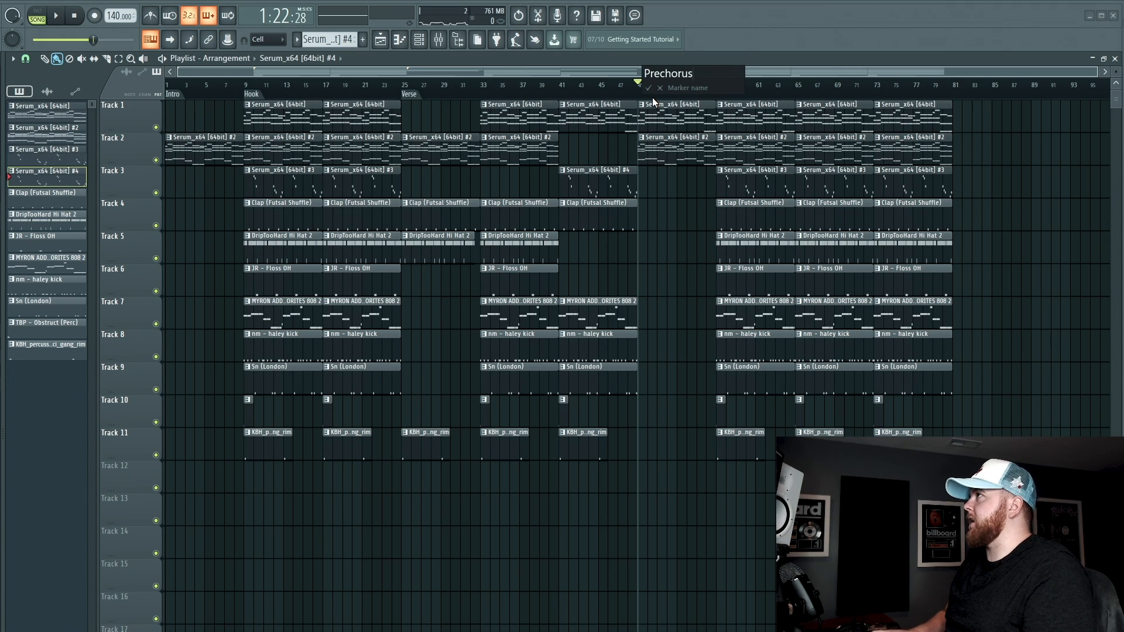
{"action": "key", "text": "Return"}
- Add a second Hook time marker at bar 57
{"action": "left_click", "coordinate": [715, 88]}
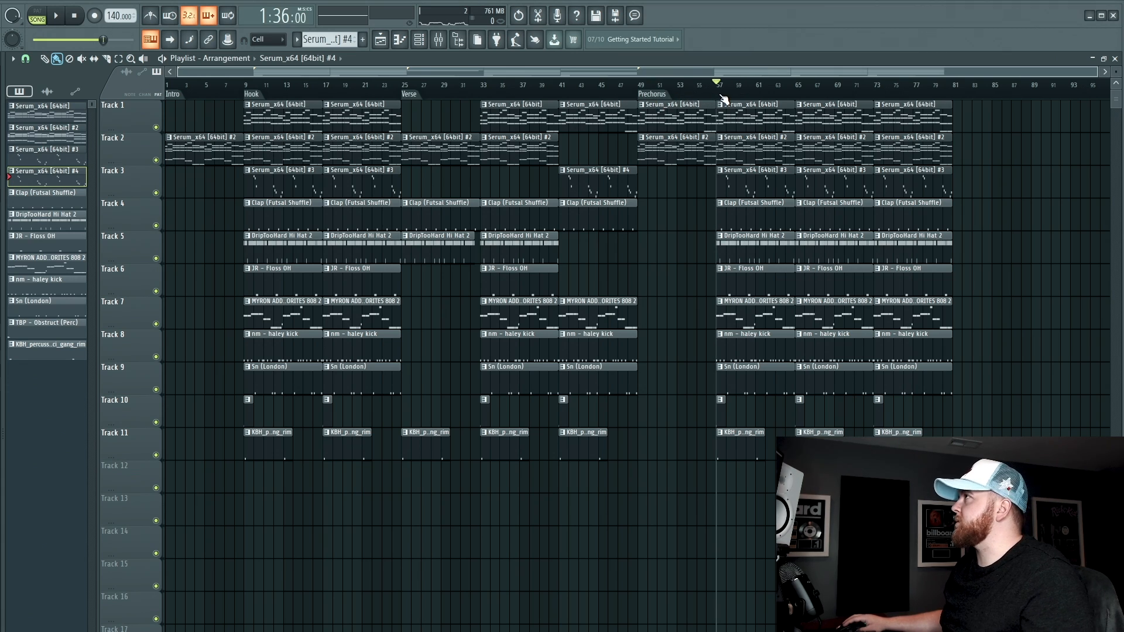
{"action": "key", "text": "alt+t"}
{"action": "type", "text": "Hook"}
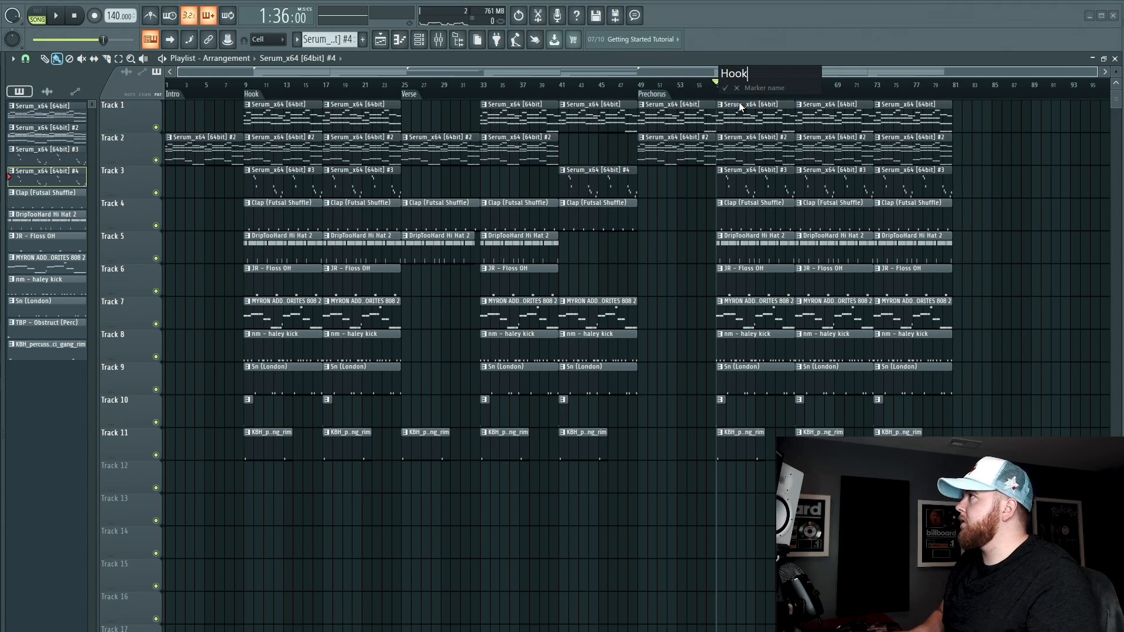
{"action": "key", "text": "Return"}
- Create a new pattern named Synth Bass and place it on track 12 across bars 49 to 56
{"action": "left_click", "coordinate": [646, 87]}
{"action": "left_click", "coordinate": [363, 39]}
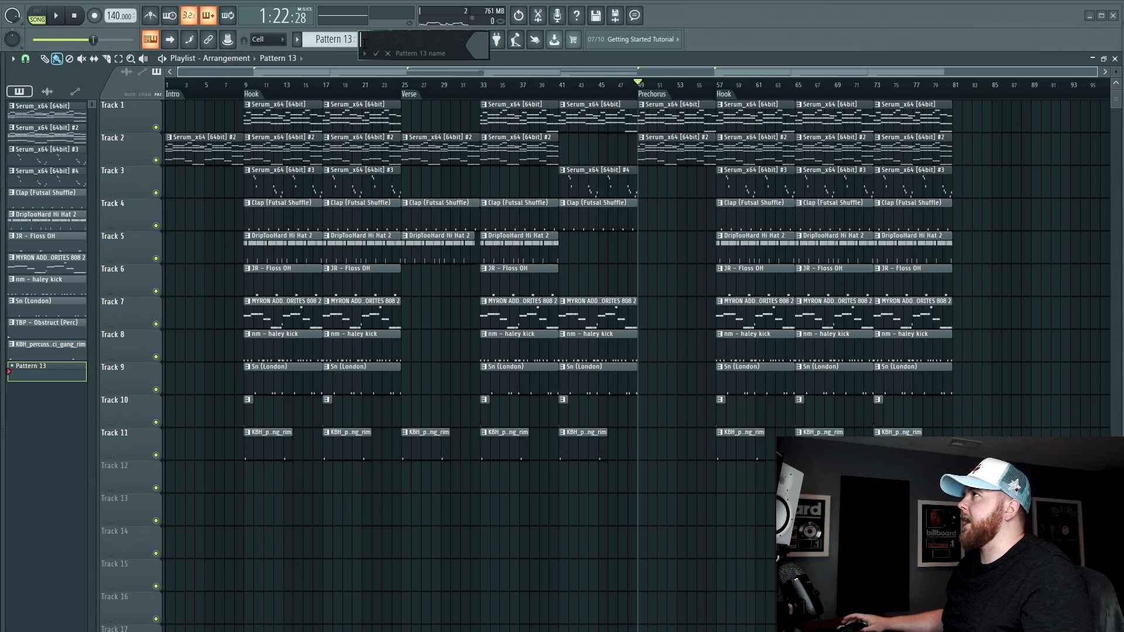
{"action": "type", "text": "Synth Bass"}
{"action": "key", "text": "Return"}
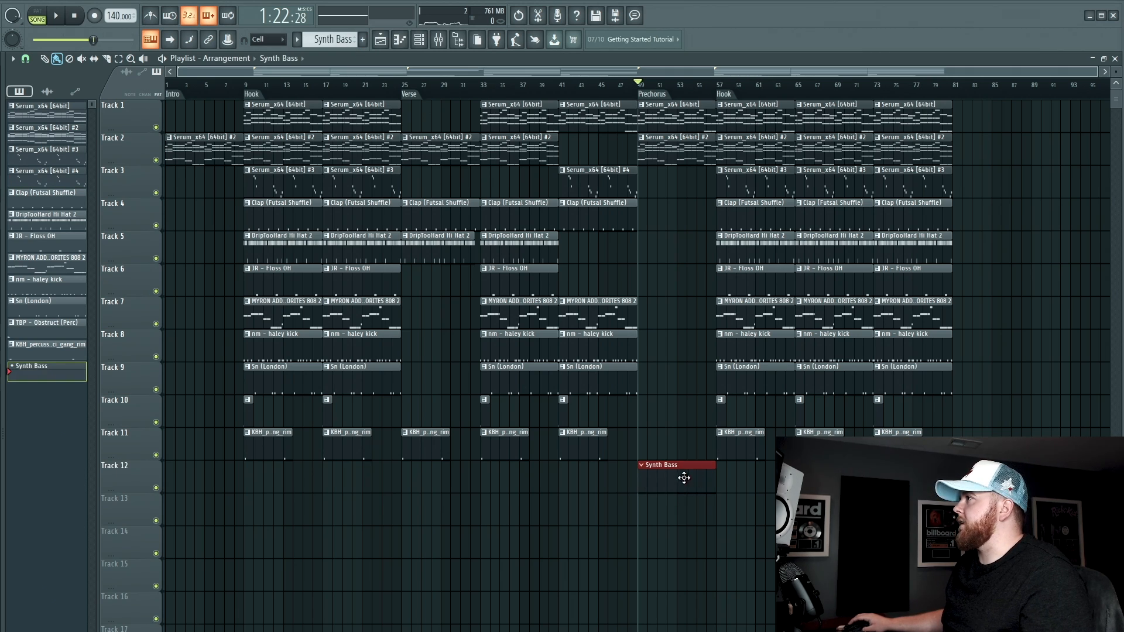
- Load the [CC] Retail sample as a new channel below the percussion rim and enable its volume envelope
{"action": "key", "text": "F6"}
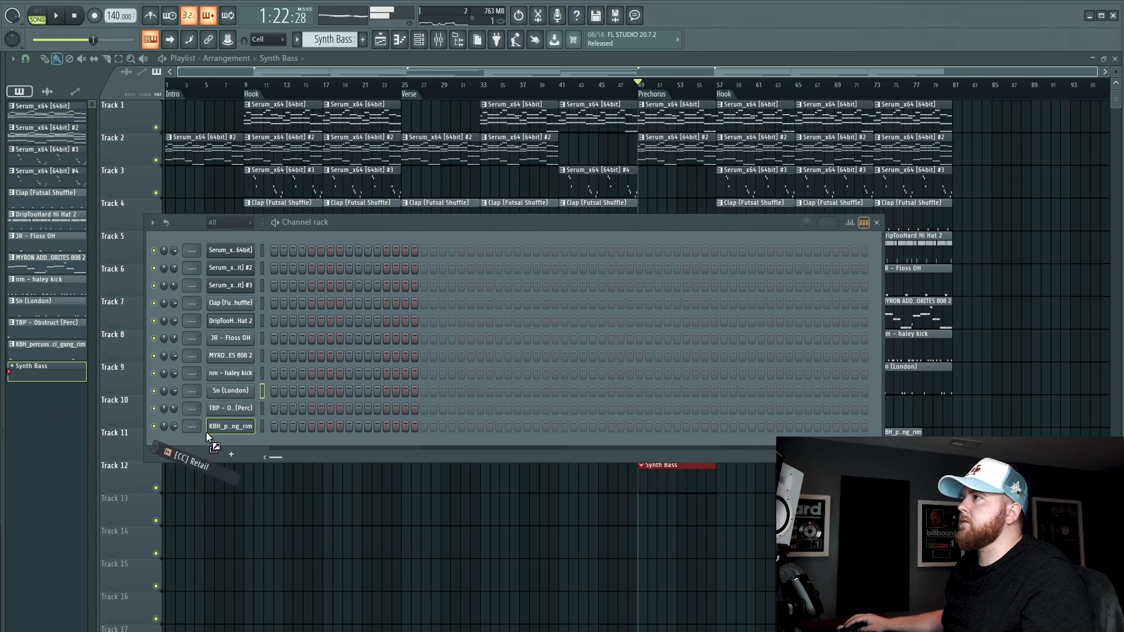
{"action": "left_click_drag", "start_coordinate": [206, 432], "coordinate": [223, 436]}
{"action": "left_click", "coordinate": [223, 438]}
{"action": "left_click", "coordinate": [98, 186]}
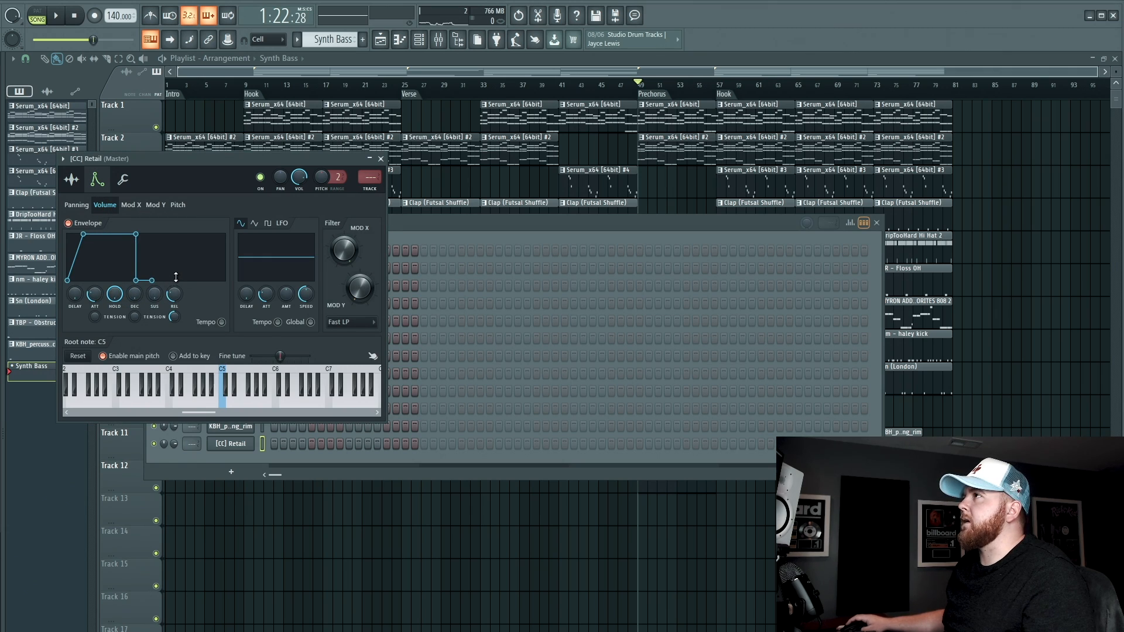
{"action": "left_click", "coordinate": [71, 180]}
{"action": "left_click", "coordinate": [380, 159]}
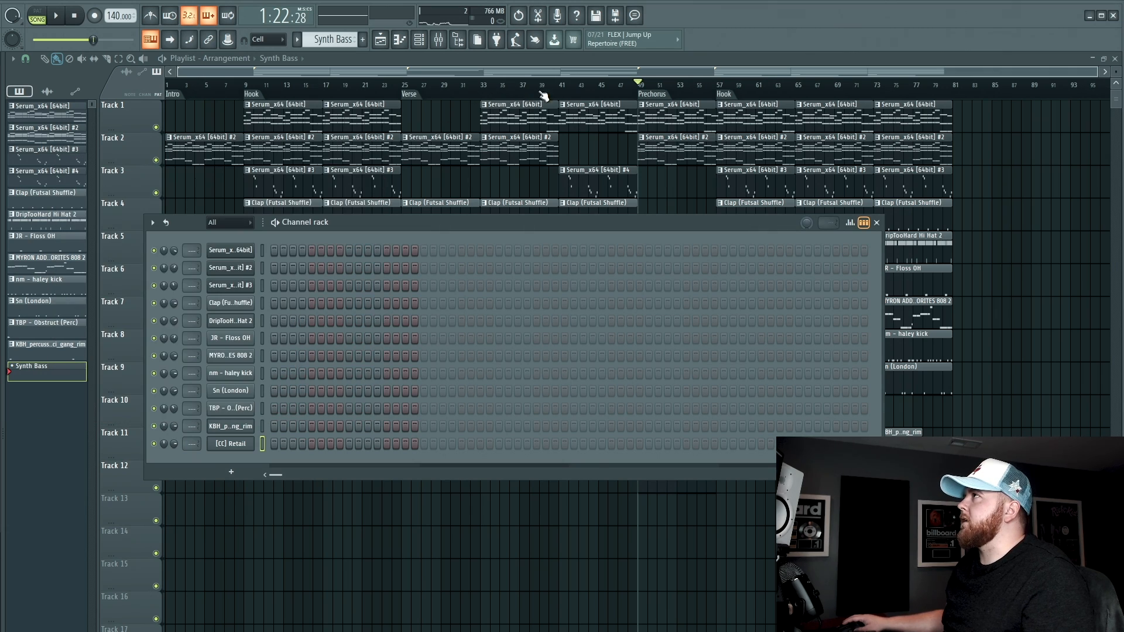
- Copy the lowest notes, C#4 to A4, from the Serum #2 pattern and return to the playlist
{"action": "left_click", "coordinate": [619, 77]}
{"action": "double_click", "coordinate": [673, 146]}
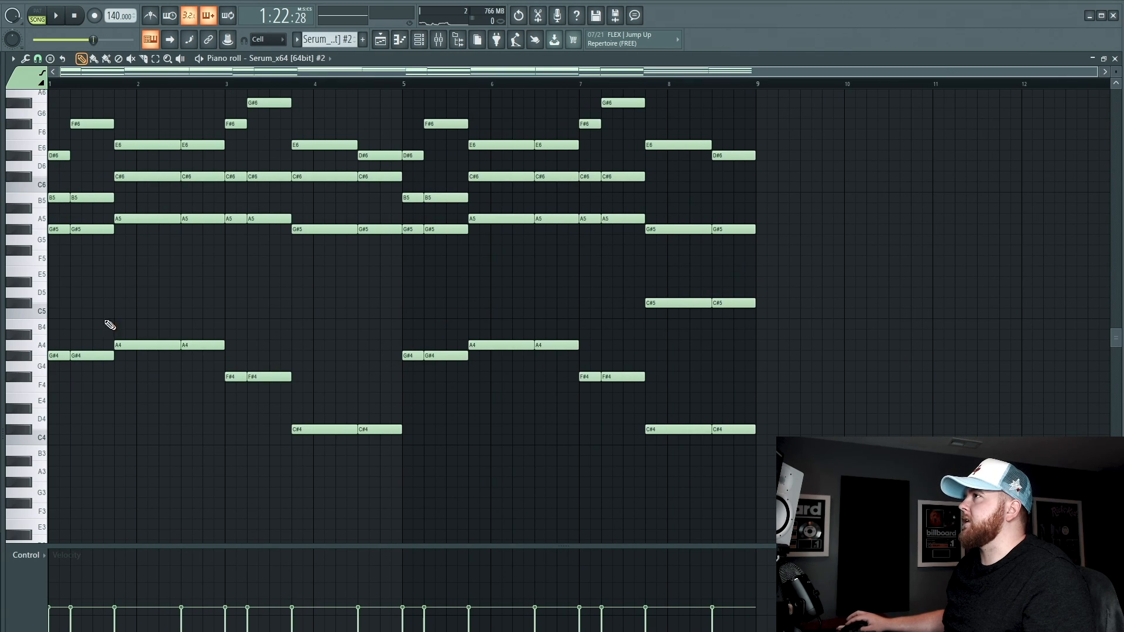
{"action": "left_click_drag", "start_coordinate": [75, 312], "coordinate": [767, 521]}
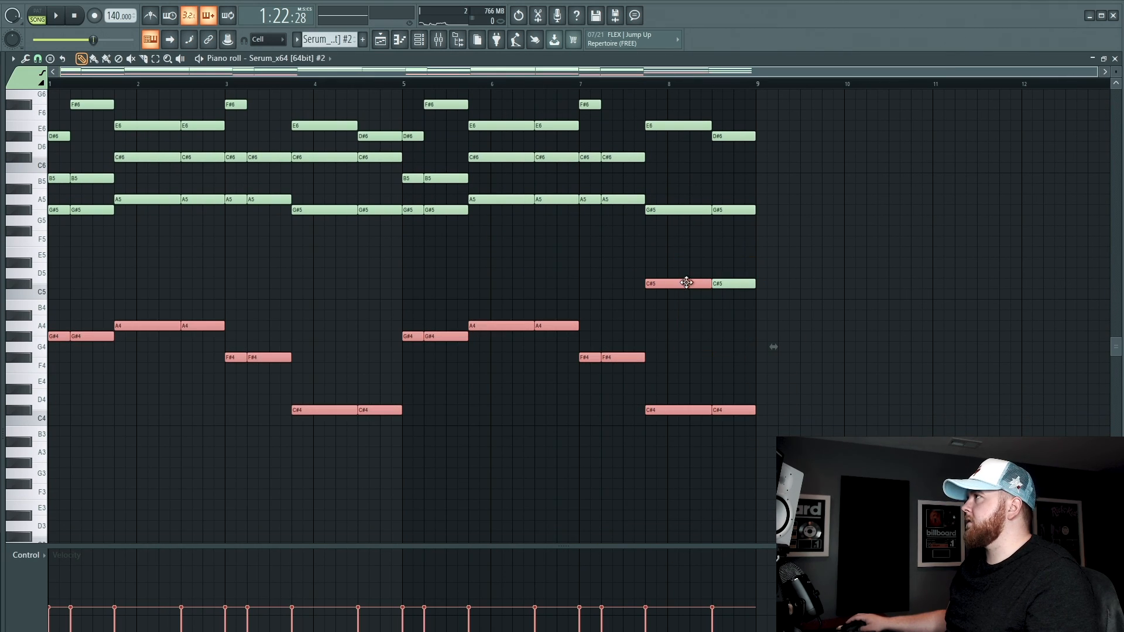
{"action": "left_click", "coordinate": [401, 39]}
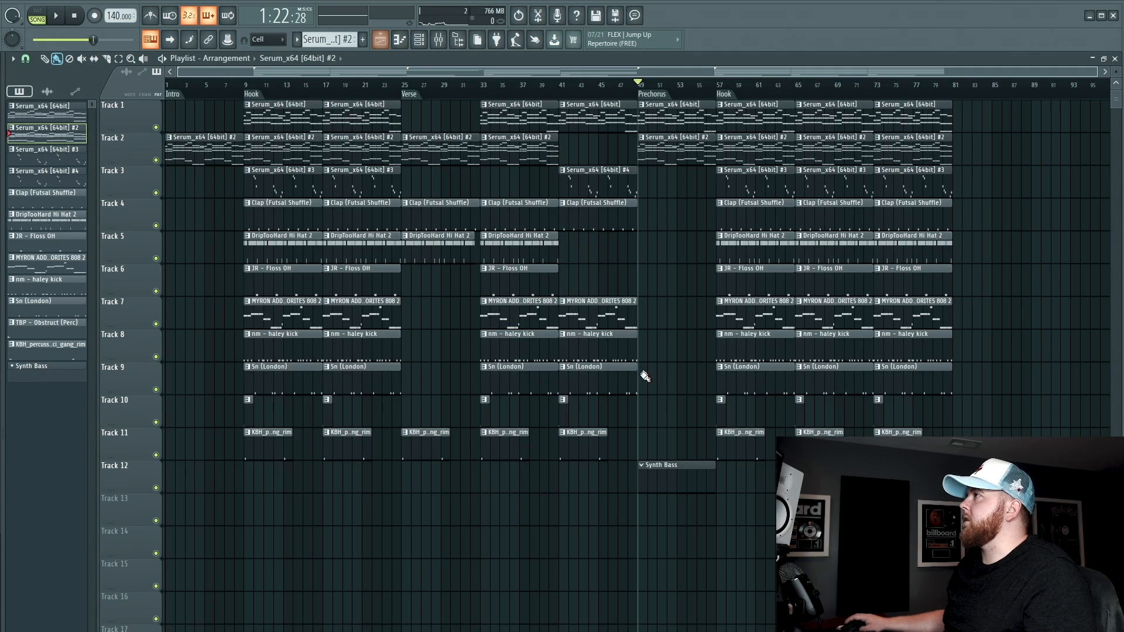
- Paste the copied notes into the [CC] Retail channel's piano roll in the Synth Bass pattern
{"action": "key", "text": "F6"}
{"action": "right_click", "coordinate": [252, 443]}
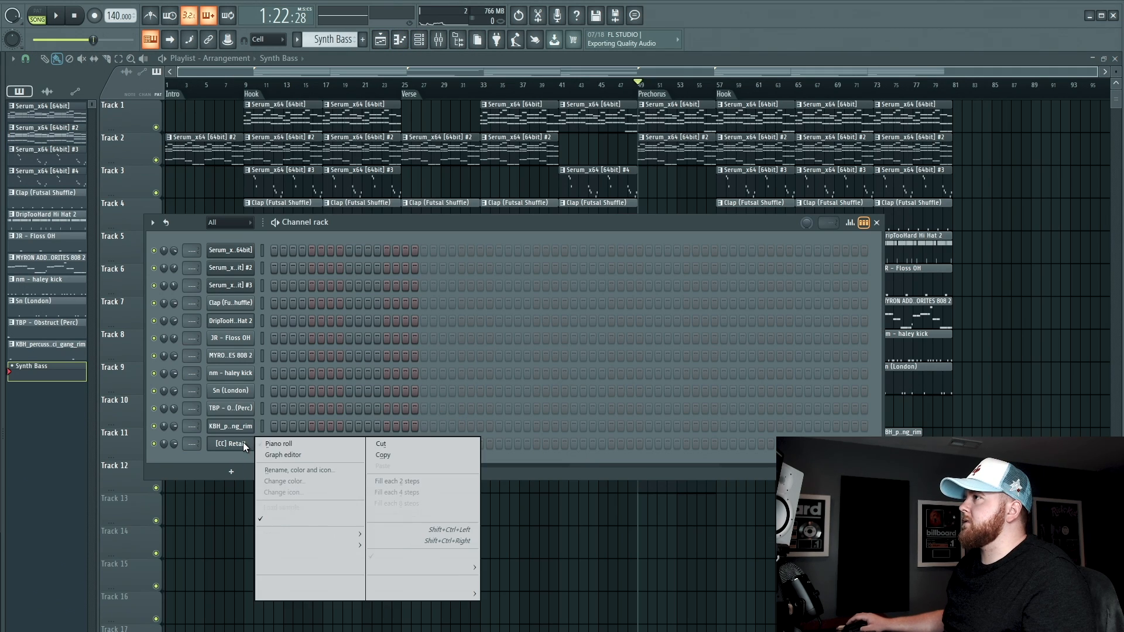
{"action": "left_click", "coordinate": [295, 440]}
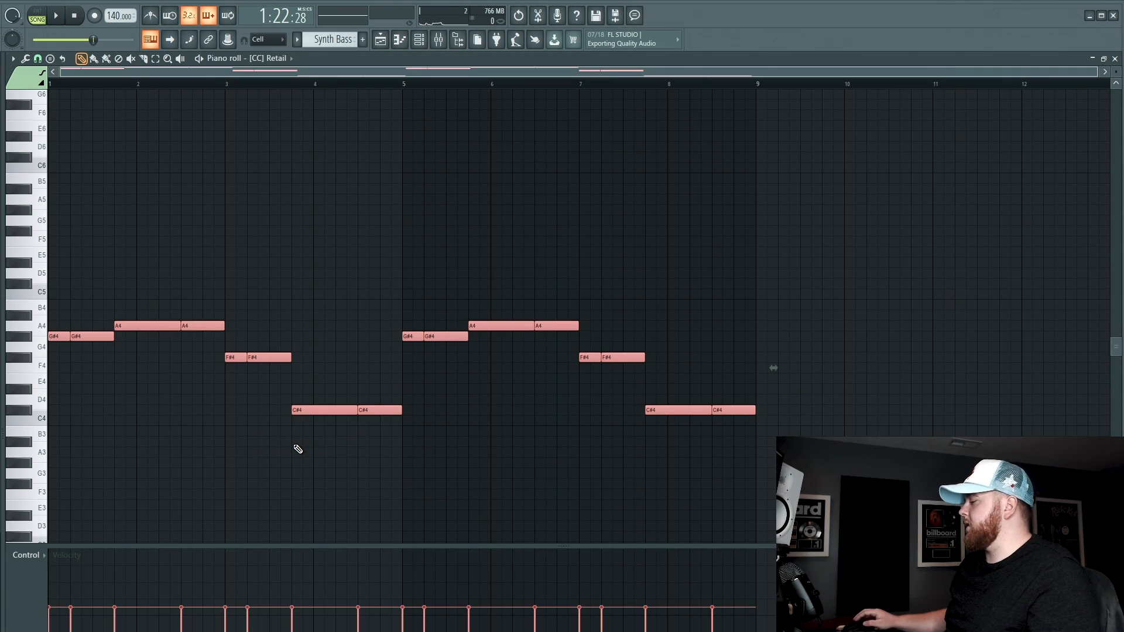
- Delete the repeated second note of each pitch and extend the remaining bass notes so each reaches the following one
{"action": "right_click", "coordinate": [94, 336]}
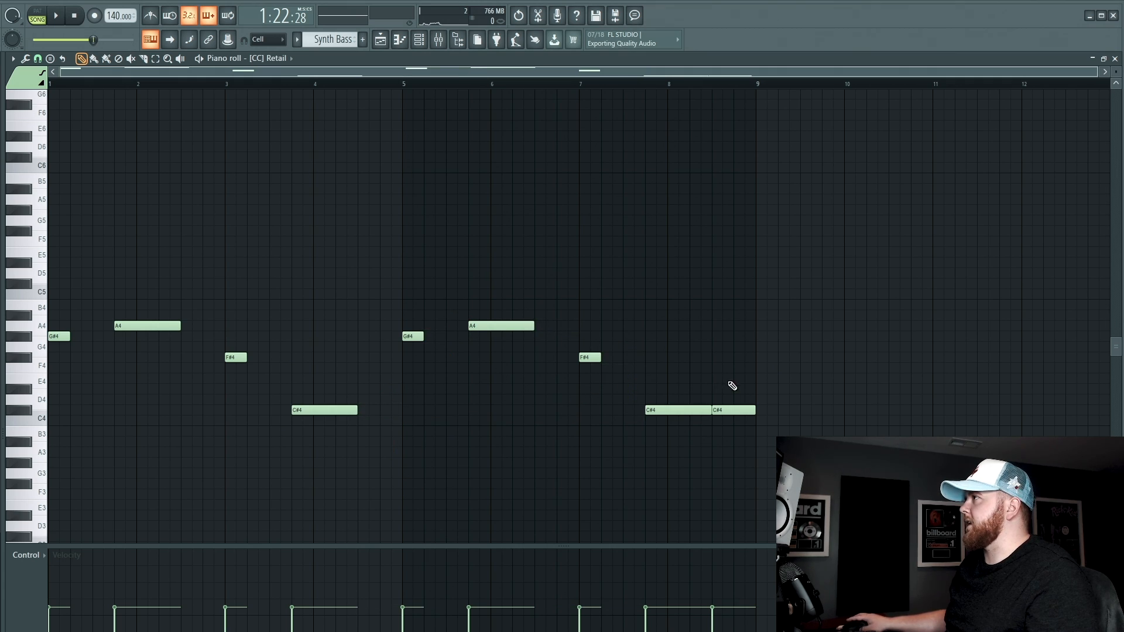
{"action": "right_click", "coordinate": [733, 410]}
{"action": "key", "text": "ctrl+l"}
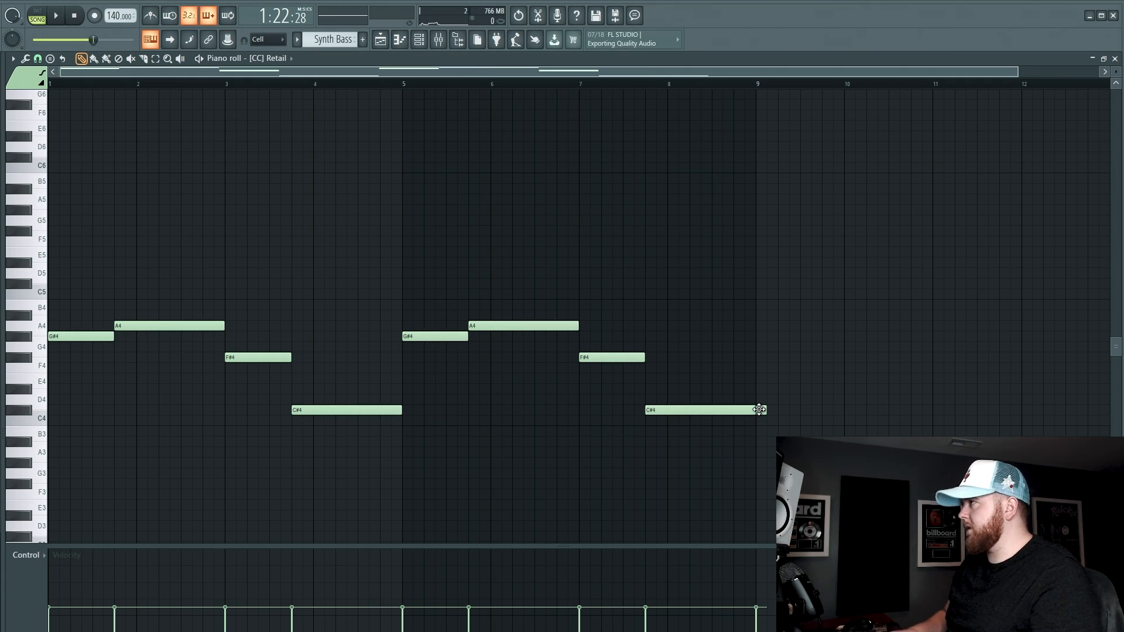
- Transpose all the synth bass notes up one octave and play them back with the arrangement
{"action": "key", "text": "ctrl+Up"}
{"action": "key", "text": "space"}
{"action": "scroll", "coordinate": [424, 404], "scroll_direction": "up", "scroll_amount": 3}
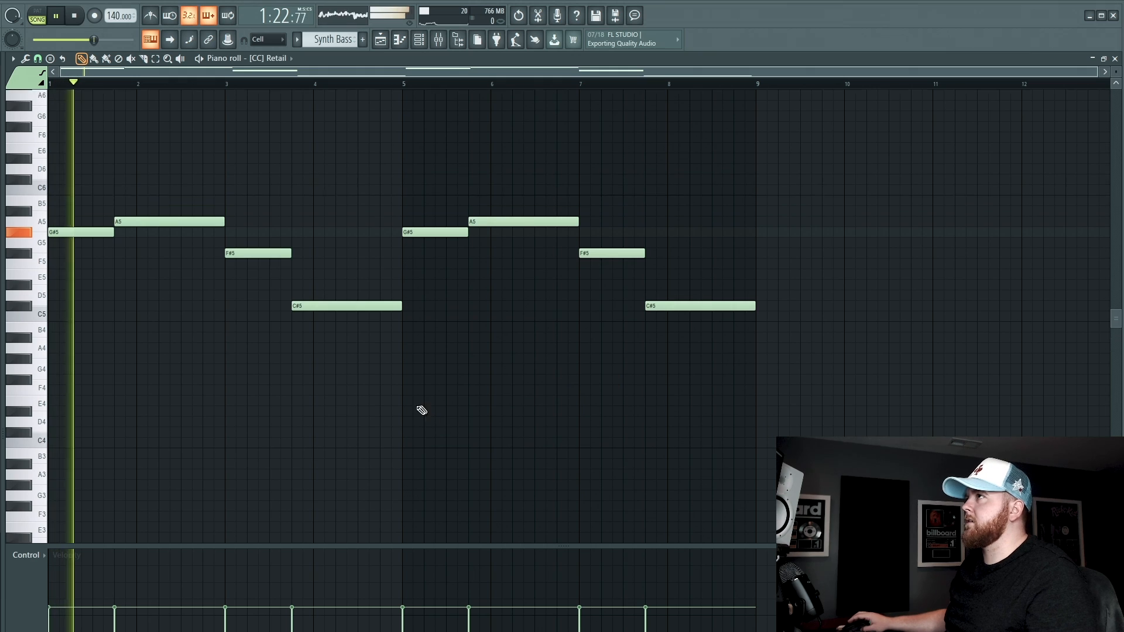
{"action": "scroll", "coordinate": [257, 371], "scroll_direction": "up", "scroll_amount": 1}
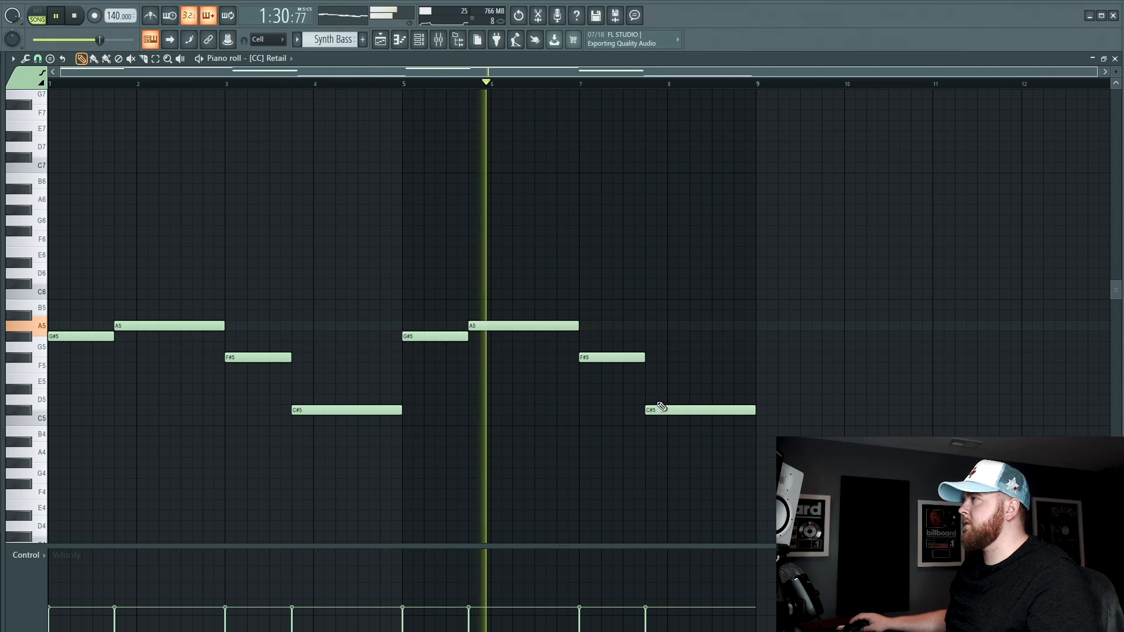
{"action": "key", "text": "space"}
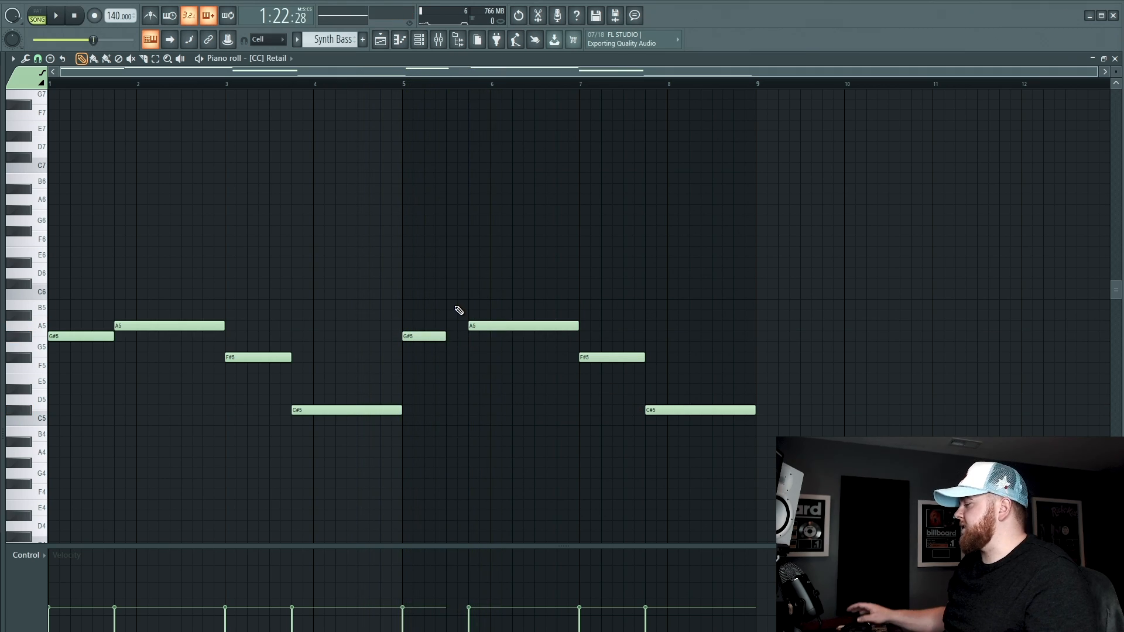
- Fill the gap after the shortened G#5 at bar 5 with a short B5 note and audition the phrase
{"action": "left_click", "coordinate": [458, 304]}
{"action": "mouse_move", "coordinate": [457, 294]}
{"action": "left_mouse_down"}
{"action": "mouse_move", "coordinate": [455, 280]}
{"action": "mouse_move", "coordinate": [472, 283]}
{"action": "left_mouse_up"}
{"action": "key", "text": "space"}
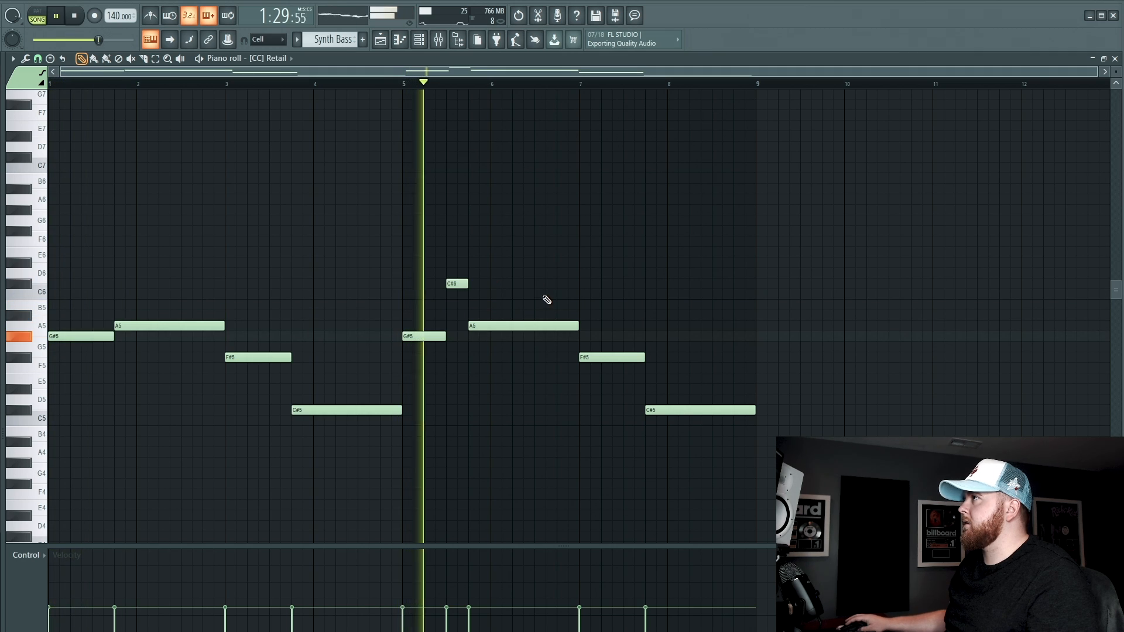
{"action": "key", "text": "space"}
{"action": "left_click", "coordinate": [455, 293]}
{"action": "left_click_drag", "start_coordinate": [455, 293], "coordinate": [455, 305]}
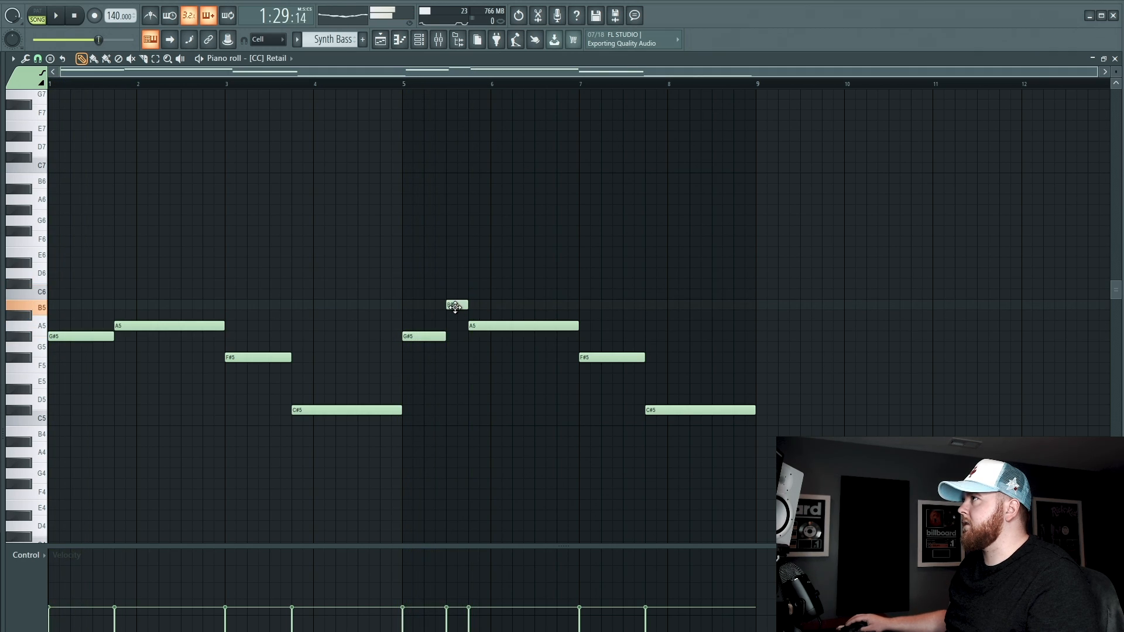
{"action": "key", "text": "space"}
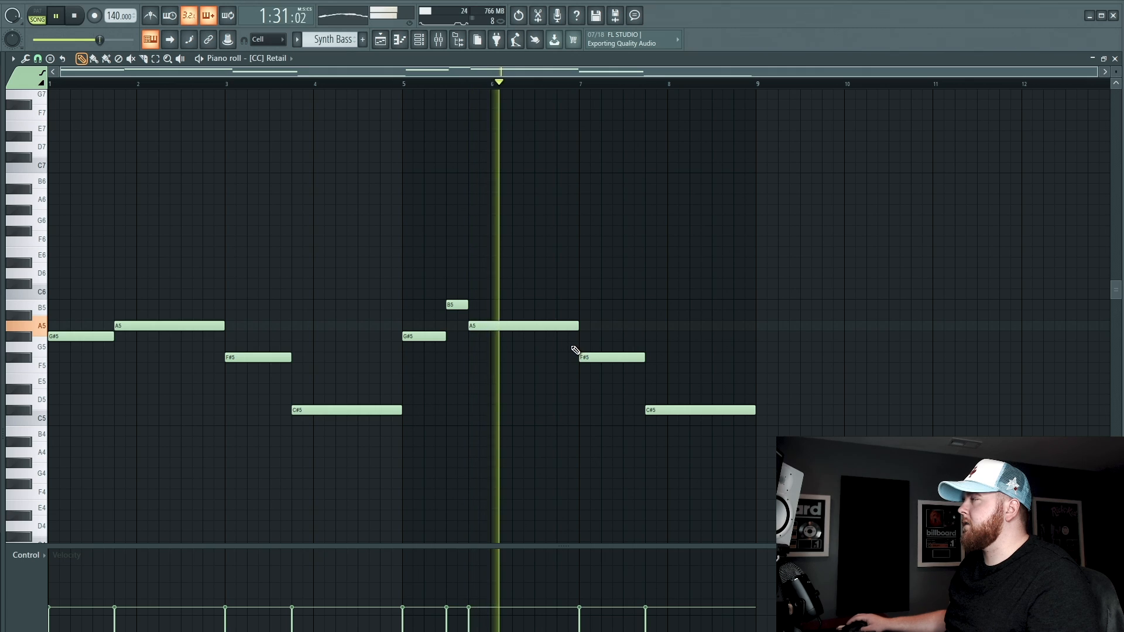
{"action": "key", "text": "space"}
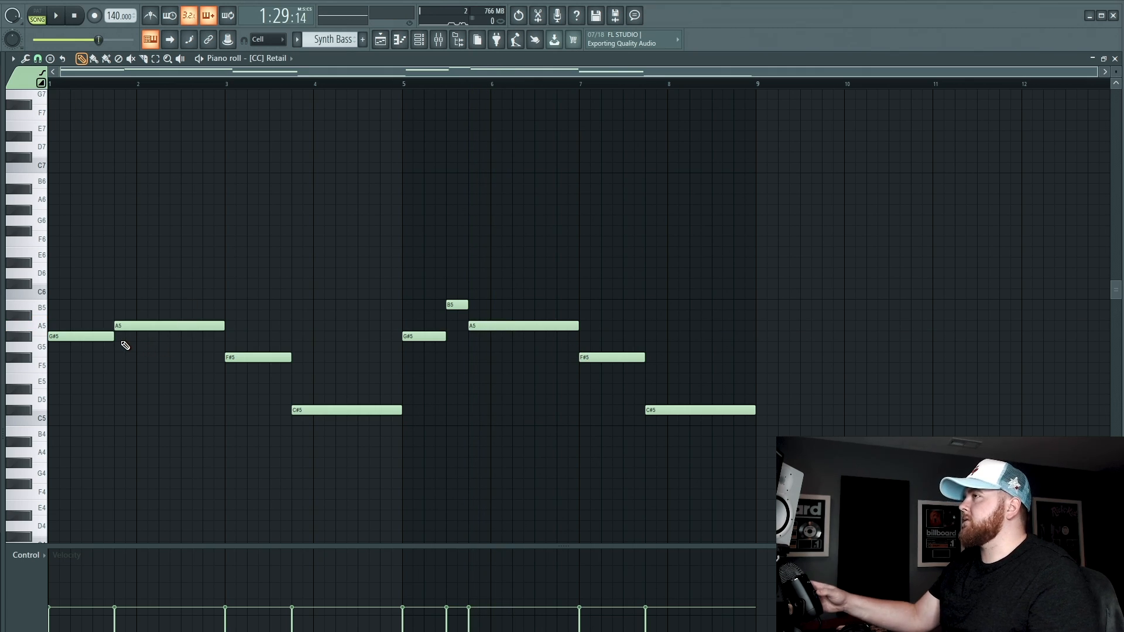
- Add short F#5 slide notes leading into the F#5 notes at bars 3 and 7 during playback
{"action": "key", "text": "space"}
{"action": "left_click", "coordinate": [211, 358]}
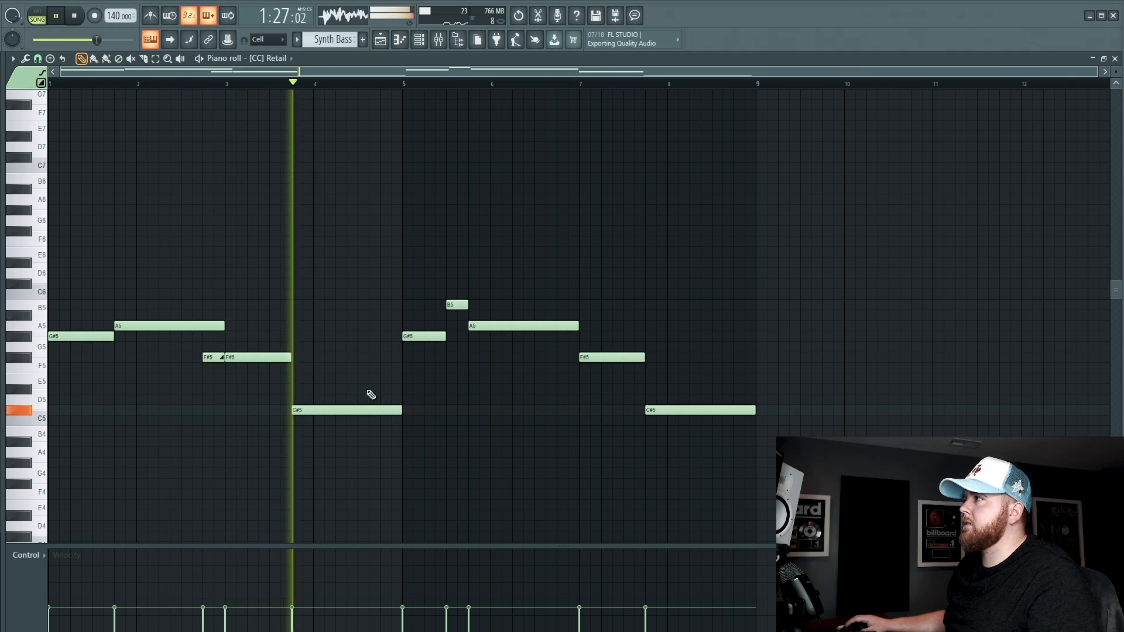
{"action": "left_click", "coordinate": [387, 337]}
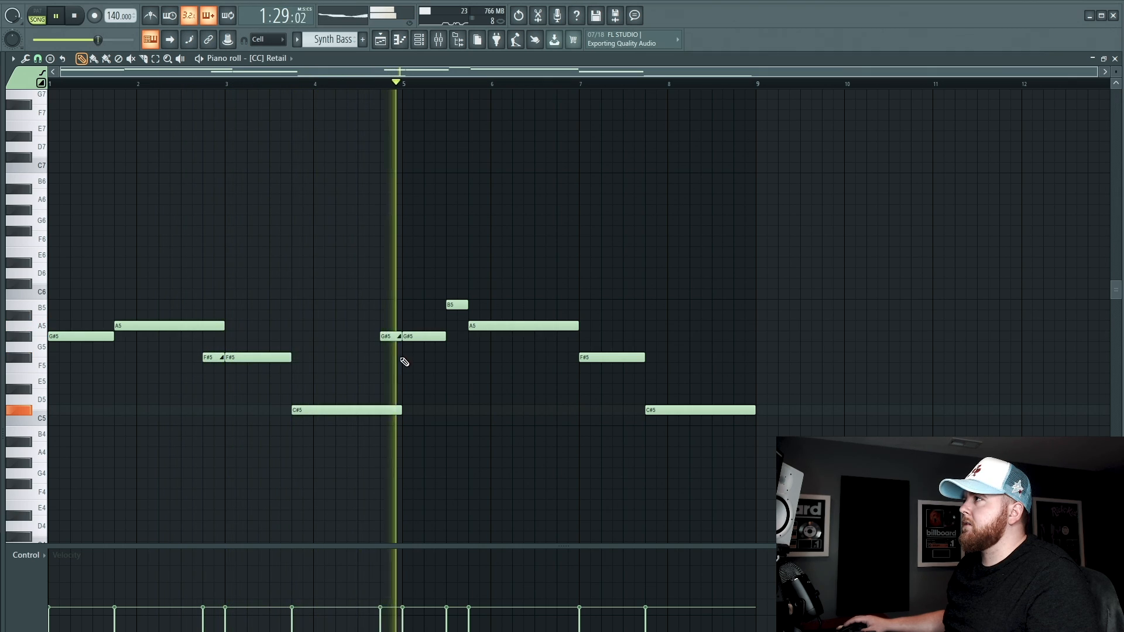
{"action": "right_click", "coordinate": [392, 336]}
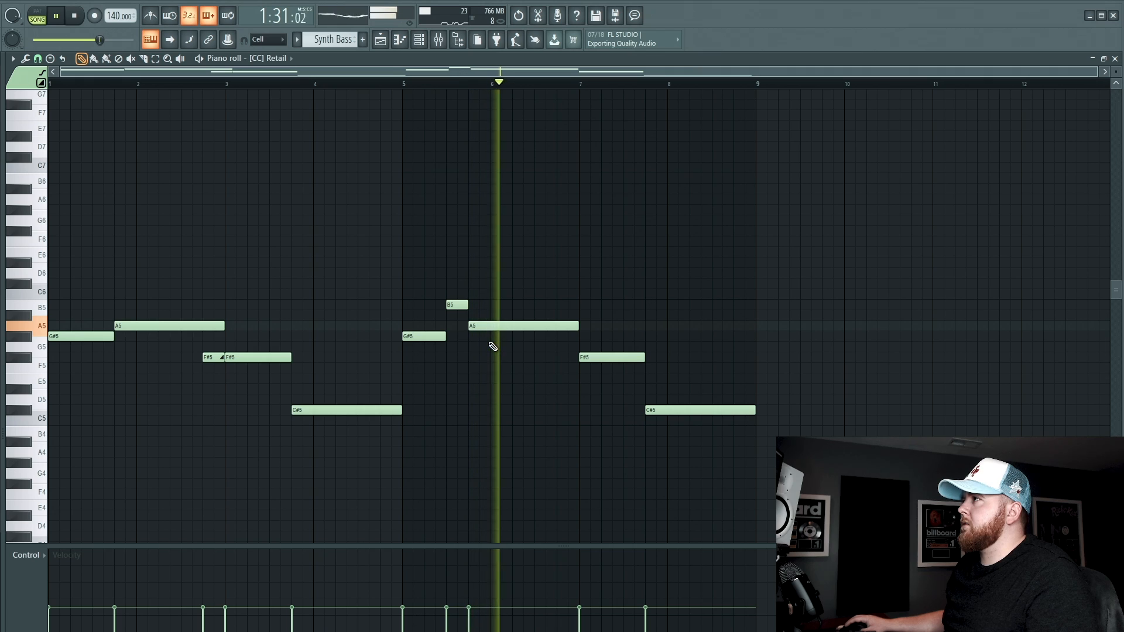
{"action": "left_click", "coordinate": [562, 358]}
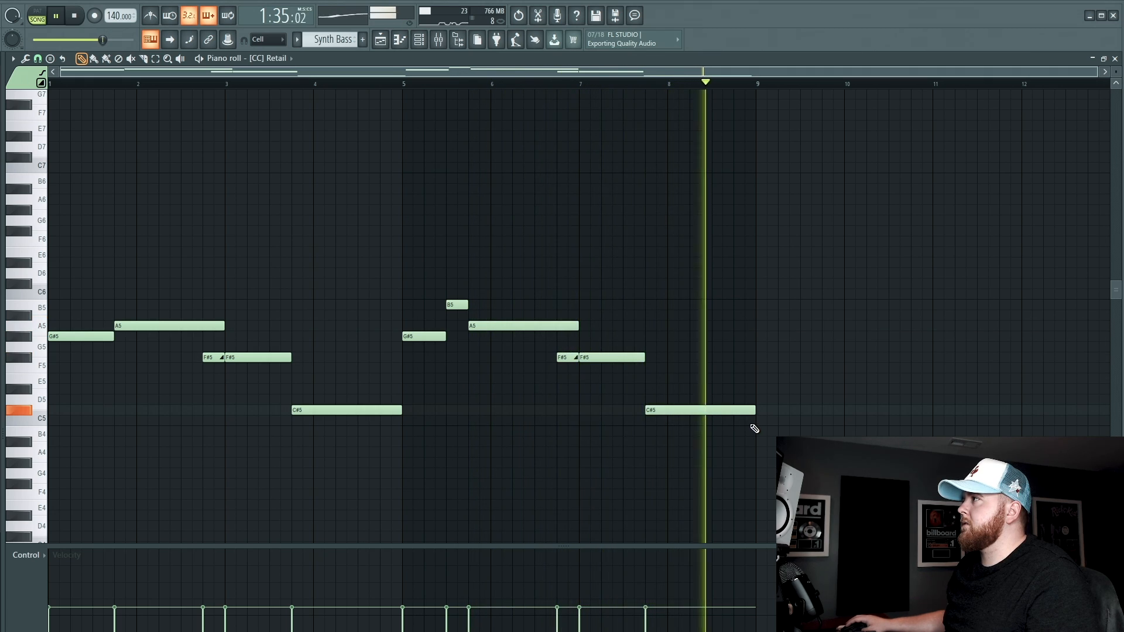
- In the playlist, remove the track 1 Serum clip from the prechorus and all clips from bar 73 onward
{"action": "key", "text": "F5"}
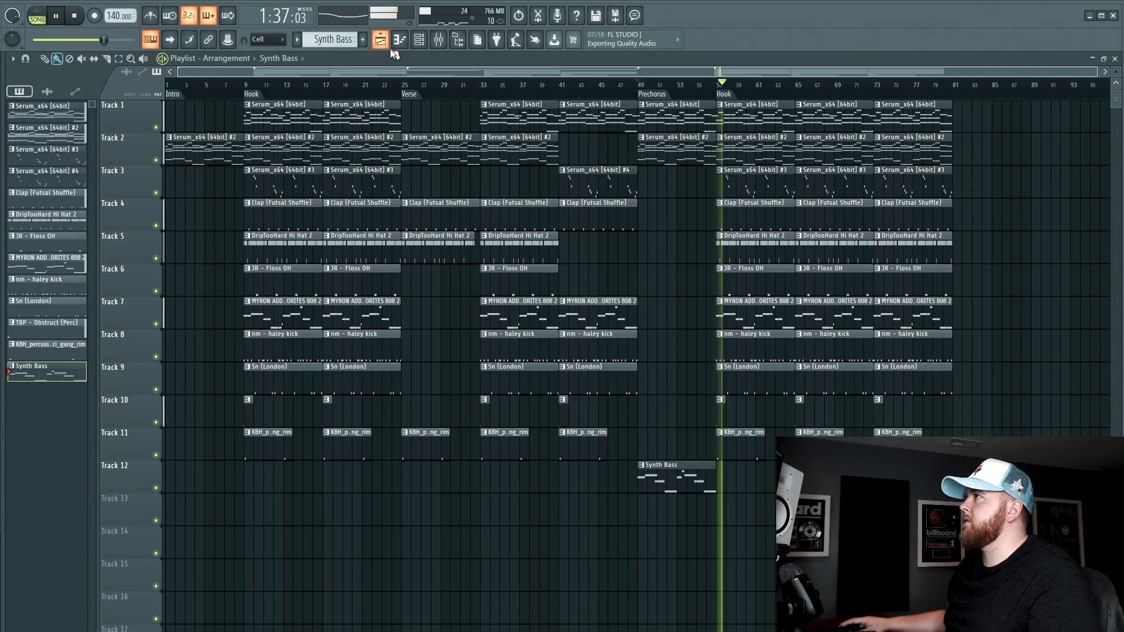
{"action": "key", "text": "space"}
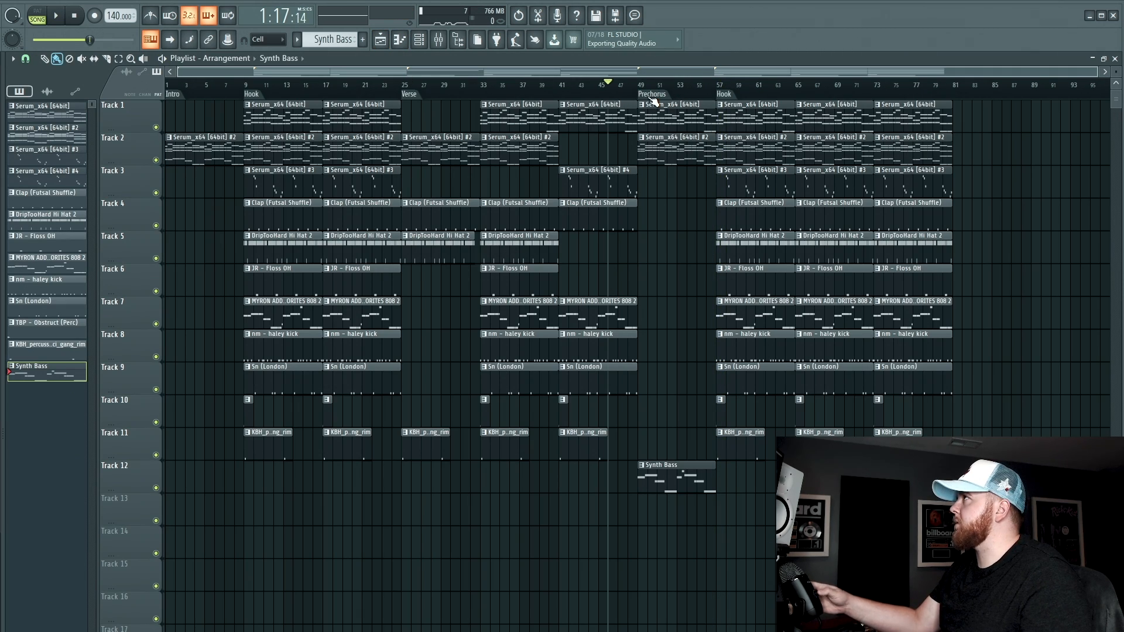
{"action": "key", "text": "space"}
{"action": "right_click", "coordinate": [683, 149]}
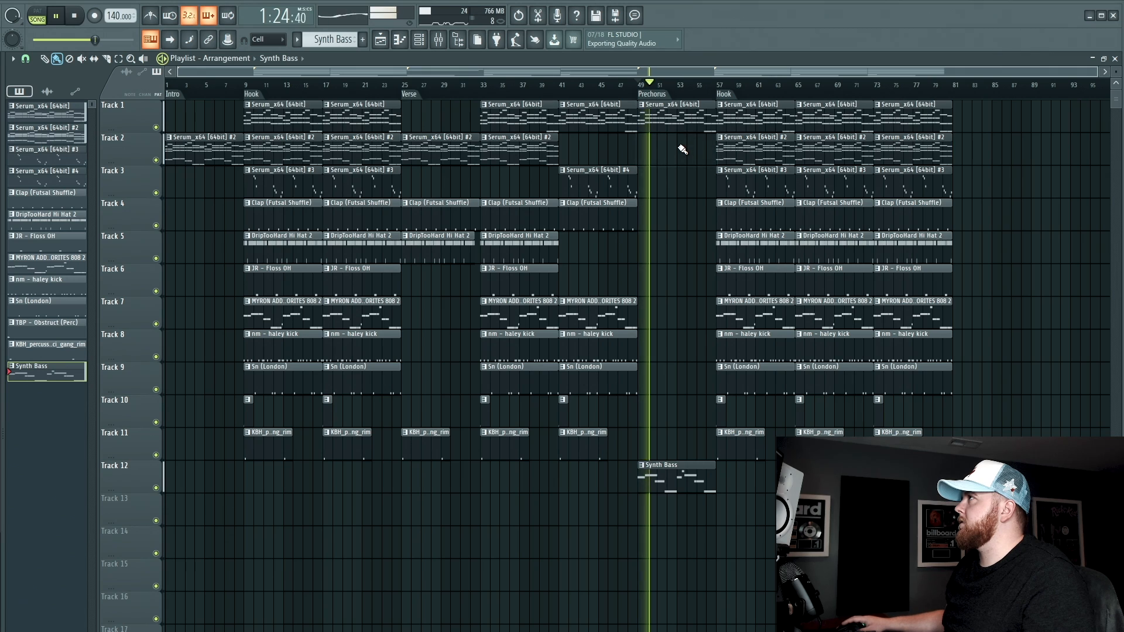
{"action": "key", "text": "ctrl+z"}
{"action": "right_click", "coordinate": [676, 125]}
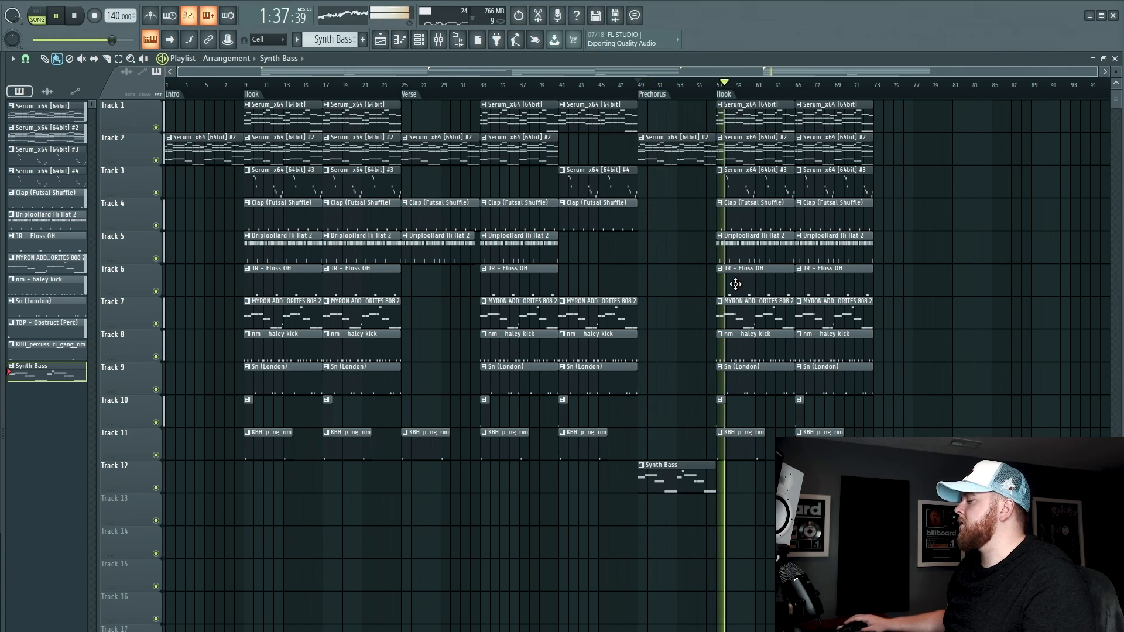
{"action": "key", "text": "space"}
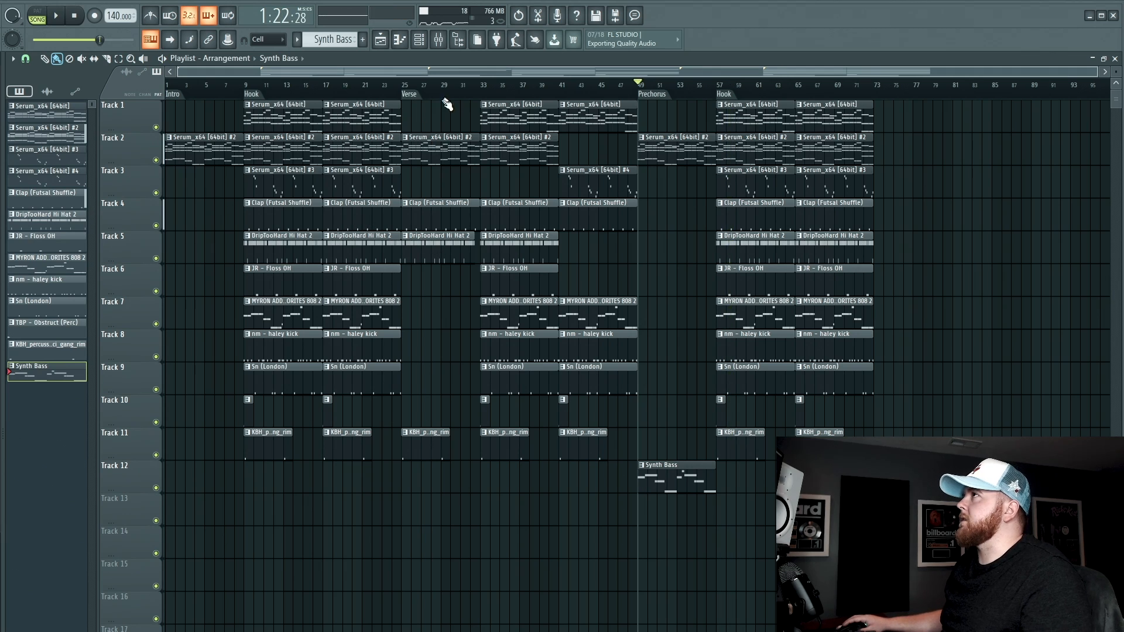
- Duplicate the verse, prechorus and hook section from bars 25 to 72 twice after itself
{"action": "left_click_drag", "start_coordinate": [413, 91], "coordinate": [855, 108]}
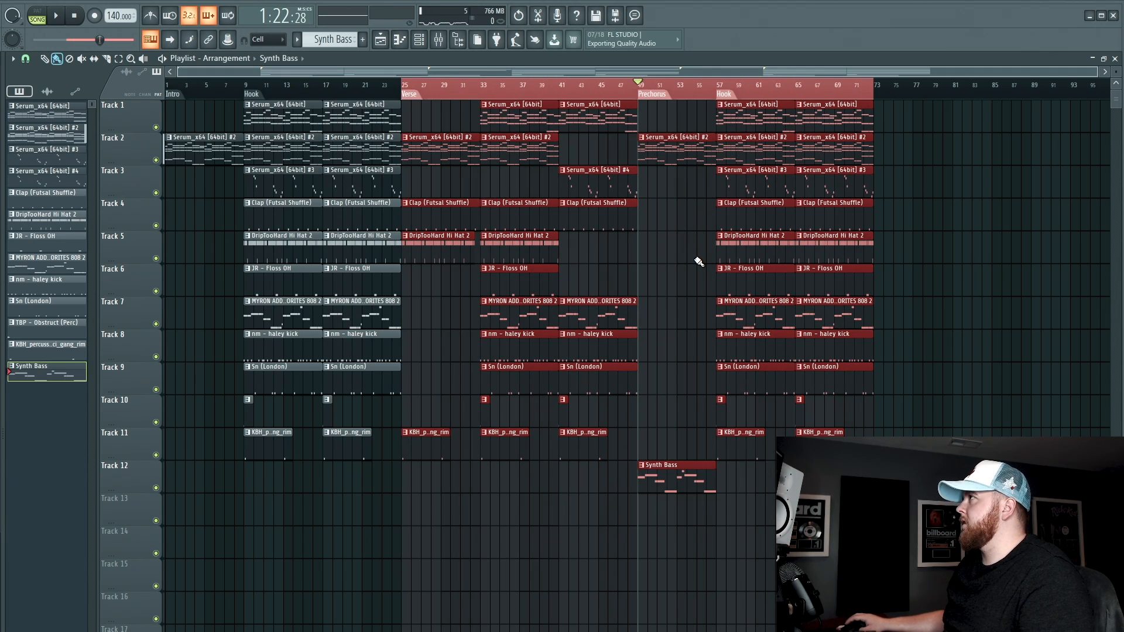
{"action": "key", "text": "ctrl+b"}
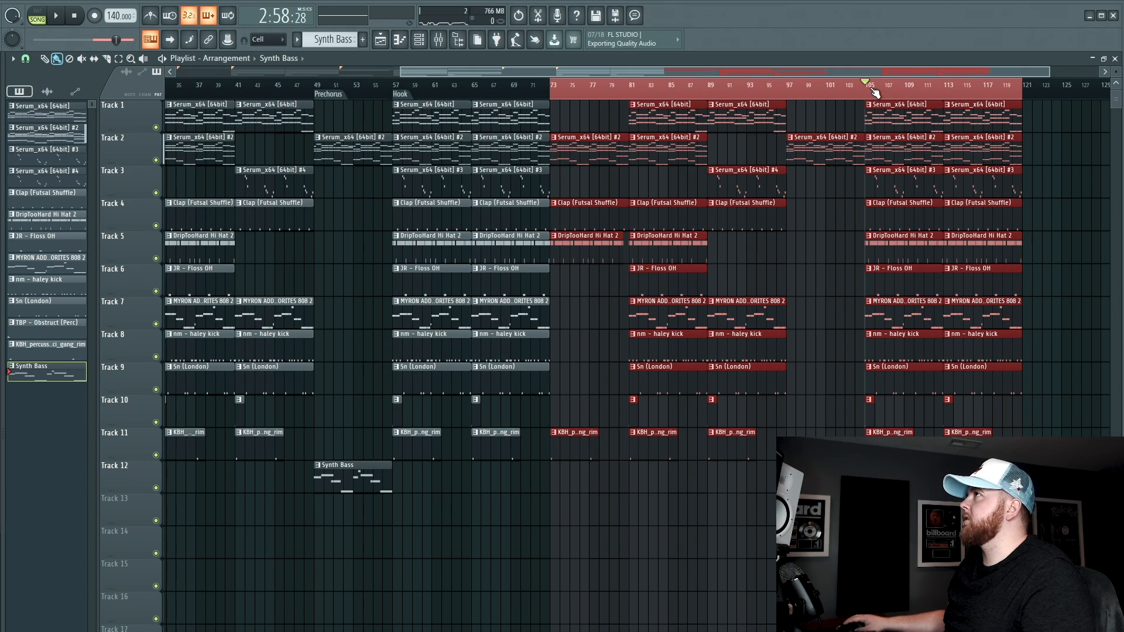
{"action": "key", "text": "ctrl+b"}
{"action": "scroll", "coordinate": [797, 164], "scroll_direction": "down", "scroll_amount": 5}
{"action": "left_click", "coordinate": [767, 91]}
{"action": "left_click", "coordinate": [766, 91]}
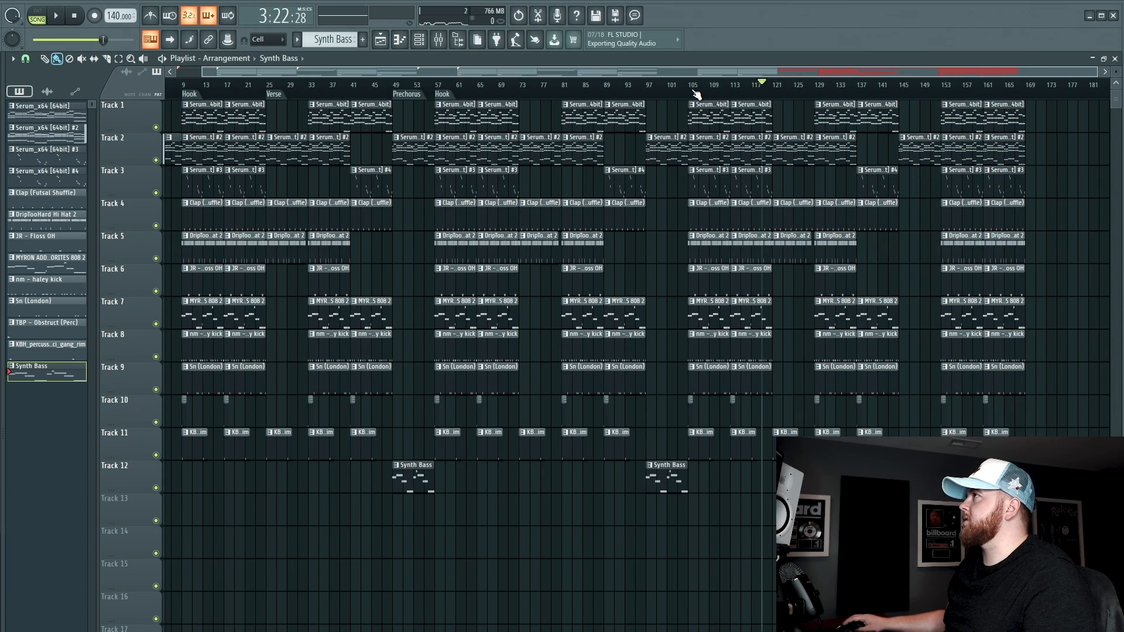
- Delete all clips from bar 121 onward except the first Serum #2 clip, and extend that clip slightly as the outro
{"action": "left_click_drag", "start_coordinate": [802, 225], "coordinate": [1056, 457]}
{"action": "key", "text": "Delete"}
{"action": "right_click", "coordinate": [1002, 122]}
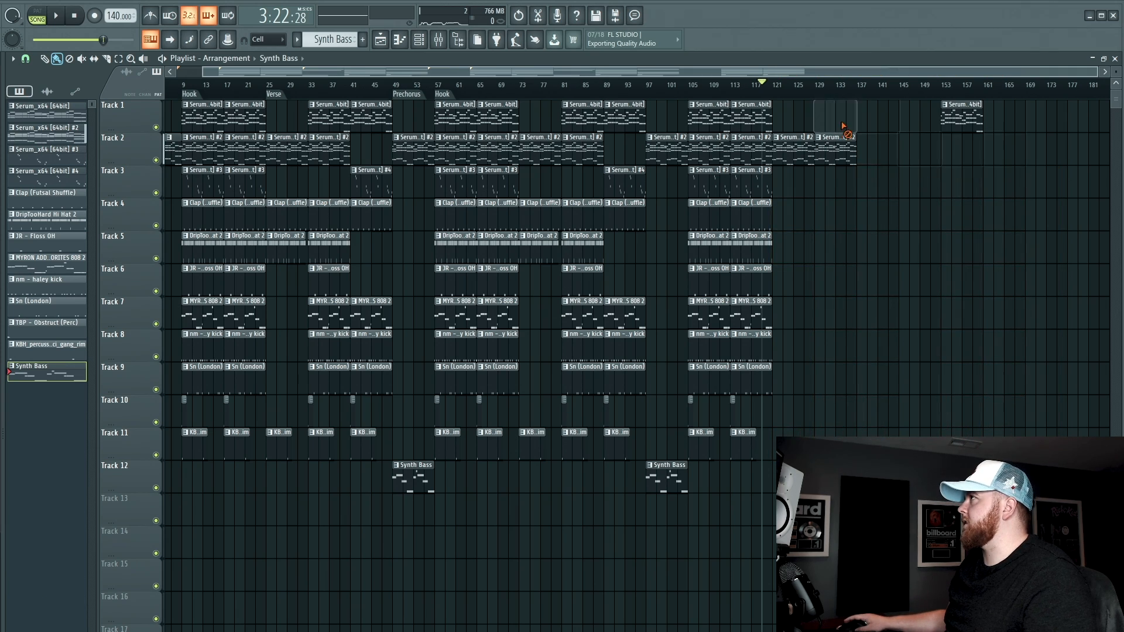
{"action": "right_click", "coordinate": [846, 135]}
{"action": "right_click", "coordinate": [966, 126]}
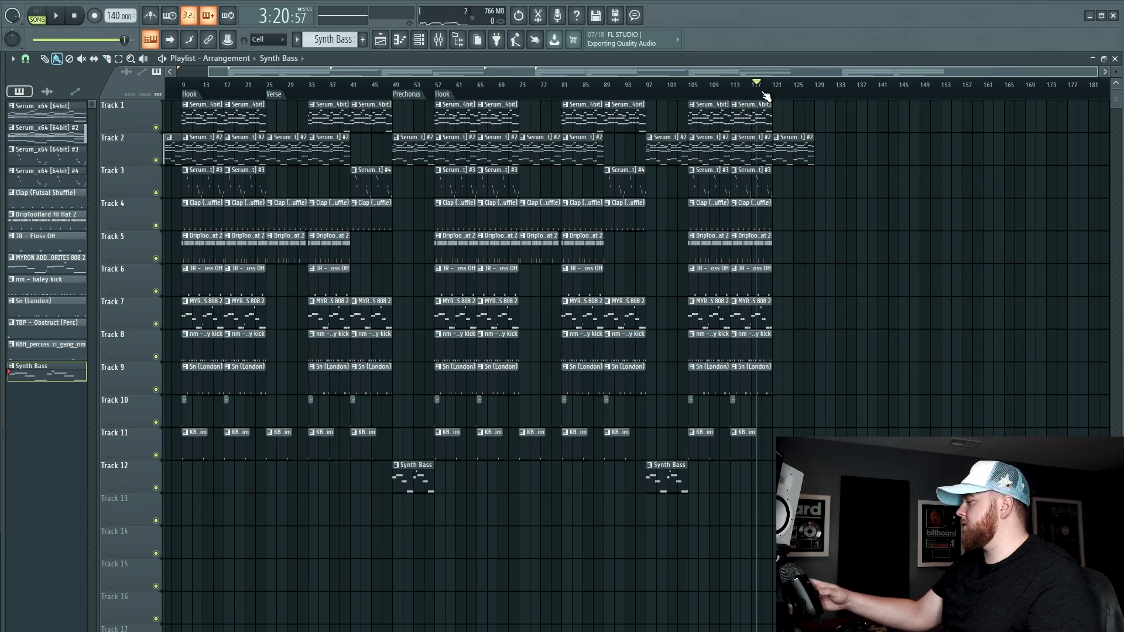
{"action": "key", "text": "space"}
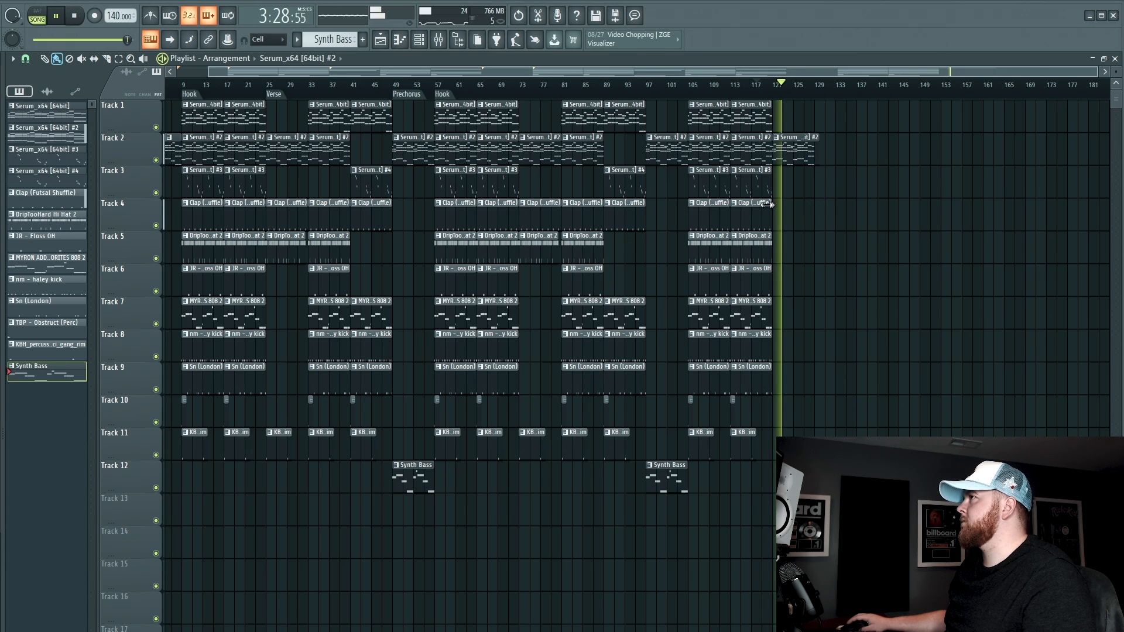
{"action": "scroll", "coordinate": [489, 249], "scroll_direction": "up", "scroll_amount": 2}
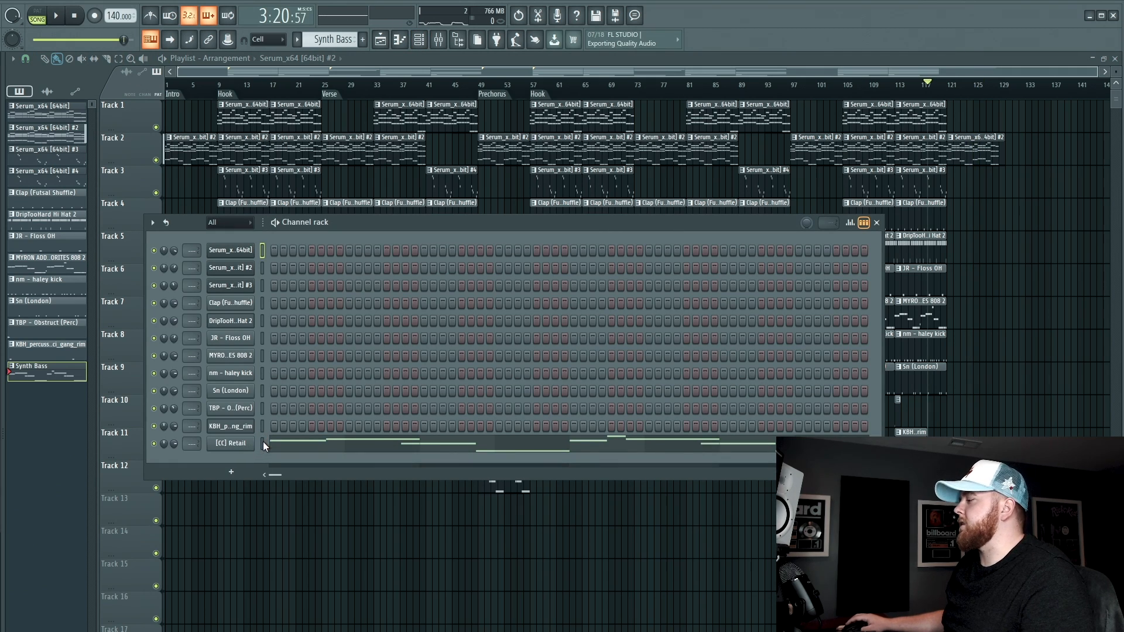
- Route all selected channels to consecutive mixer tracks starting from Insert 4
{"action": "left_click", "coordinate": [439, 40]}
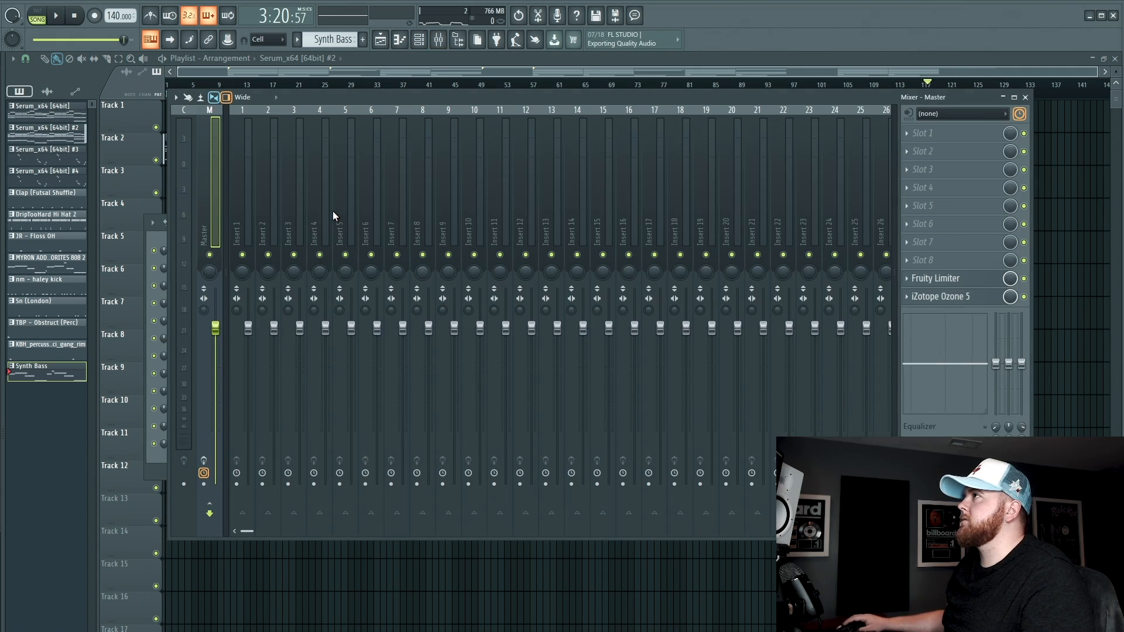
{"action": "right_click", "coordinate": [319, 206]}
{"action": "mouse_move", "coordinate": [363, 229]}
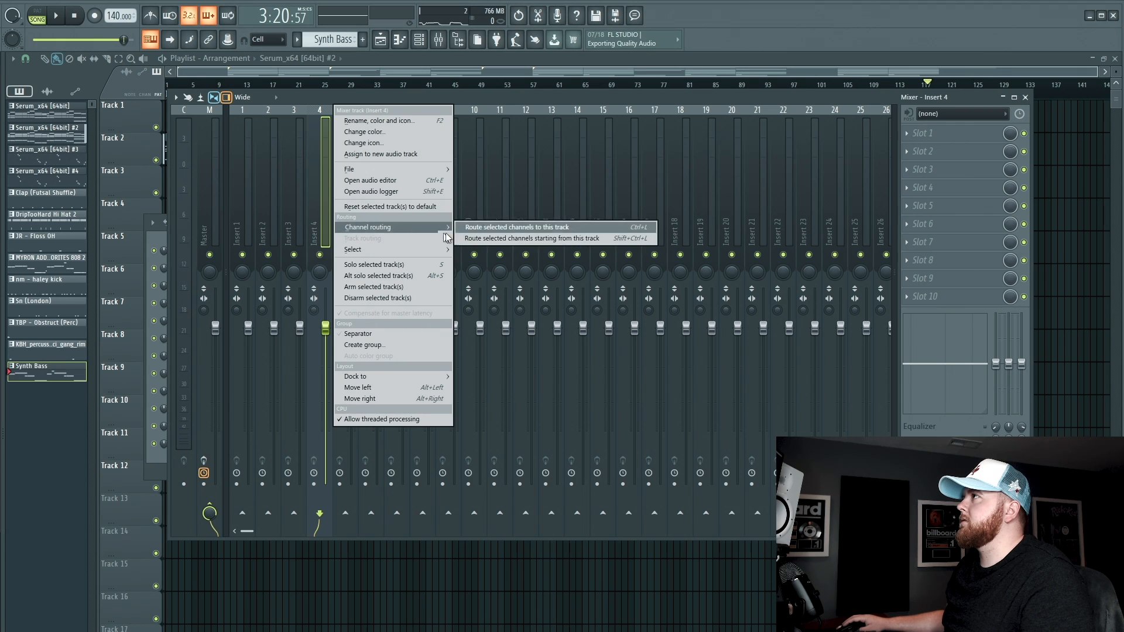
{"action": "left_click", "coordinate": [515, 237]}
{"action": "left_click", "coordinate": [214, 228]}
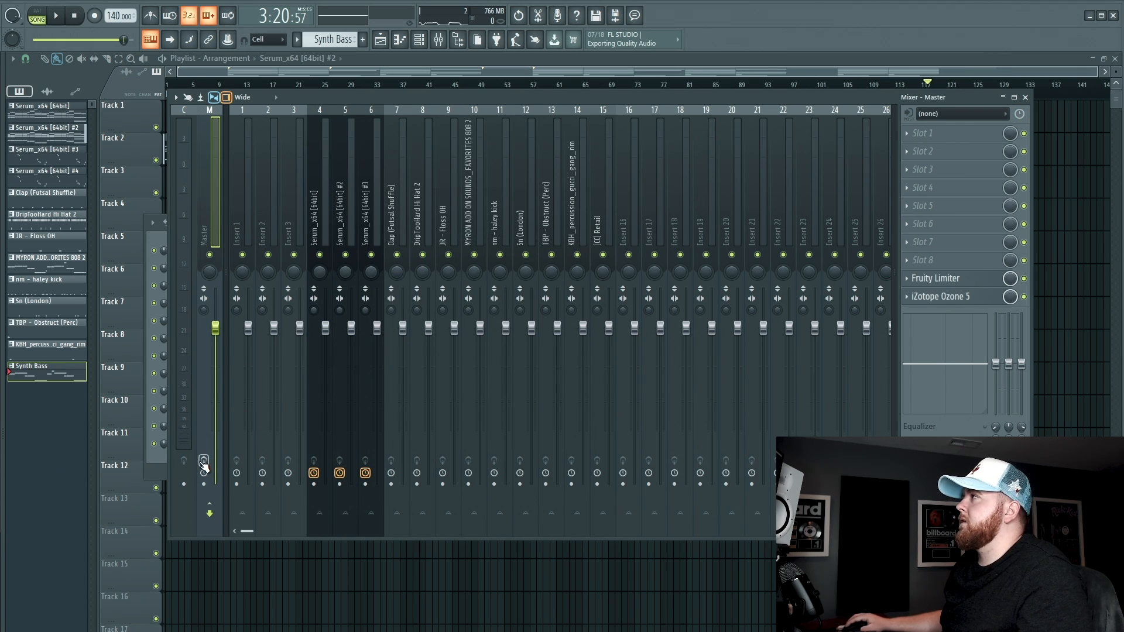
- Solo the first Serum mixer track, lower its fader, and cut its low EQ band at 210 Hz to -18.0
{"action": "left_click", "coordinate": [329, 233]}
{"action": "key", "text": "space"}
{"action": "left_click_drag", "start_coordinate": [325, 328], "coordinate": [326, 415]}
{"action": "left_click_drag", "start_coordinate": [996, 363], "coordinate": [996, 413]}
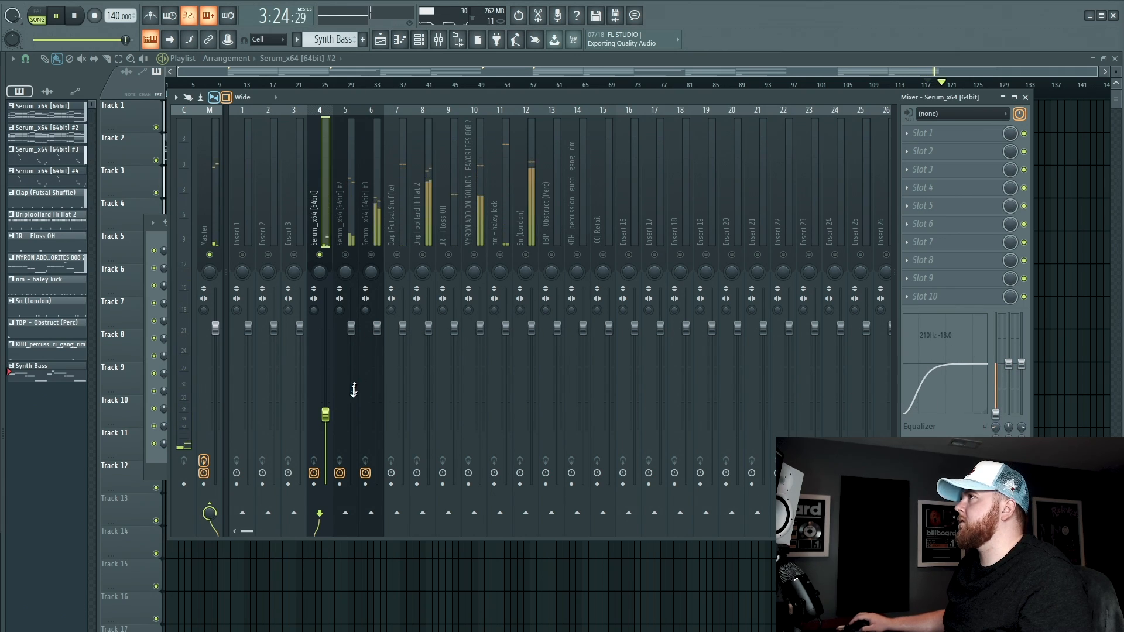
{"action": "key", "text": "space"}
{"action": "key", "text": "space"}
- Unmute the Serum #2 and Serum #3 mixer tracks and lower their faders to balance them with the first Serum
{"action": "left_click", "coordinate": [345, 255]}
{"action": "left_click_drag", "start_coordinate": [352, 329], "coordinate": [352, 390]}
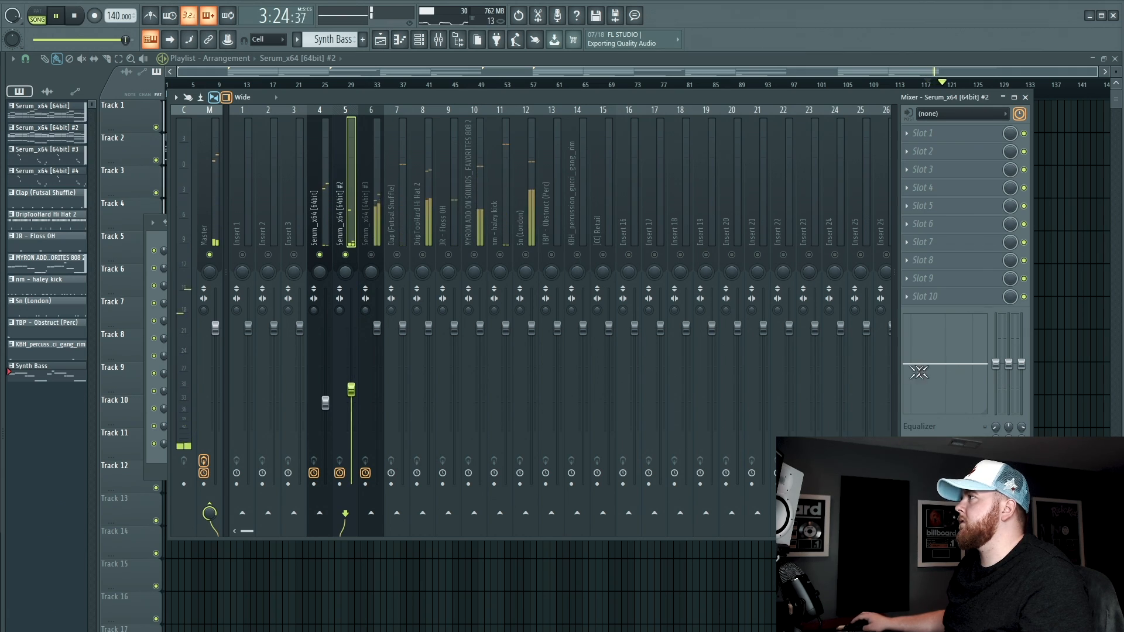
{"action": "left_click", "coordinate": [371, 255]}
{"action": "left_click_drag", "start_coordinate": [385, 330], "coordinate": [386, 399]}
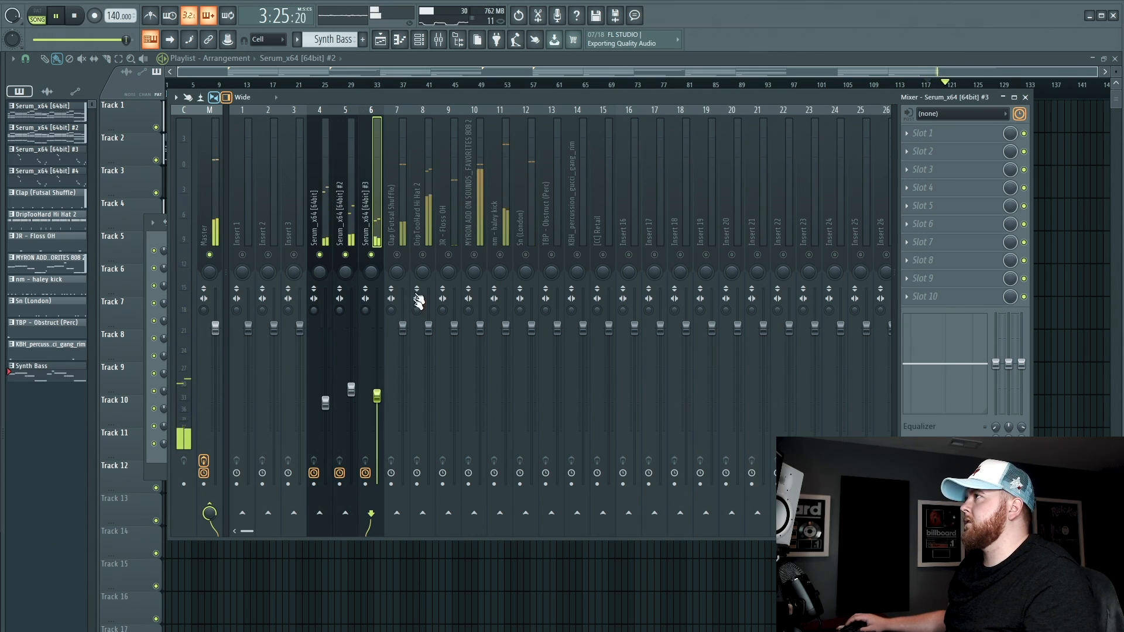
- Unmute the DripTooHard Hi Hat 2, Clap (Futsal Shuffle) and JR - Floss OH mixer tracks and lower their faders to sit with the Serums
{"action": "left_click", "coordinate": [423, 255]}
{"action": "left_click_drag", "start_coordinate": [428, 326], "coordinate": [429, 344]}
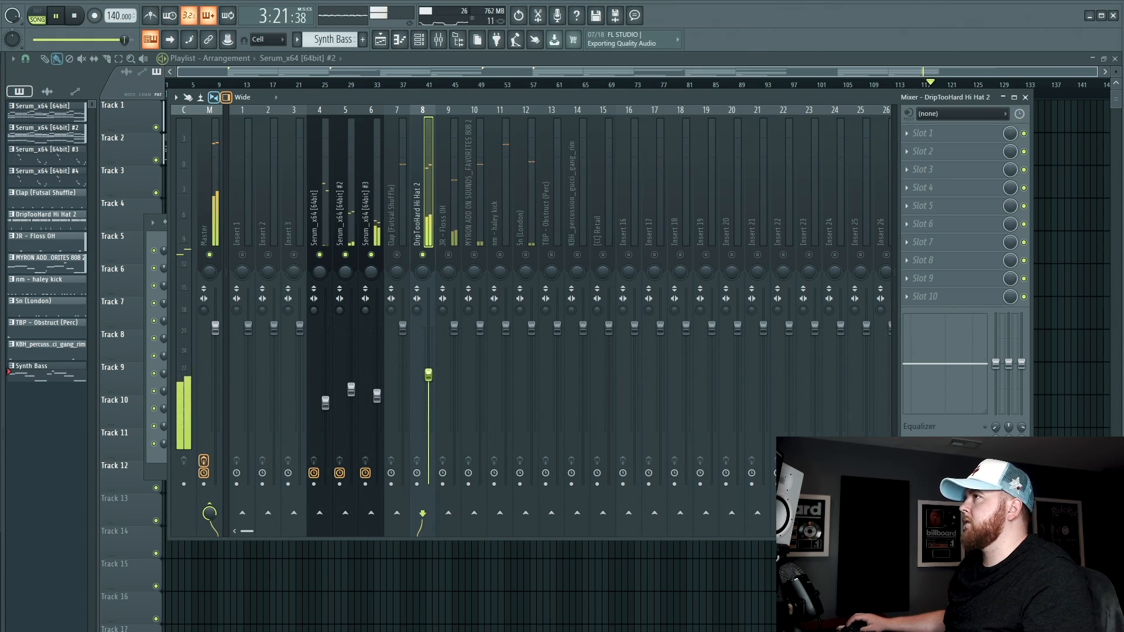
{"action": "left_click", "coordinate": [395, 250]}
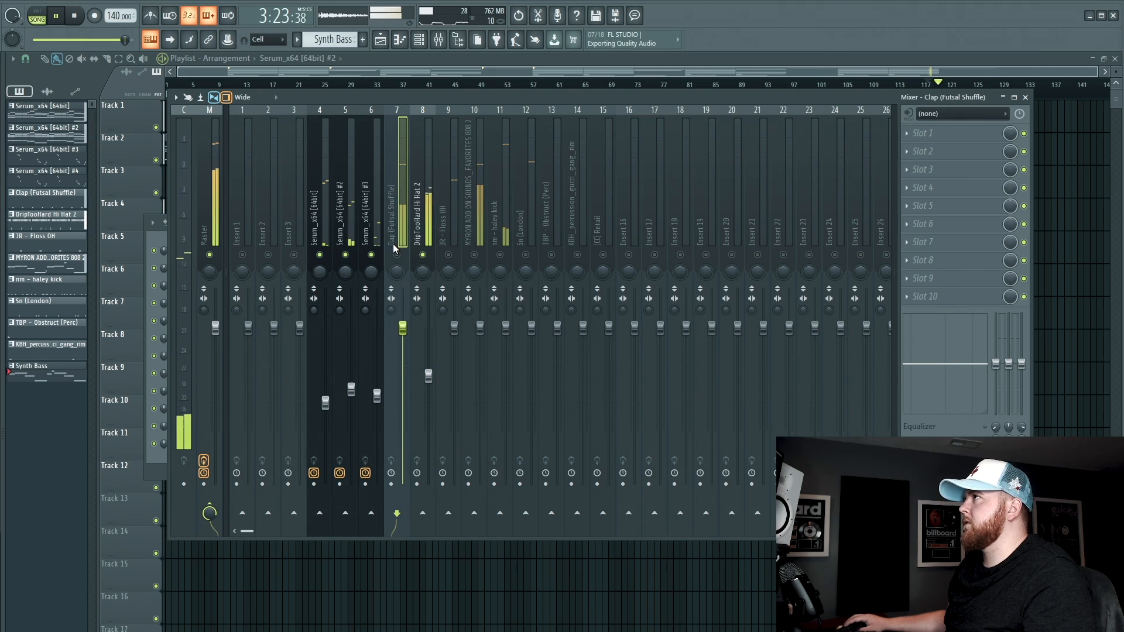
{"action": "left_click_drag", "start_coordinate": [404, 355], "coordinate": [454, 362]}
{"action": "left_click", "coordinate": [449, 256]}
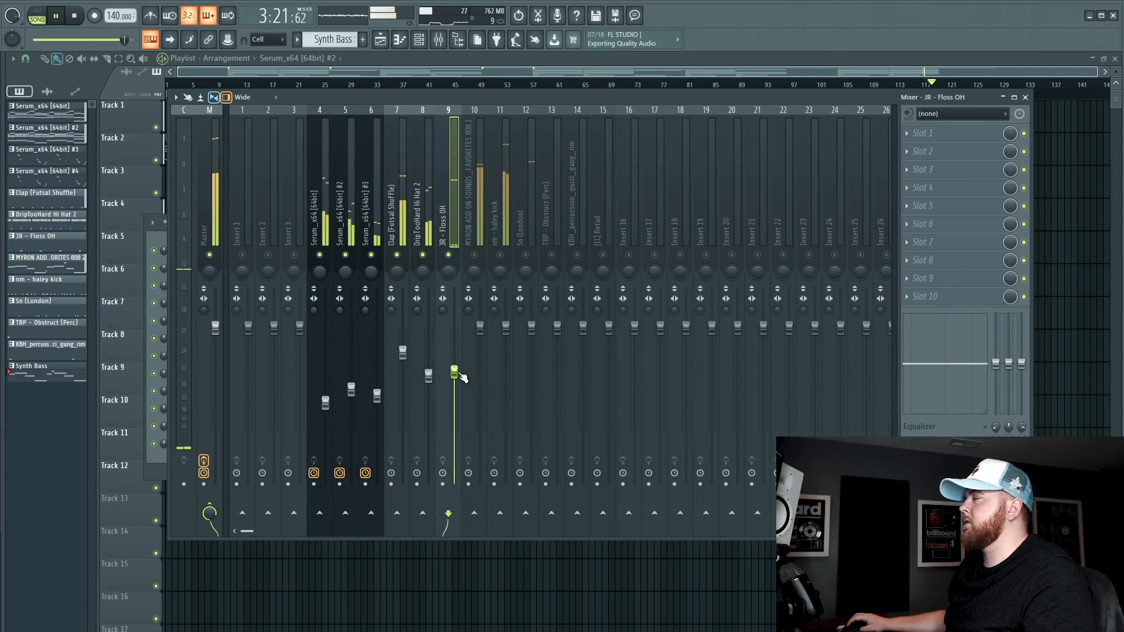
{"action": "left_click_drag", "start_coordinate": [454, 377], "coordinate": [455, 379]}
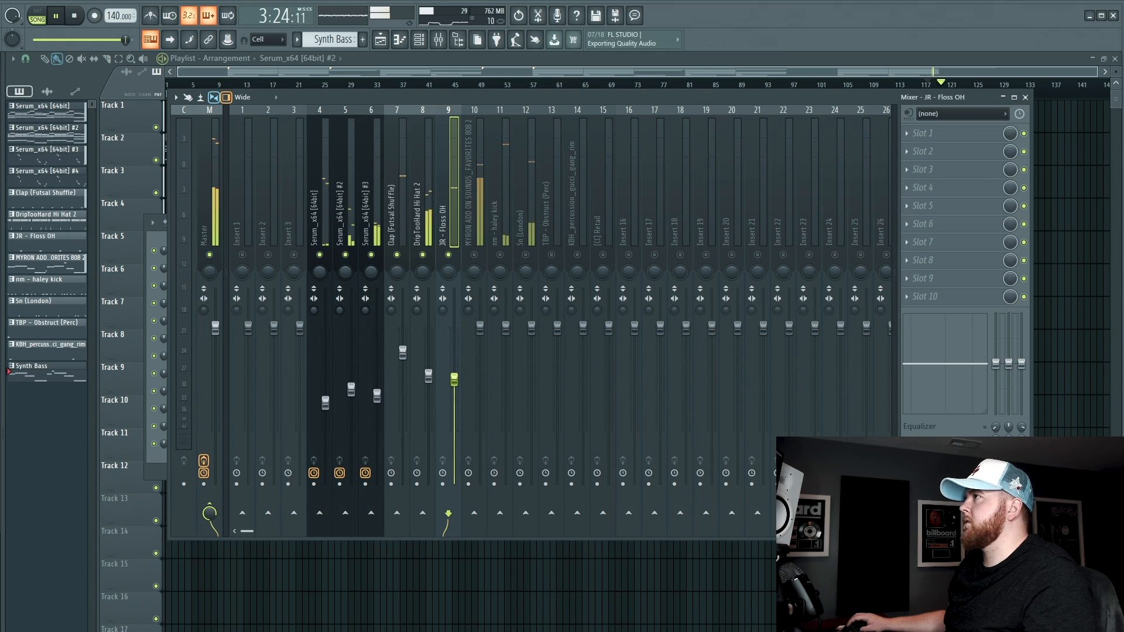
- Unmute the 808, nm - haley kick and Sn (London) mixer tracks and lower their faders, bringing the 808 down the most
{"action": "left_click", "coordinate": [475, 256]}
{"action": "left_click_drag", "start_coordinate": [480, 328], "coordinate": [480, 368]}
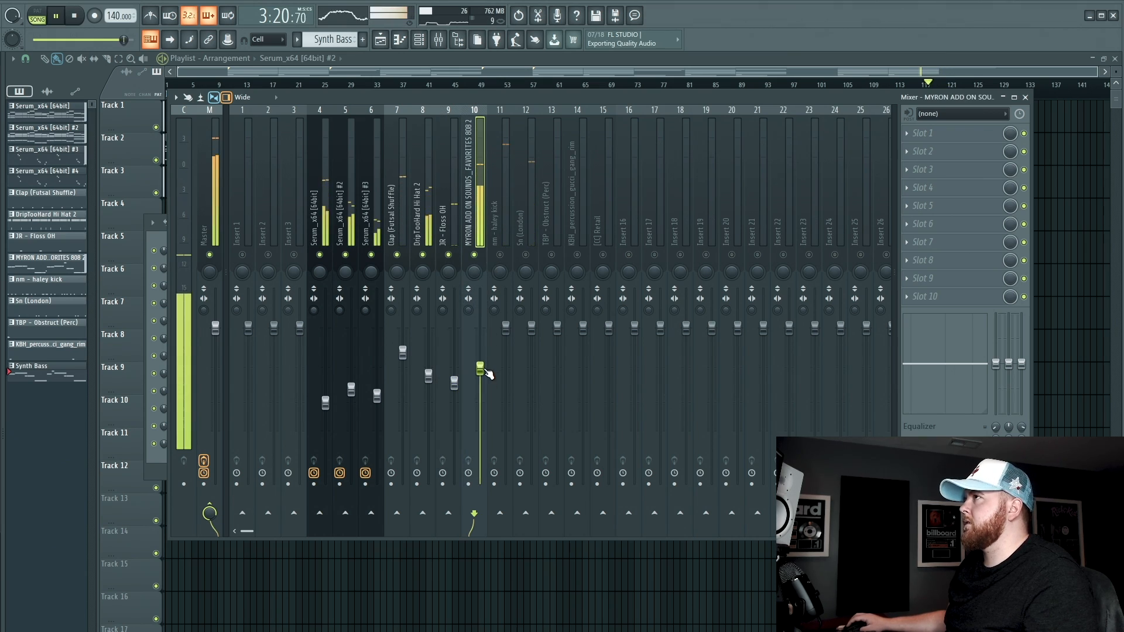
{"action": "left_click", "coordinate": [500, 256]}
{"action": "left_click_drag", "start_coordinate": [506, 328], "coordinate": [532, 350]}
{"action": "left_click", "coordinate": [526, 256]}
{"action": "left_click", "coordinate": [534, 261]}
- Unmute the TBP - Obstruct (Perc) and KBH percussion rim tracks and lower their faders while playing from the middle of the prechorus
{"action": "left_click", "coordinate": [558, 235]}
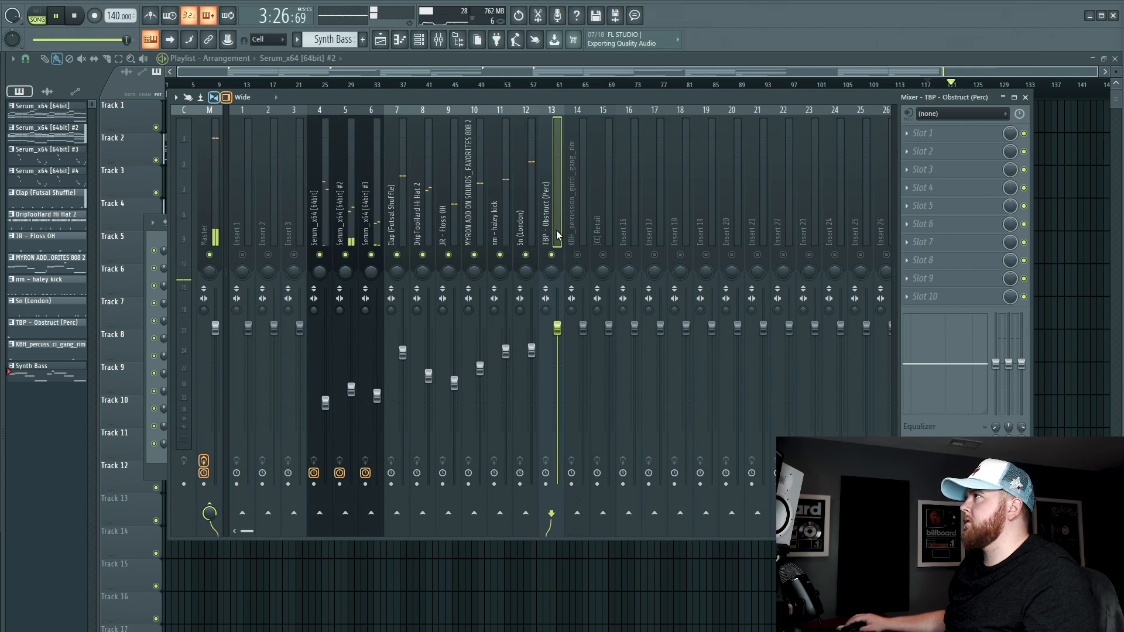
{"action": "left_click", "coordinate": [515, 71]}
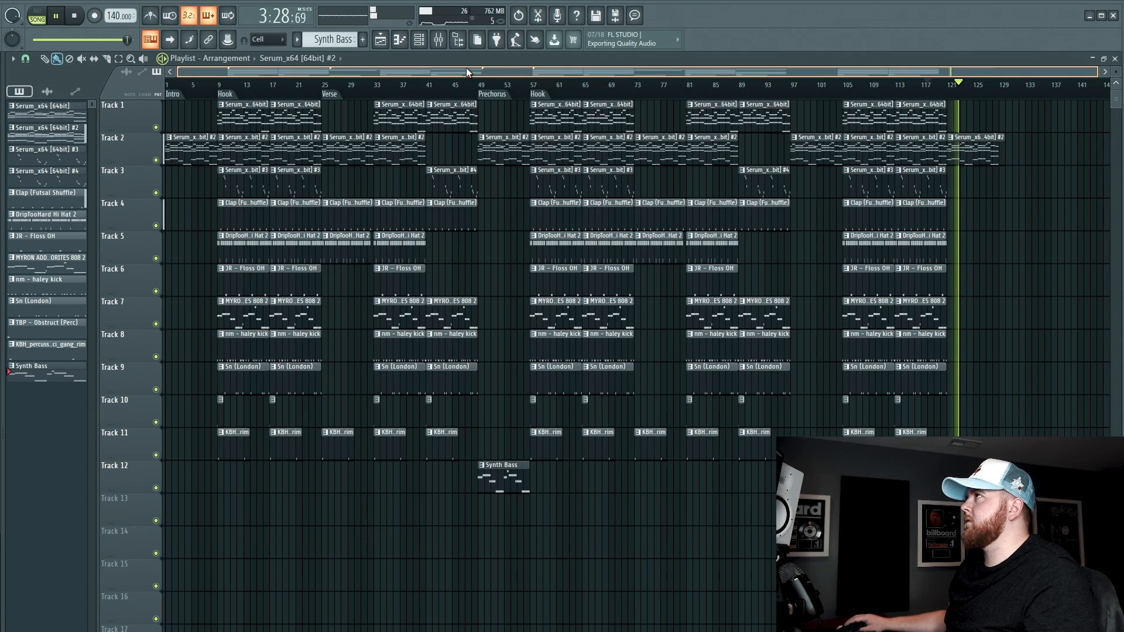
{"action": "left_click", "coordinate": [516, 85]}
{"action": "left_click", "coordinate": [438, 40]}
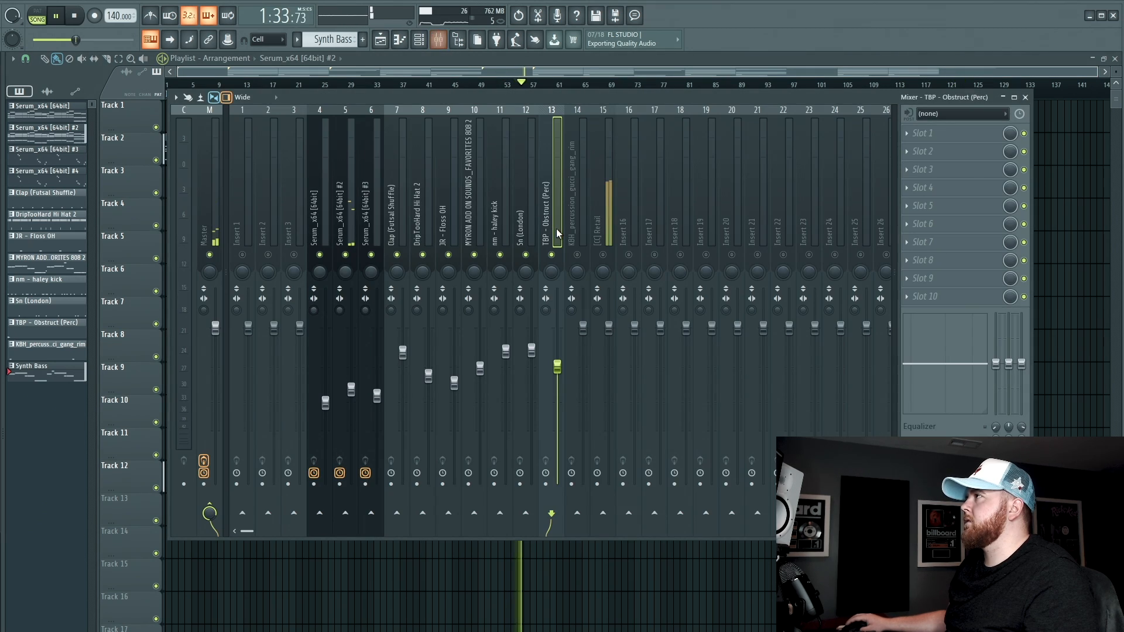
{"action": "left_click_drag", "start_coordinate": [558, 376], "coordinate": [558, 370]}
{"action": "left_click", "coordinate": [578, 255]}
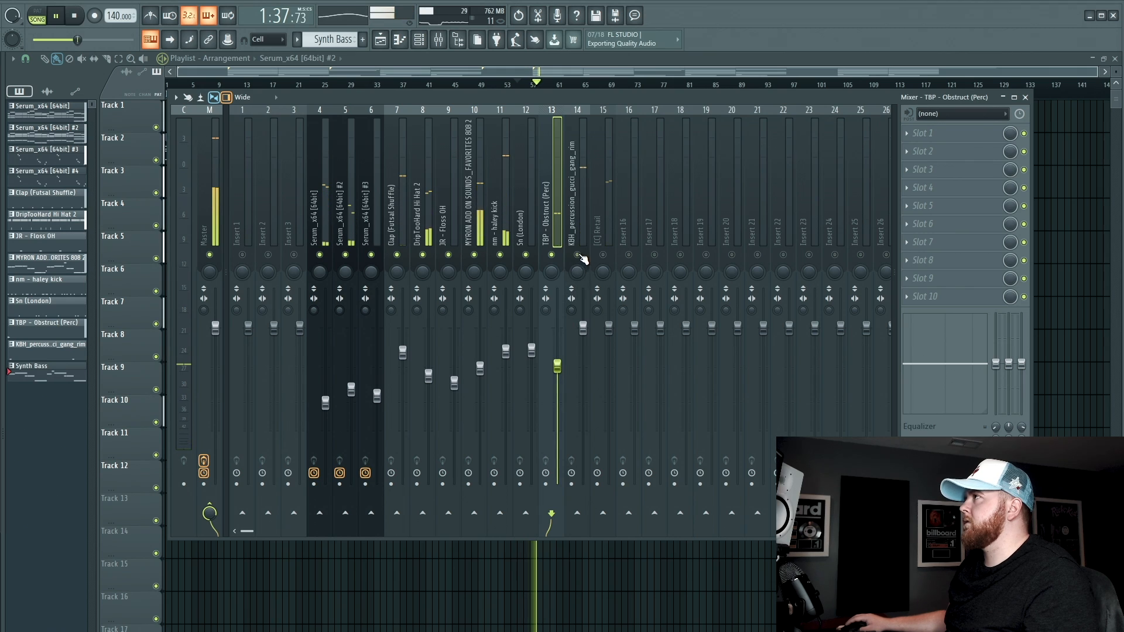
{"action": "left_click_drag", "start_coordinate": [583, 329], "coordinate": [585, 367]}
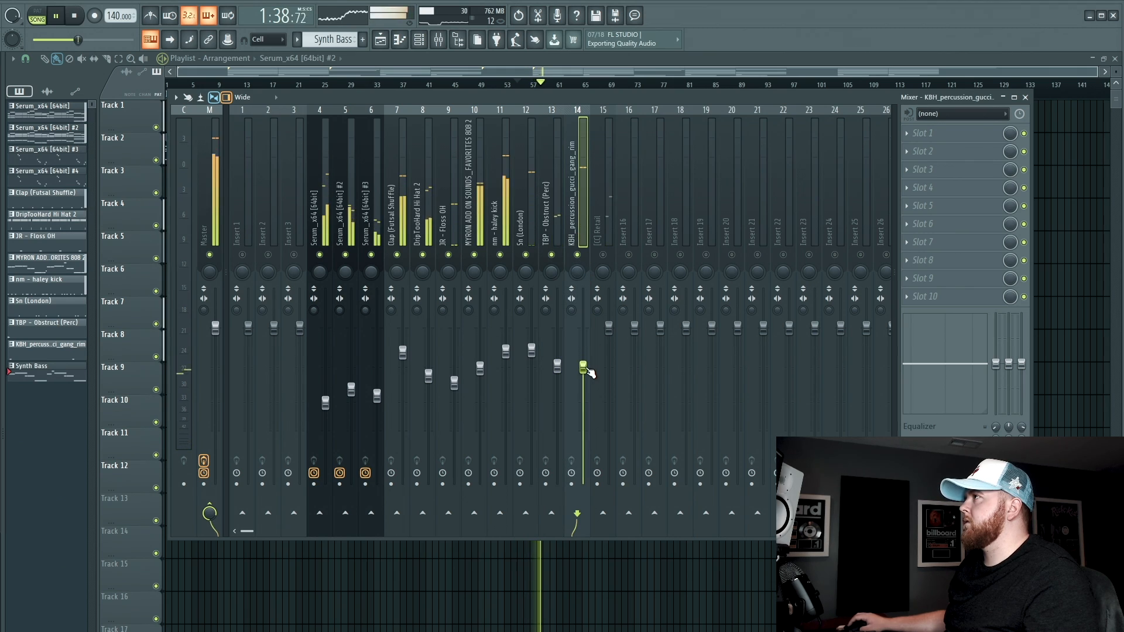
- Unmute the [CC] Retail mixer track and lower its fader slightly to balance it in the prechorus
{"action": "left_click", "coordinate": [603, 255]}
{"action": "left_click", "coordinate": [609, 329]}
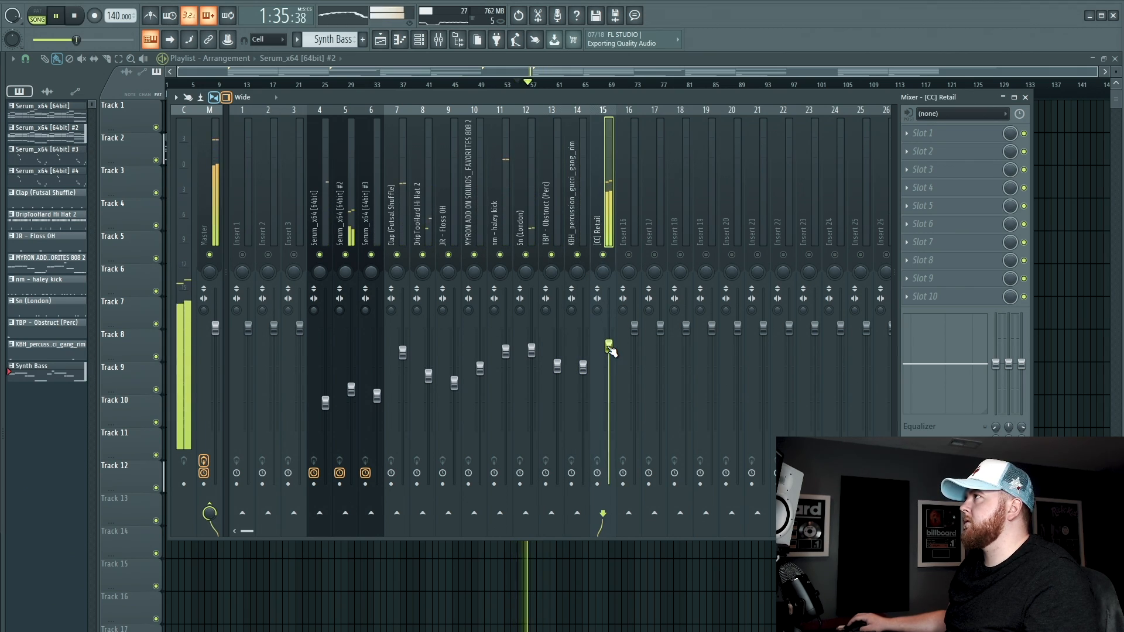
{"action": "left_click_drag", "start_coordinate": [609, 348], "coordinate": [609, 351]}
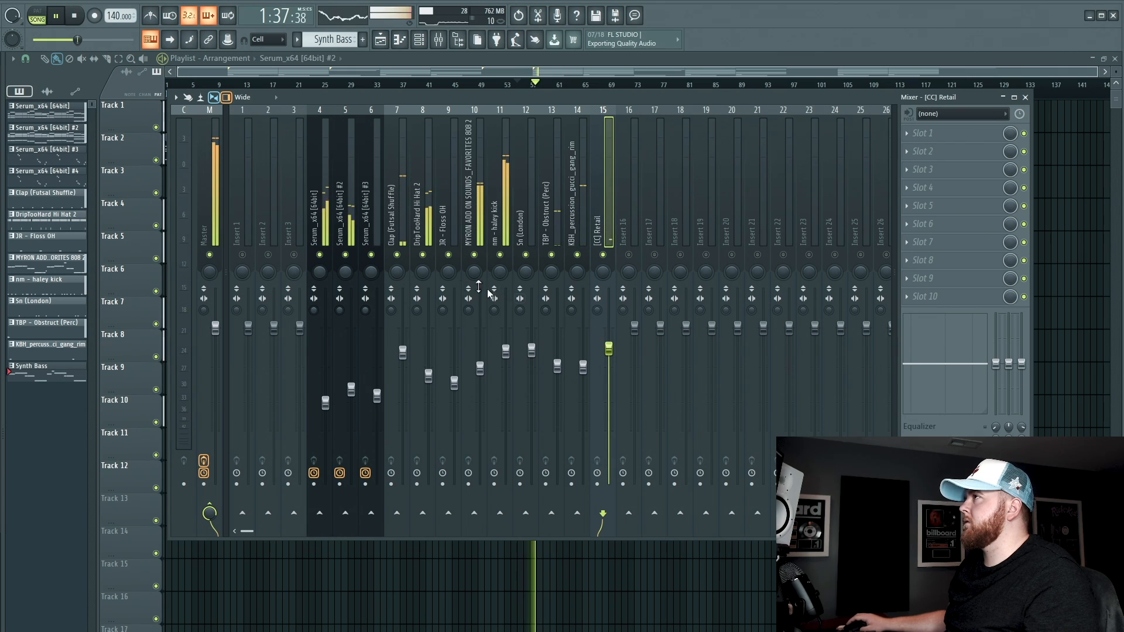
- Lower the Sn (London) fader slightly, raise the first Serum and Serum #2 a little, lower Serum #3, and return to the playlist
{"action": "left_click", "coordinate": [515, 176]}
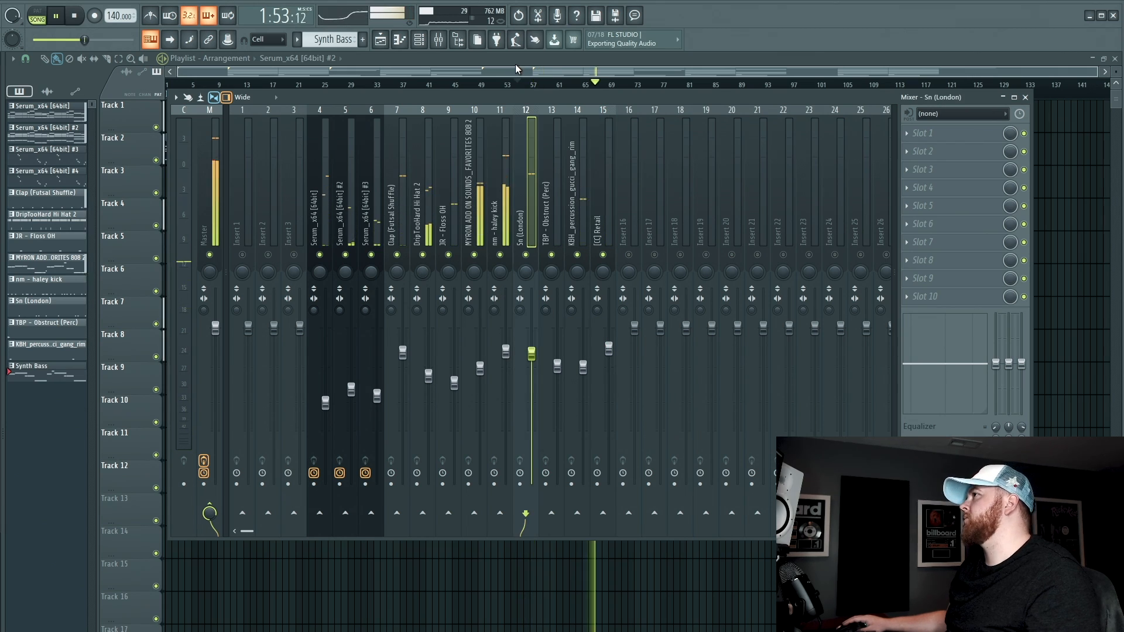
{"action": "left_click_drag", "start_coordinate": [352, 390], "coordinate": [327, 395]}
{"action": "left_click_drag", "start_coordinate": [352, 386], "coordinate": [378, 401]}
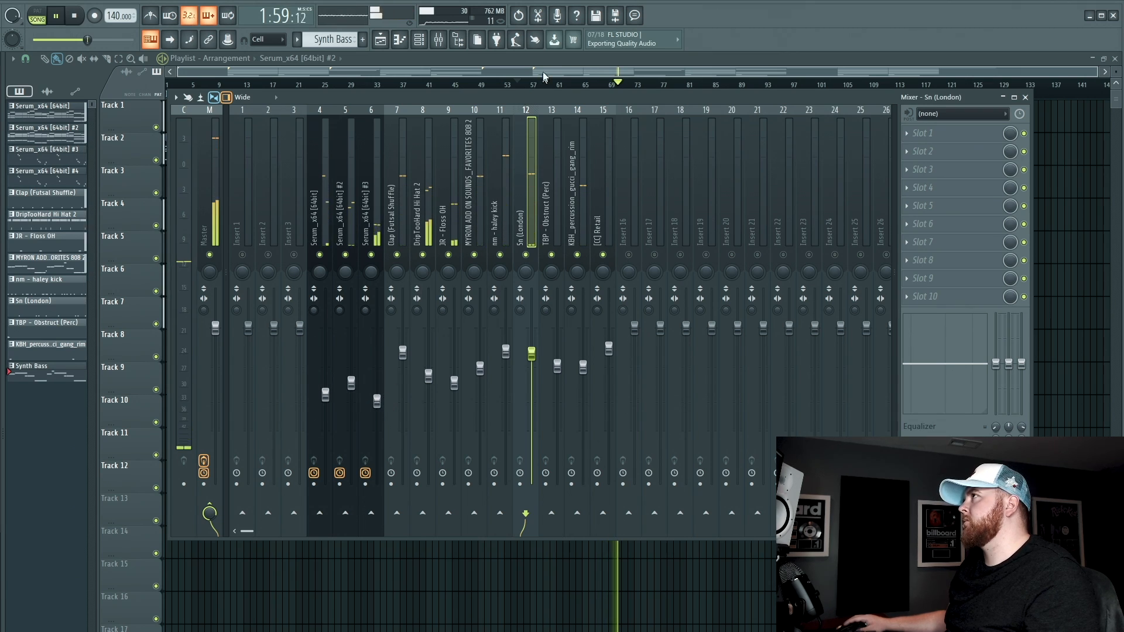
{"action": "key", "text": "F9"}
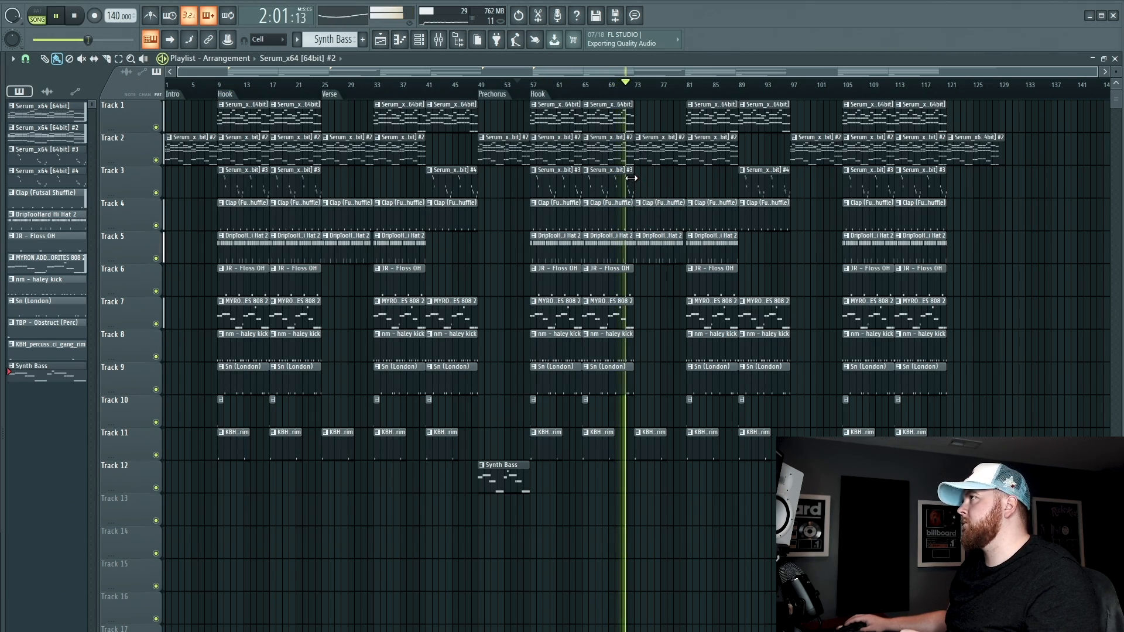